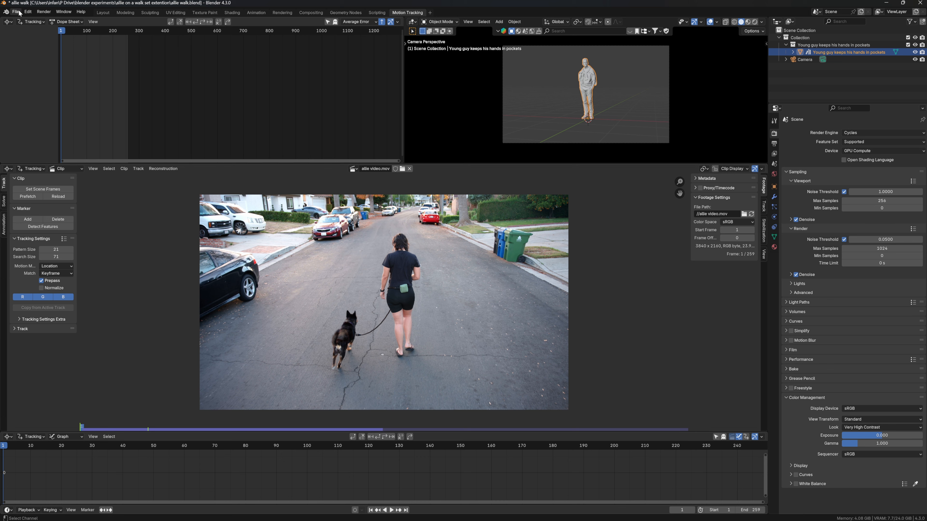
# Set the video sequencer's Memory Cache Limit to 8192 in the system preferences and save the preferences
pyautogui.click(28, 12)
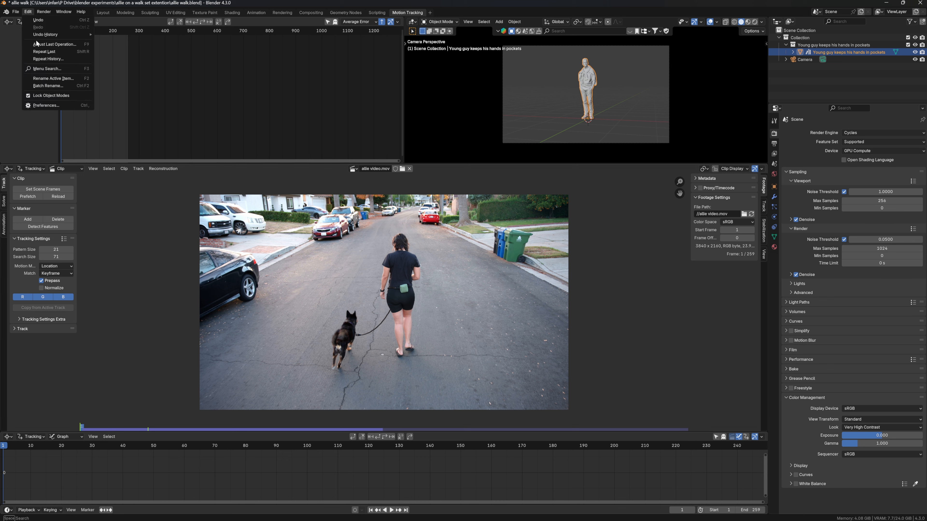
pyautogui.click(47, 105)
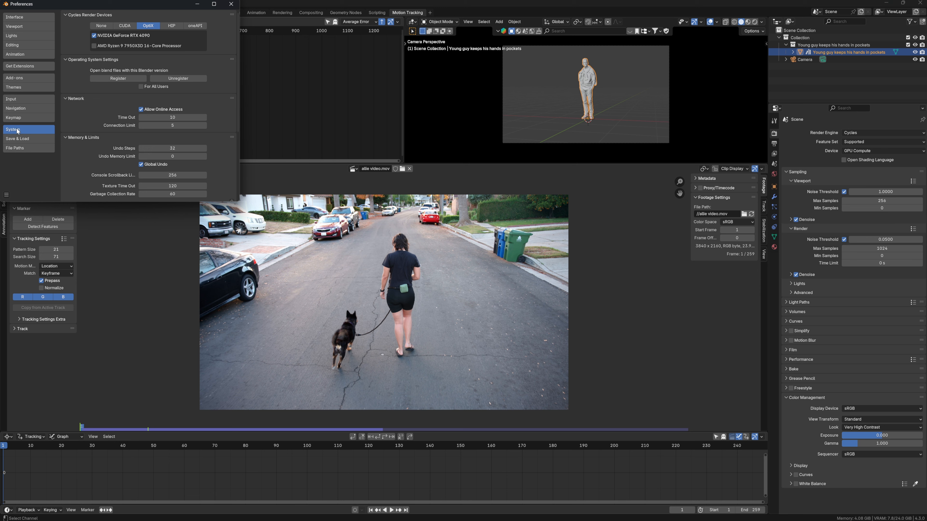
pyautogui.scroll(-7, 84, 148)
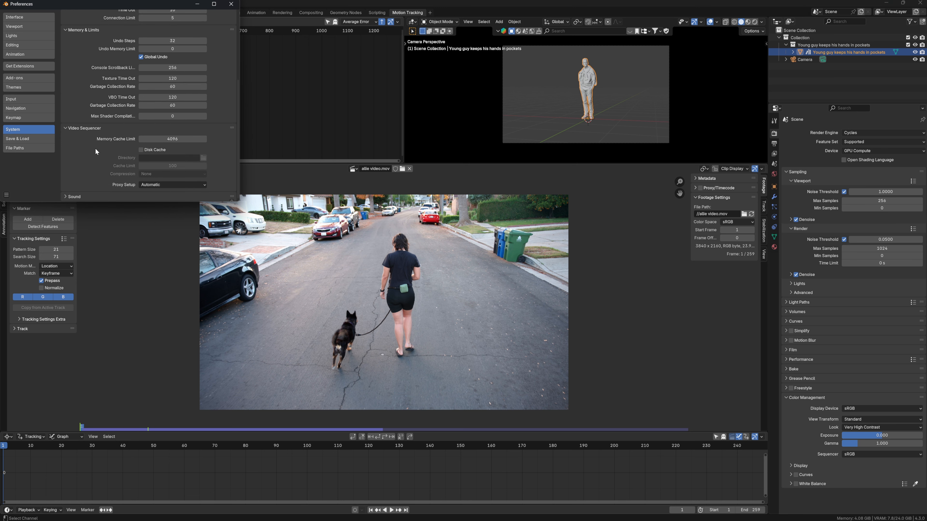
pyautogui.click(176, 139)
pyautogui.click(177, 139)
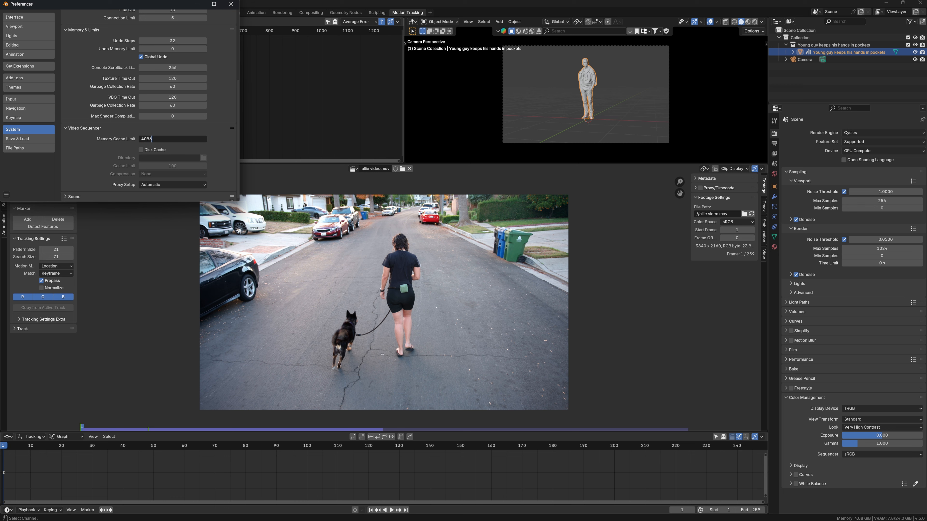
pyautogui.write('*2')
pyautogui.press('Return')
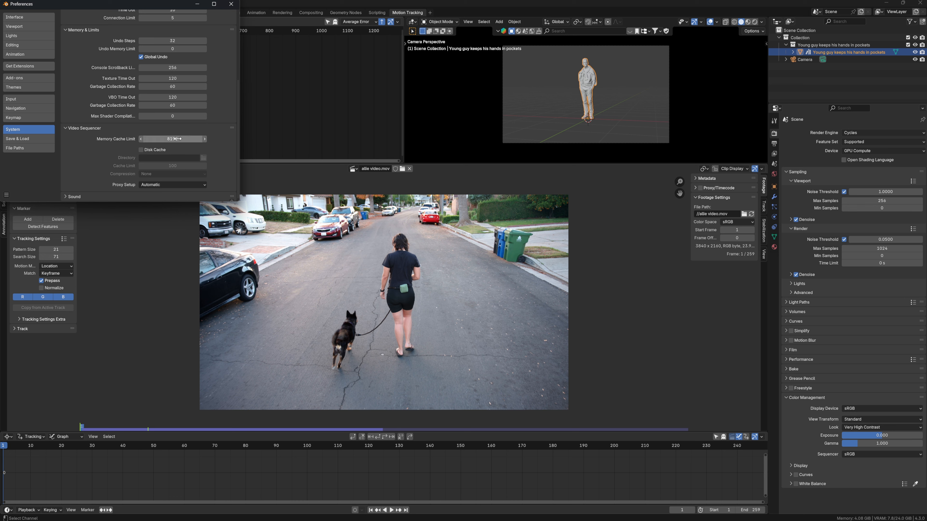
pyautogui.click(7, 195)
pyautogui.click(22, 172)
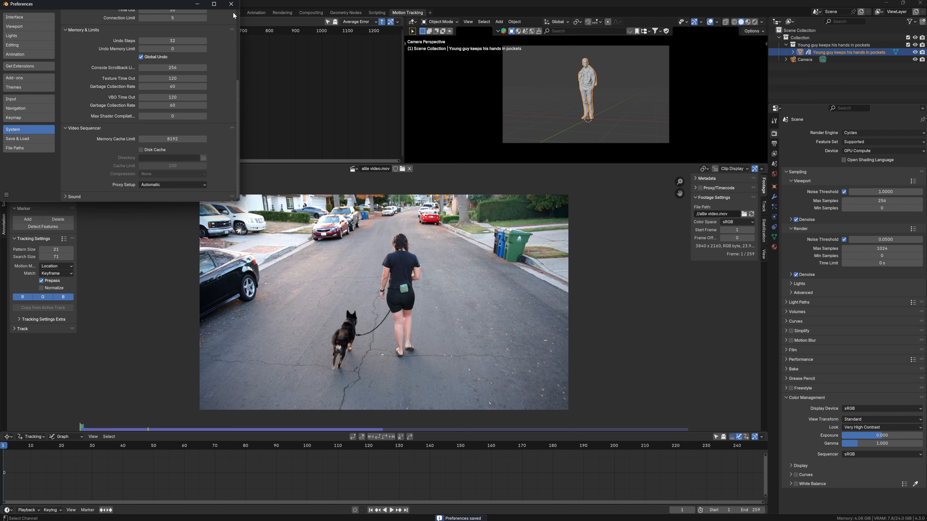
pyautogui.click(231, 4)
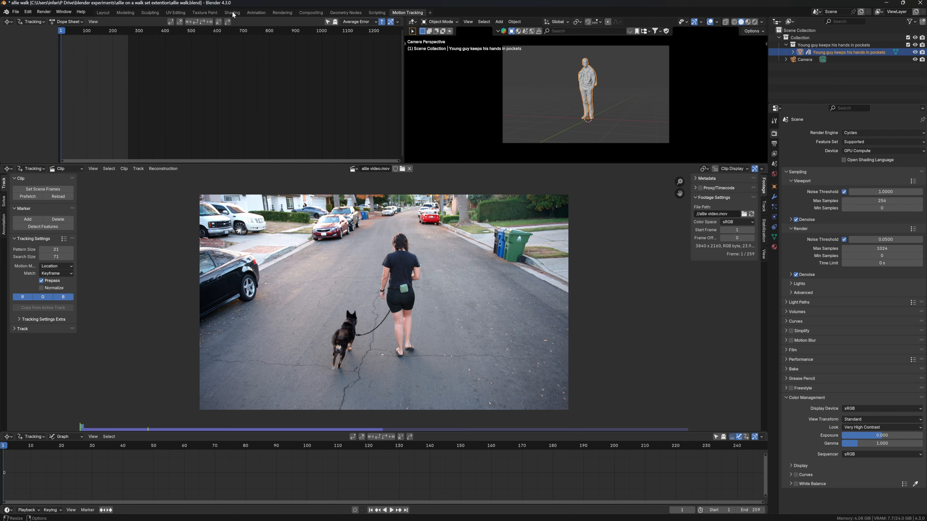
# Prefetch the walking clip's frames into the cache and stay on its first frame
pyautogui.click(36, 198)
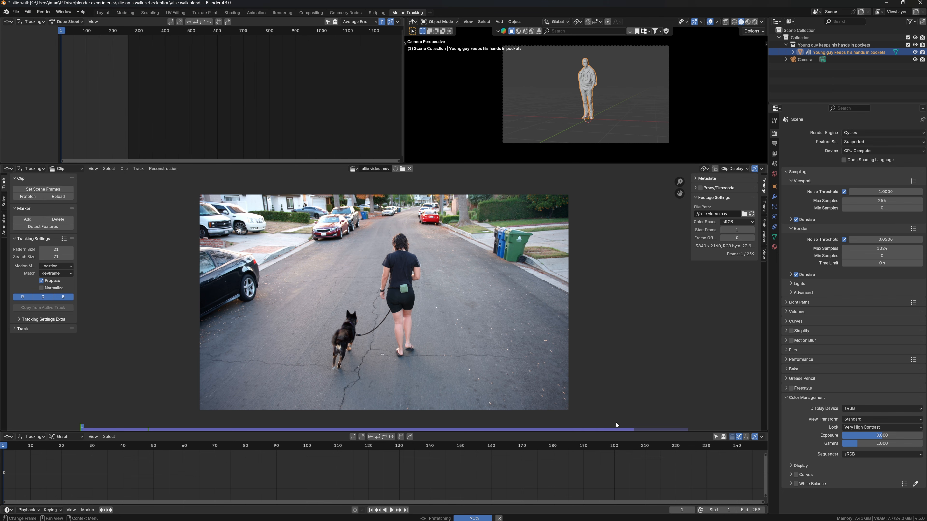
pyautogui.moveTo(173, 431); pyautogui.dragTo(80, 412)
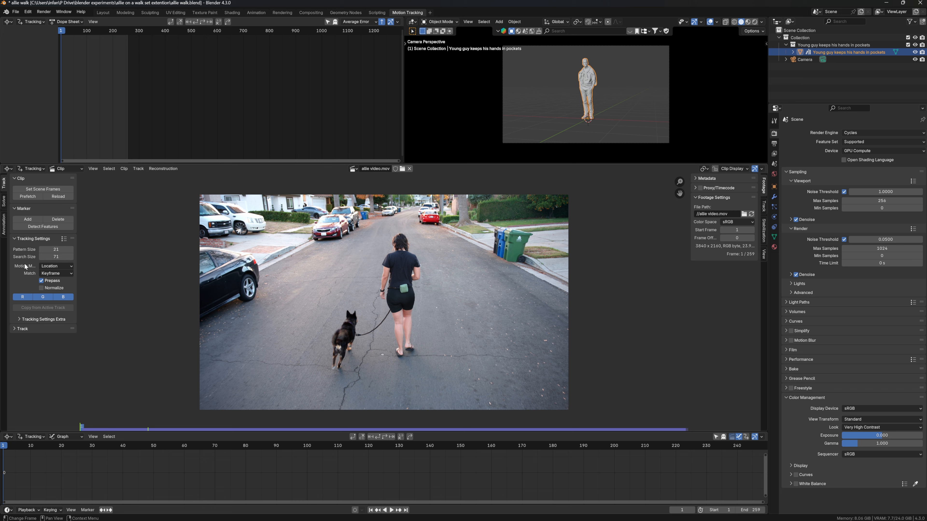
# Apply the Fast Motion tracking preset and use Perspective as the motion model
pyautogui.click(57, 266)
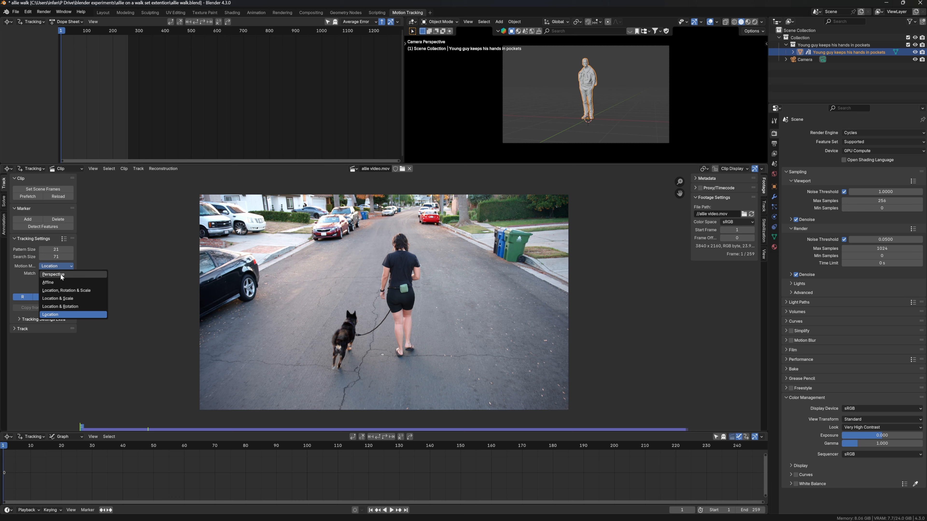
pyautogui.click(60, 275)
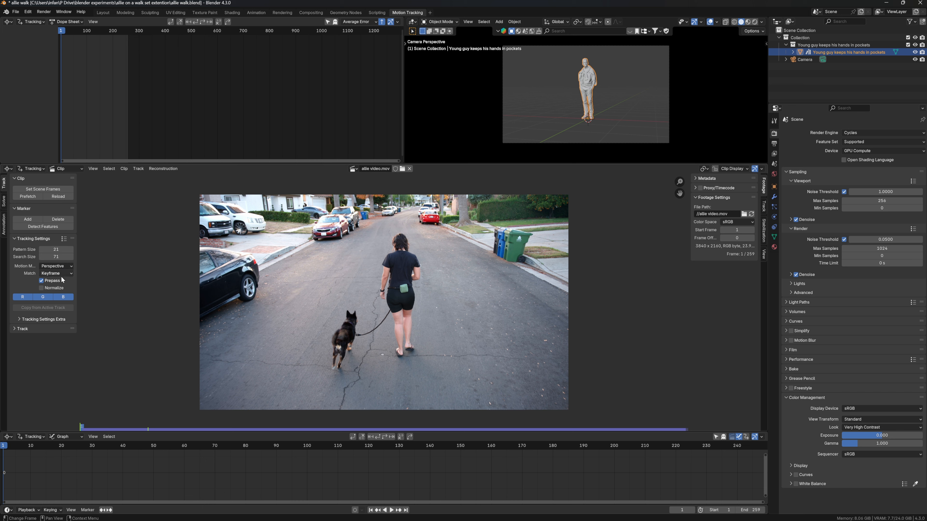
pyautogui.click(64, 239)
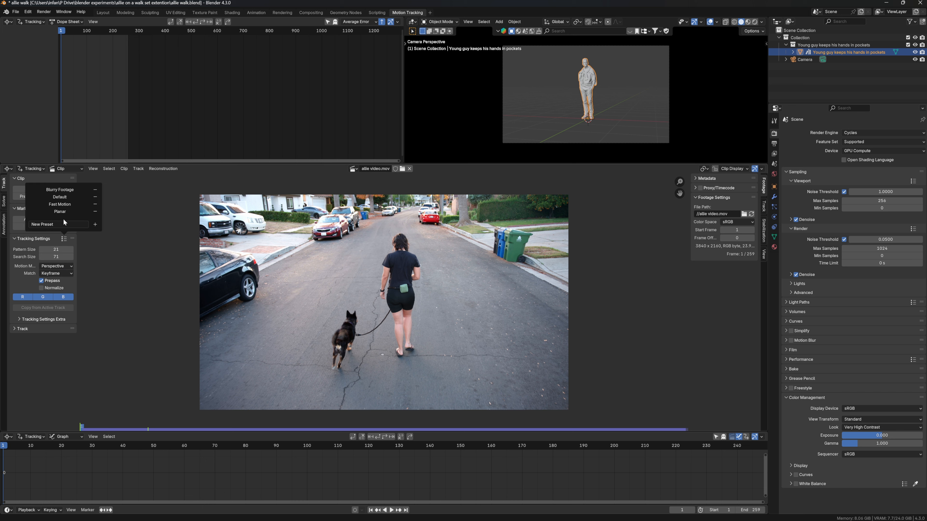
pyautogui.click(63, 191)
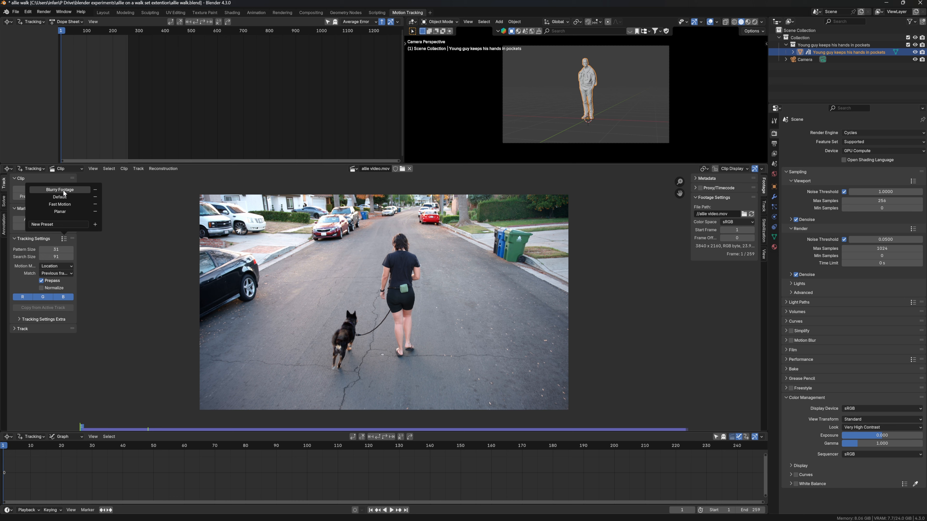
pyautogui.click(63, 205)
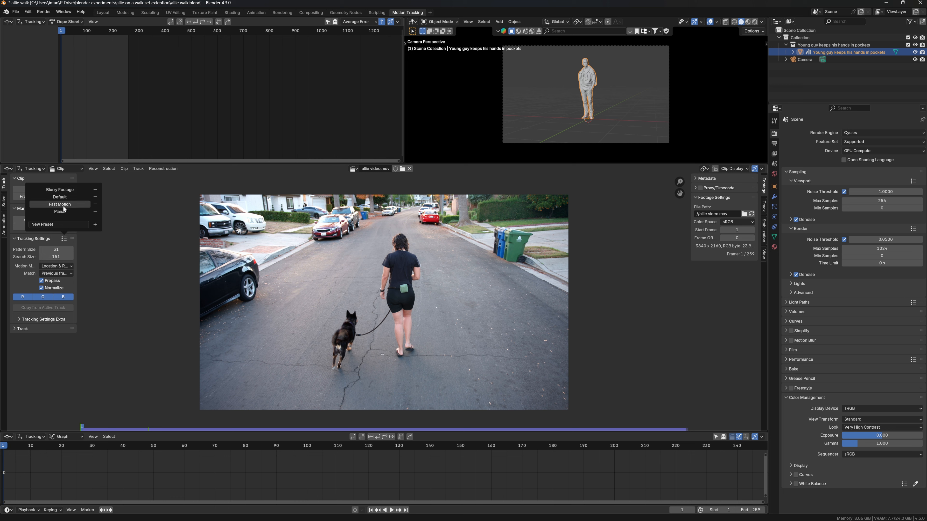
pyautogui.click(62, 211)
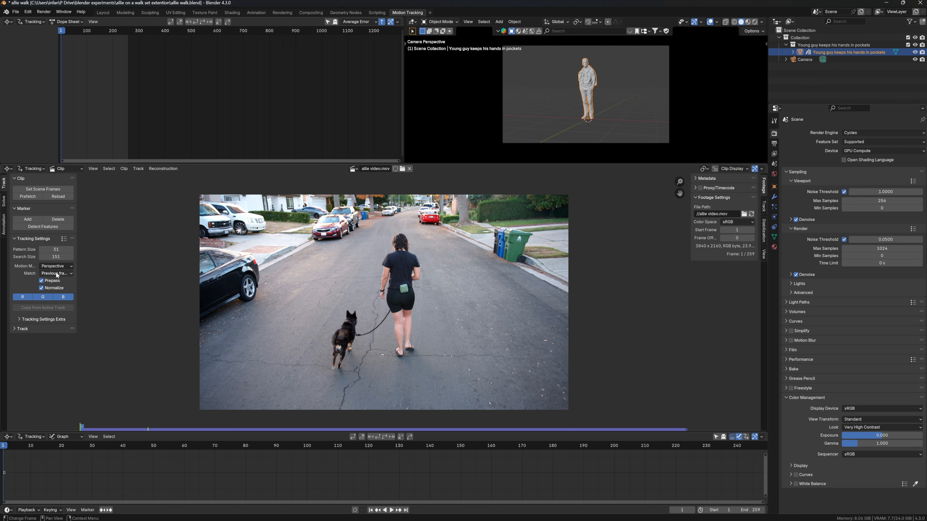
# Go to frame 259 and detect features across the whole frame with a threshold of 0.190
pyautogui.scroll(-2, 636, 459)
pyautogui.moveTo(684, 446); pyautogui.dragTo(685, 449)
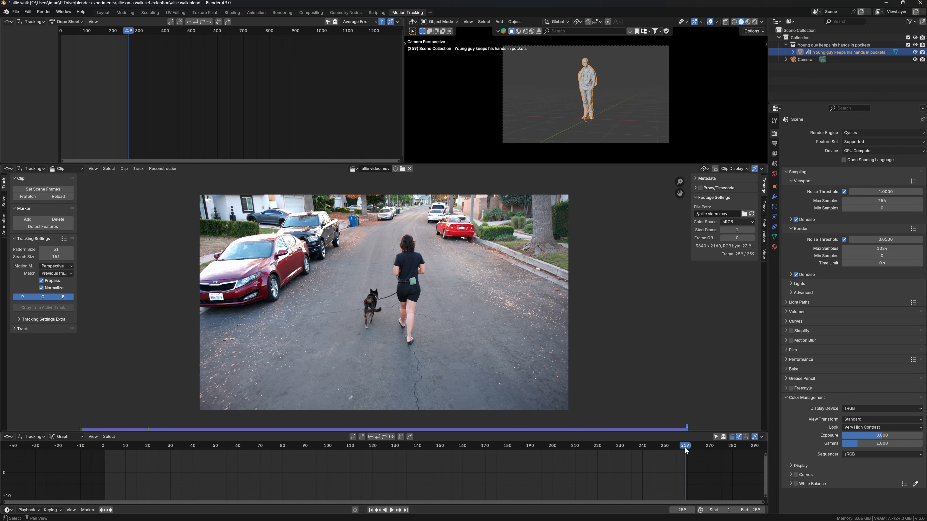
pyautogui.click(57, 226)
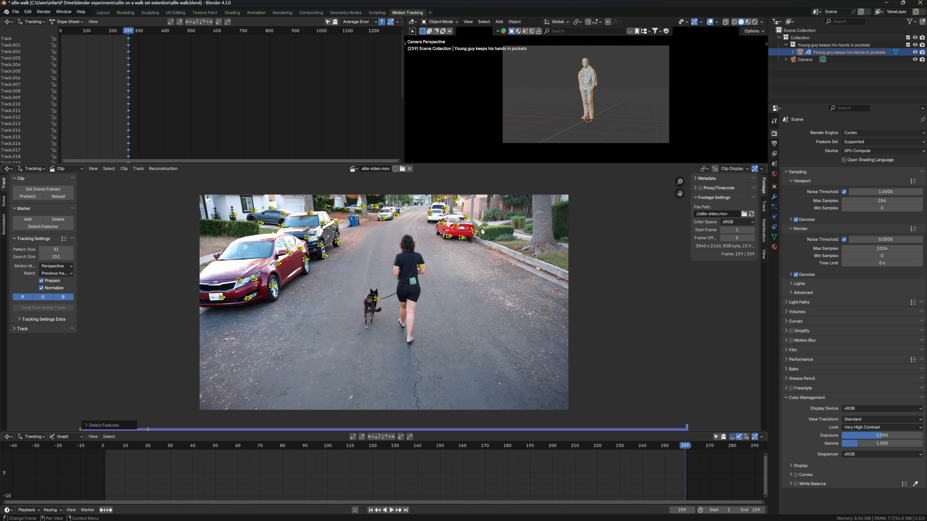
pyautogui.click(86, 426)
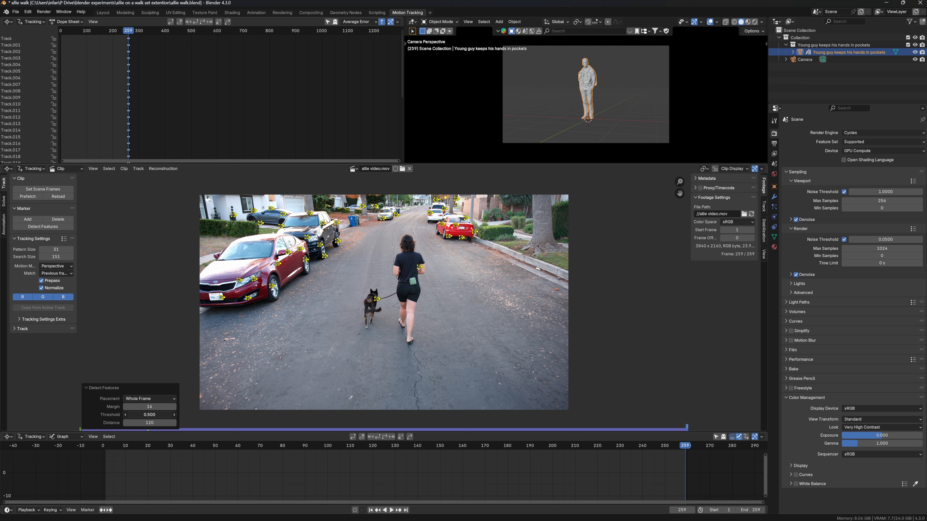
pyautogui.moveTo(150, 415); pyautogui.dragTo(131, 414)
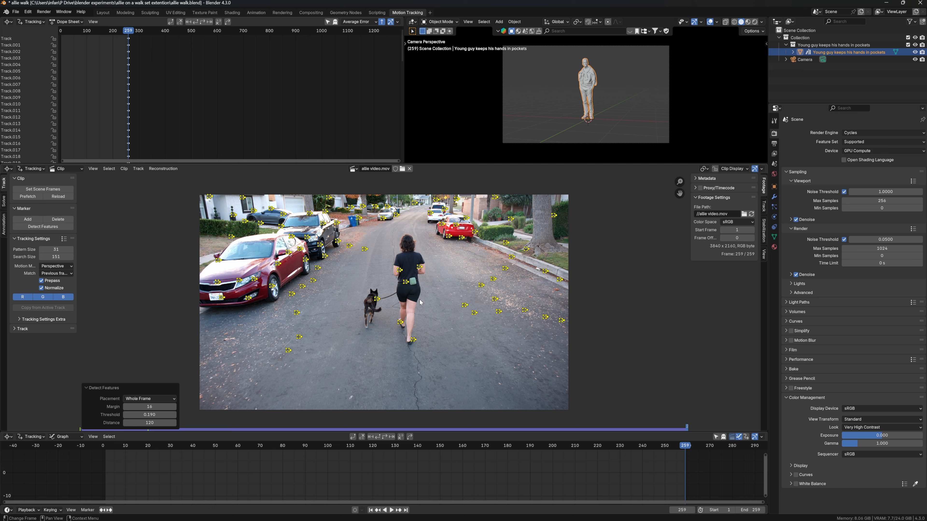
# Deselect all markers, then delete the ones on the walking woman and her dog
pyautogui.hotkey('alt', 'a')
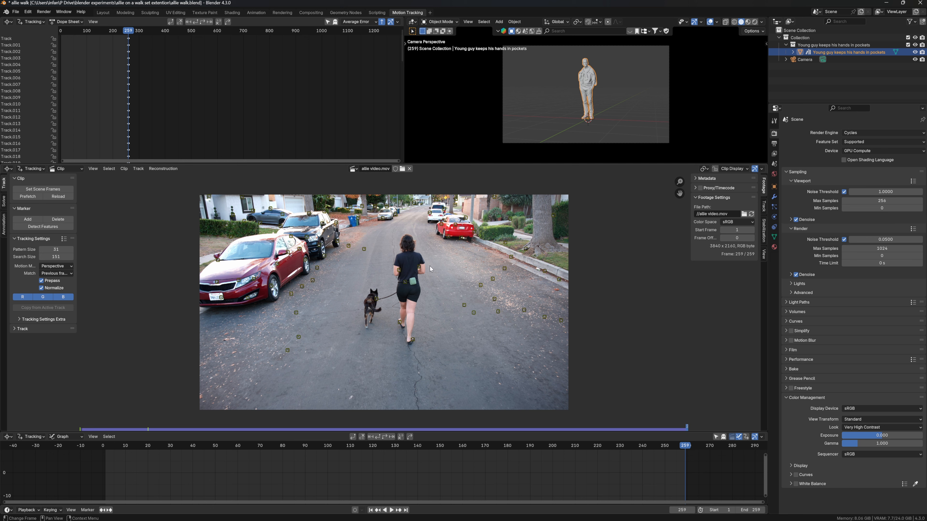
pyautogui.click(418, 267)
pyautogui.press('x')
pyautogui.click(418, 268)
pyautogui.click(376, 299)
pyautogui.press('x')
pyautogui.click(377, 301)
pyautogui.press('b')
pyautogui.moveTo(472, 250); pyautogui.dragTo(417, 363)
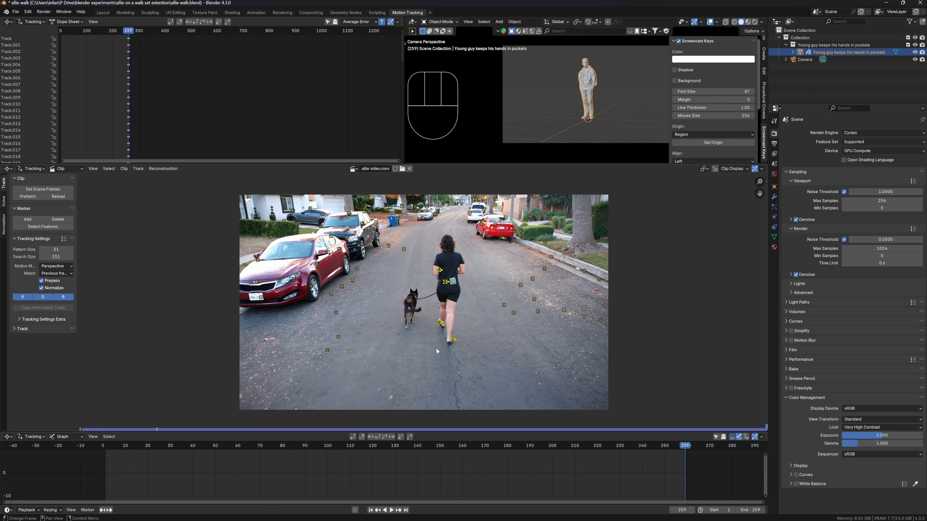
pyautogui.press('x')
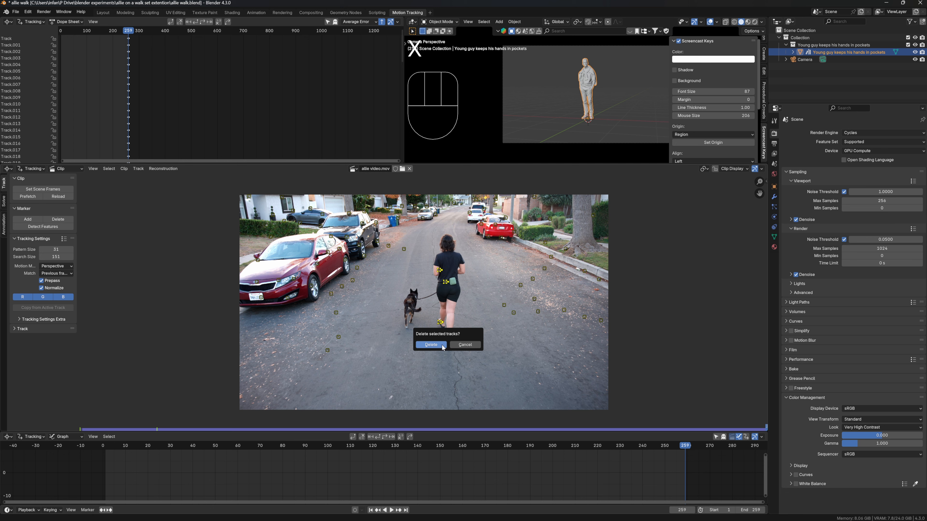
pyautogui.click(431, 344)
# Select all remaining markers and track them backward through the clip from frame 259
pyautogui.press('n')
pyautogui.press('a')
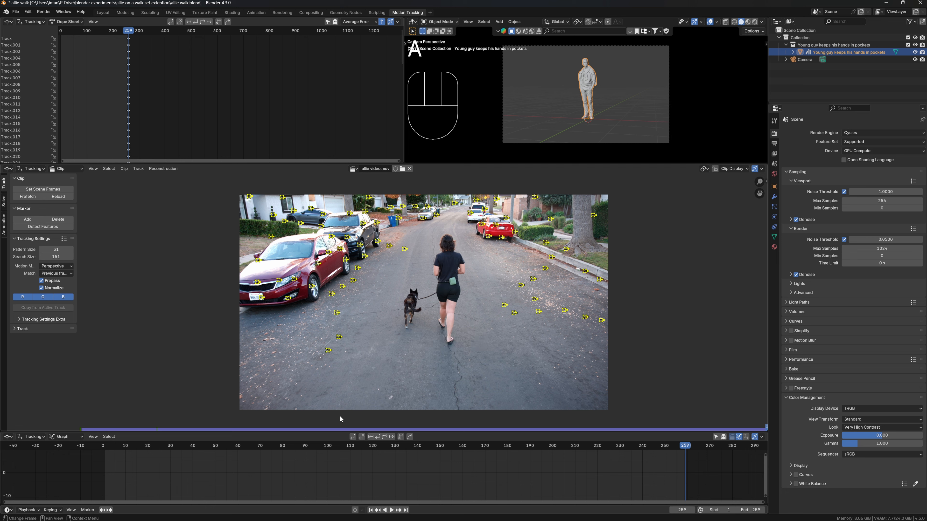
pyautogui.click(378, 437)
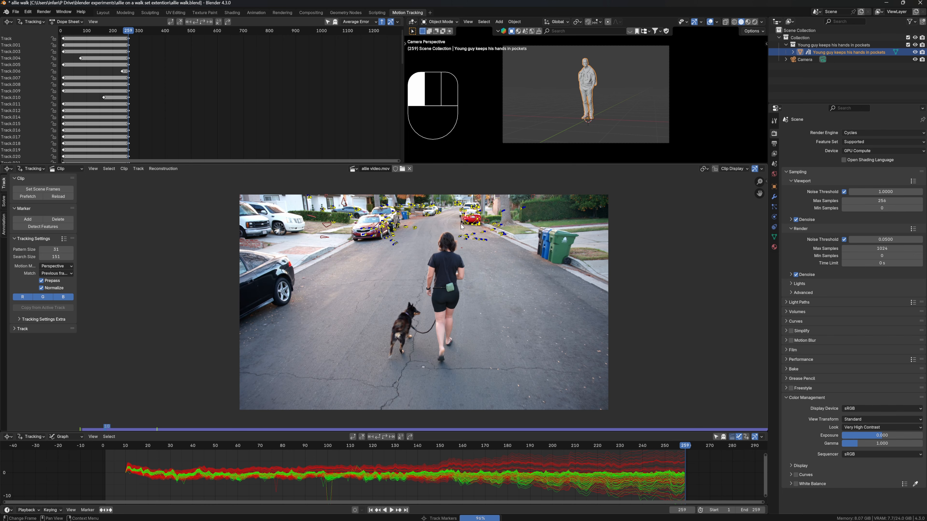
# Delete the tracks whose curves spike sharply around frame 100 in the tracking graph
pyautogui.scroll(-1, 189, 476)
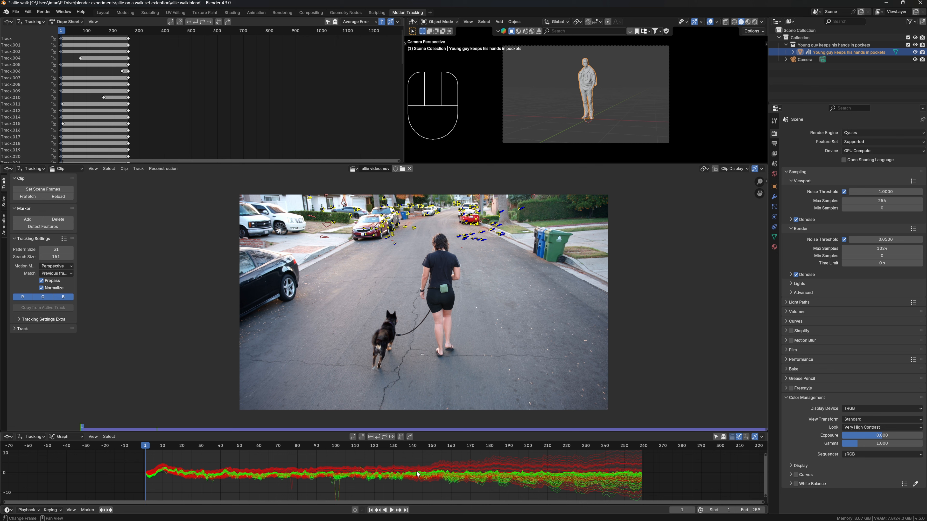
pyautogui.moveTo(346, 479); pyautogui.dragTo(354, 463, button='middle')
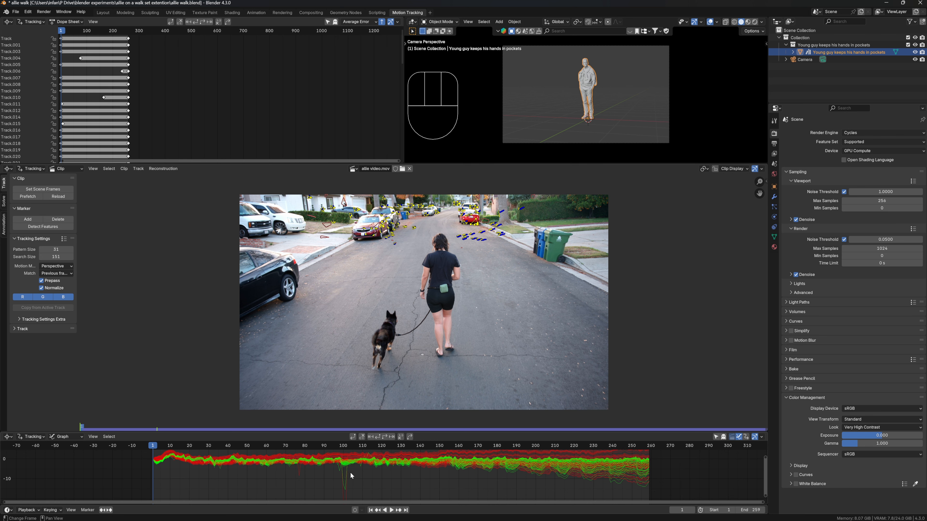
pyautogui.scroll(-1, 349, 476)
pyautogui.click(348, 484)
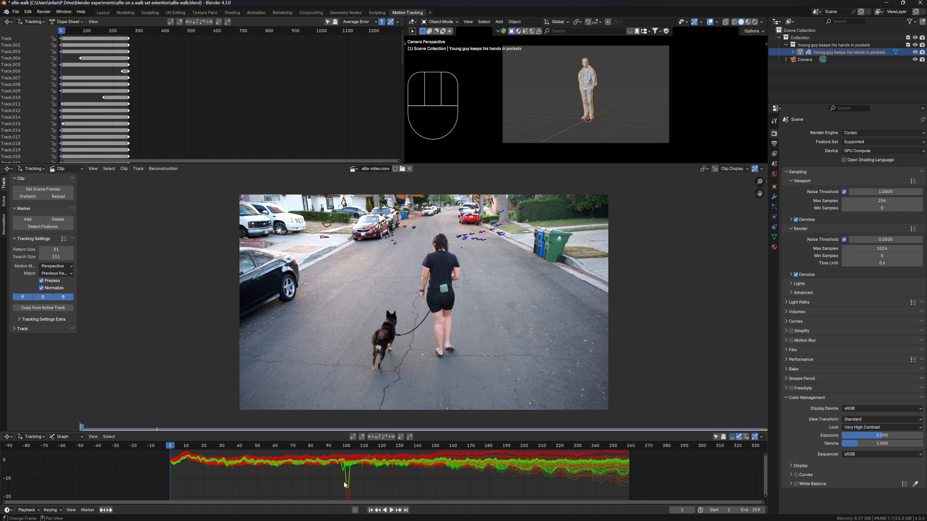
pyautogui.scroll(3, 344, 481)
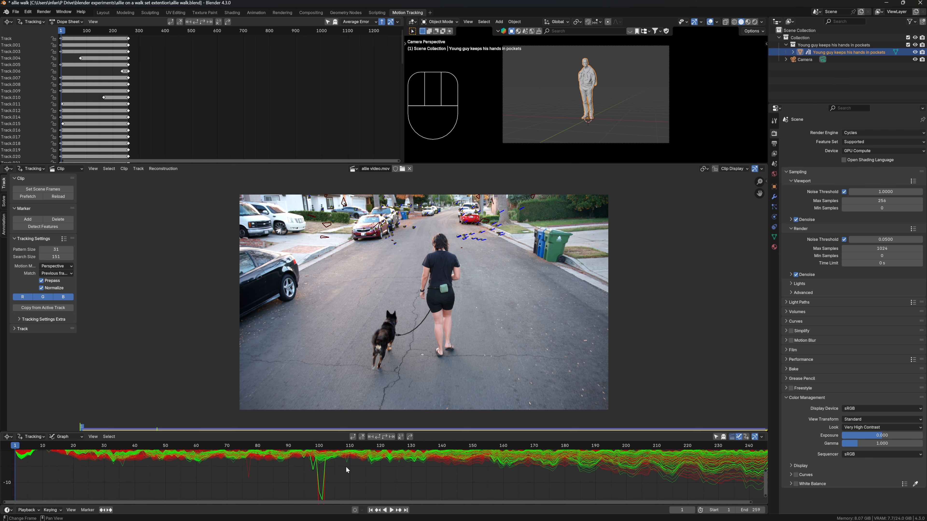
pyautogui.press('Home')
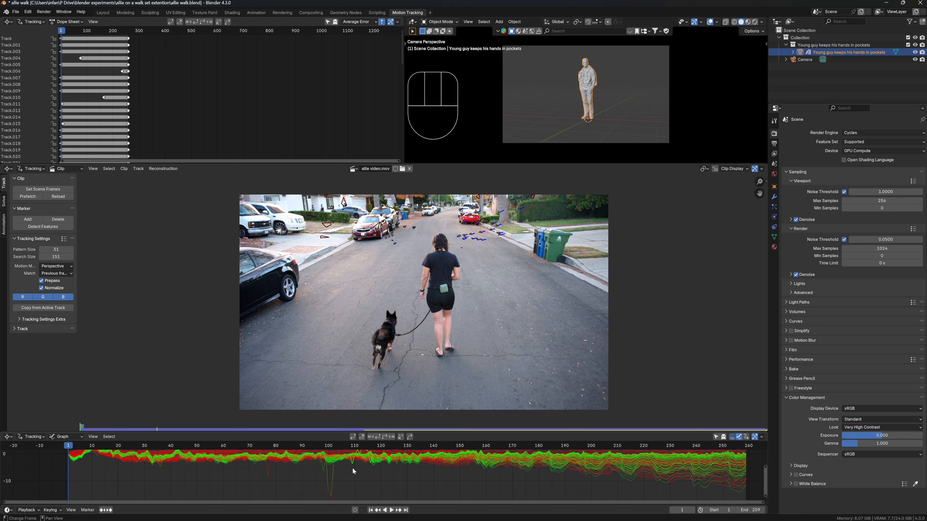
pyautogui.press('x')
pyautogui.click(352, 469)
pyautogui.click(333, 480)
pyautogui.press('x')
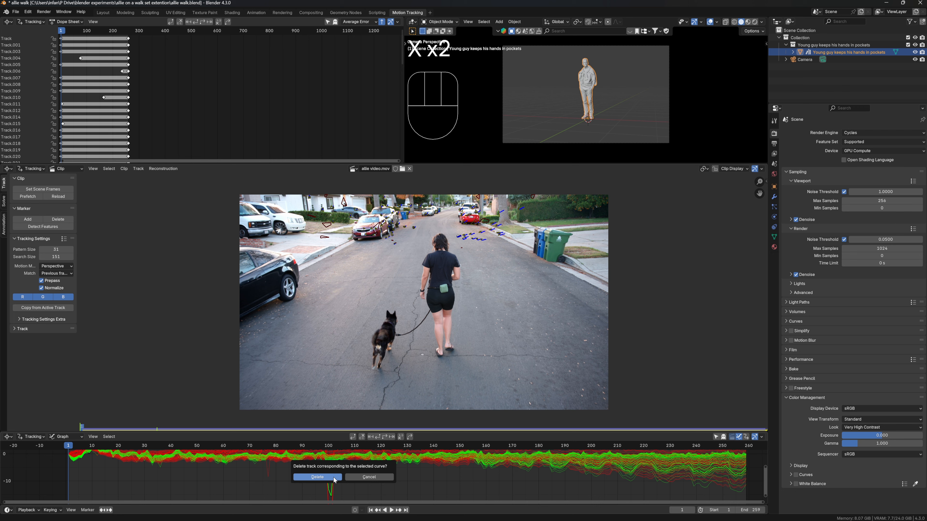
pyautogui.click(335, 480)
# Delete the outlier tracks whose curves stray from the bundle around frames 76, 10 and 125 in the graph
pyautogui.click(266, 469)
pyautogui.press('x')
pyautogui.click(267, 471)
pyautogui.click(160, 467)
pyautogui.moveTo(389, 470); pyautogui.dragTo(404, 490, button='middle')
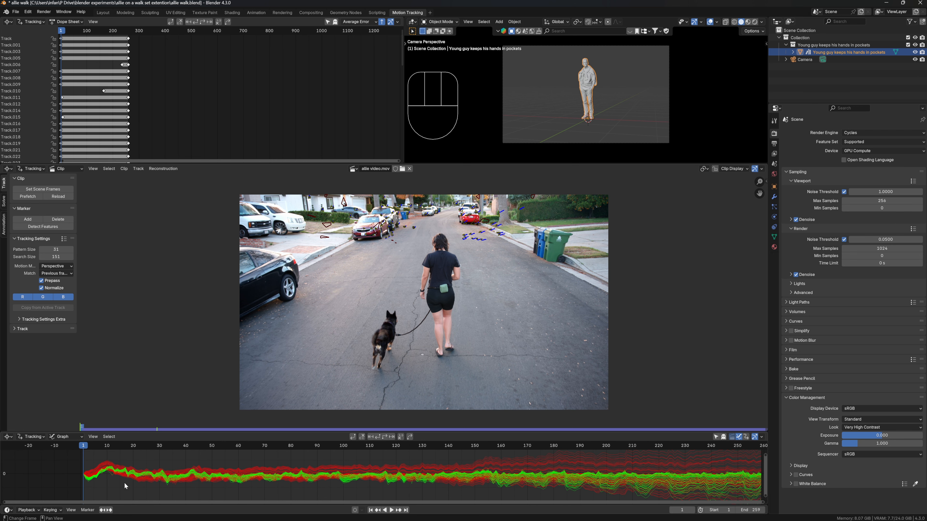
pyautogui.click(112, 472)
pyautogui.click(111, 473)
pyautogui.press('x')
pyautogui.click(112, 474)
pyautogui.click(410, 487)
pyautogui.press('x')
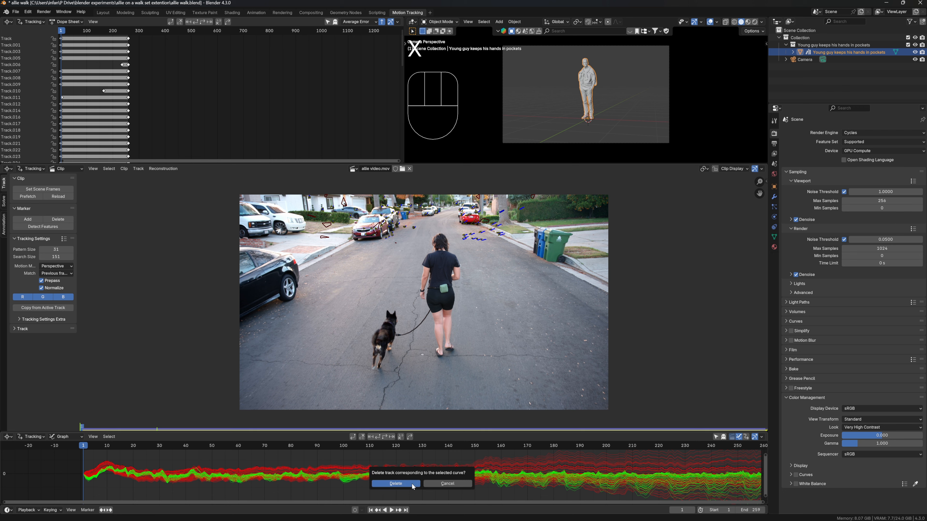
pyautogui.click(413, 486)
pyautogui.scroll(-2, 588, 479)
pyautogui.scroll(1, 600, 476)
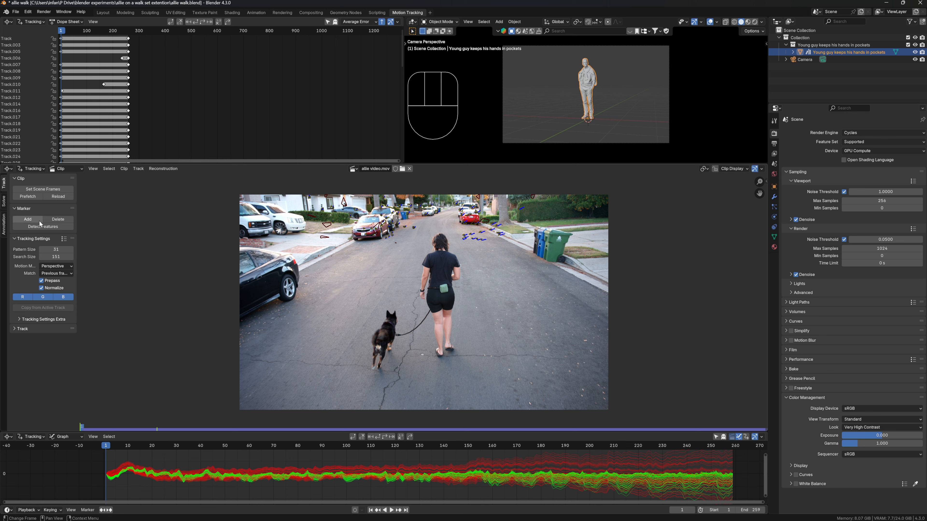
# Detect features at frame 1 with a threshold of 0.190 and delete the new markers on the woman's head
pyautogui.click(47, 227)
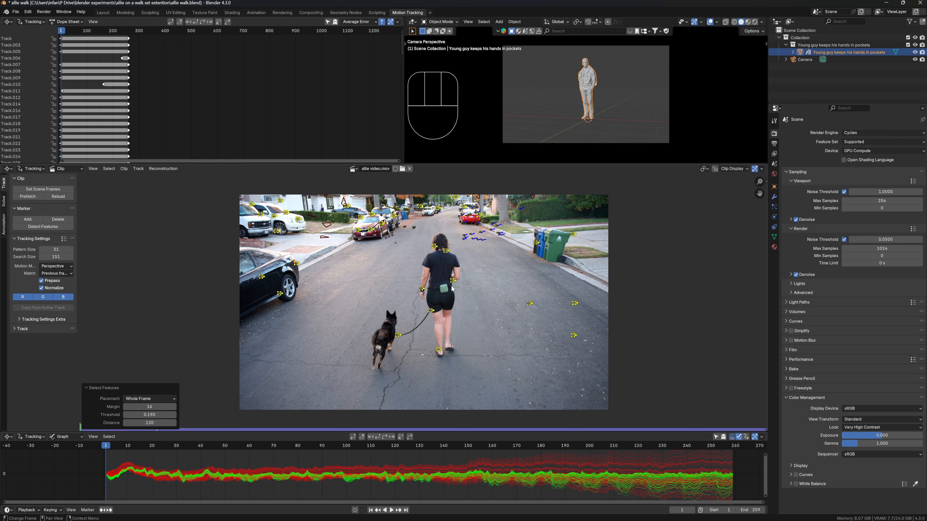
pyautogui.click(446, 250)
pyautogui.press('x')
pyautogui.click(439, 251)
pyautogui.click(437, 248)
pyautogui.press('x')
pyautogui.press('x')
pyautogui.click(437, 252)
# Delete the remaining new markers on the woman's body, hand and foot and beside the dog
pyautogui.click(452, 280)
pyautogui.press('x')
pyautogui.click(441, 280)
pyautogui.click(421, 288)
pyautogui.press('x')
pyautogui.click(419, 290)
pyautogui.click(430, 310)
pyautogui.press('x')
pyautogui.click(427, 307)
pyautogui.click(438, 351)
pyautogui.press('x')
pyautogui.click(435, 349)
pyautogui.click(397, 334)
pyautogui.press('x')
pyautogui.click(397, 332)
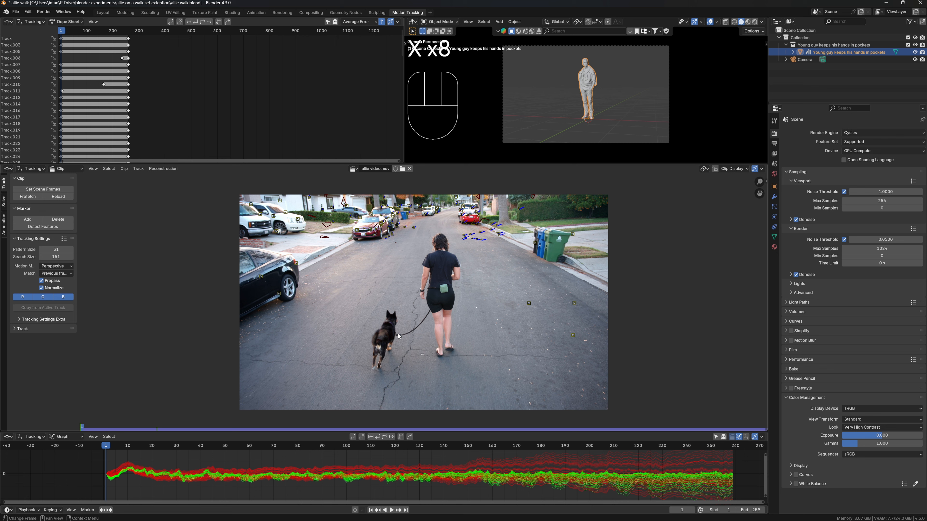
# Track the new markers through the clip and delete the tracks whose curves spike above the bundle around frame 10
pyautogui.click(385, 438)
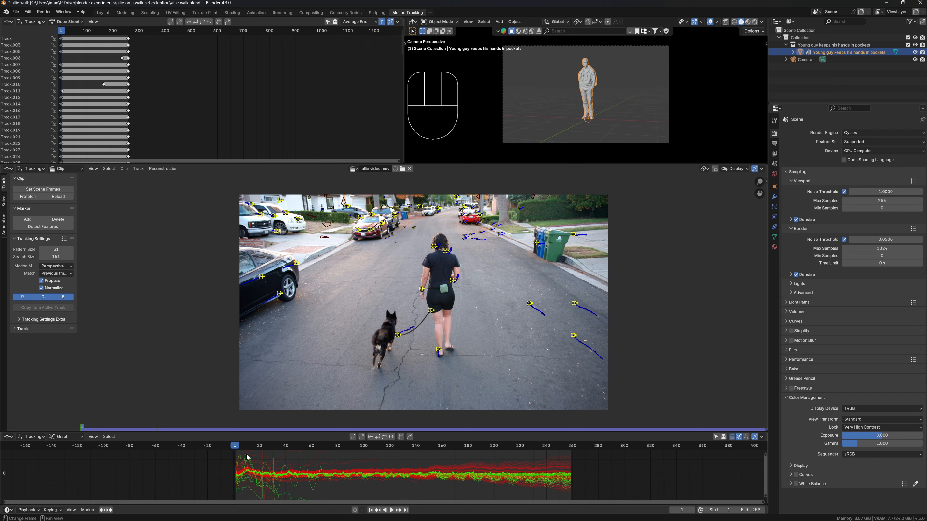
pyautogui.click(247, 455)
pyautogui.press('x')
pyautogui.click(247, 456)
pyautogui.click(247, 456)
pyautogui.press('x')
pyautogui.click(246, 457)
pyautogui.click(246, 457)
pyautogui.press('x')
pyautogui.click(245, 456)
pyautogui.click(244, 454)
pyautogui.press('x')
pyautogui.click(243, 453)
# Delete the remaining outlier tracks that stray from the curve bundle in the early part of the graph
pyautogui.moveTo(261, 460); pyautogui.dragTo(309, 447, button='middle')
pyautogui.click(307, 472)
pyautogui.press('x')
pyautogui.click(307, 472)
pyautogui.click(328, 473)
pyautogui.press('x')
pyautogui.click(328, 472)
pyautogui.click(310, 464)
pyautogui.press('x')
pyautogui.click(308, 464)
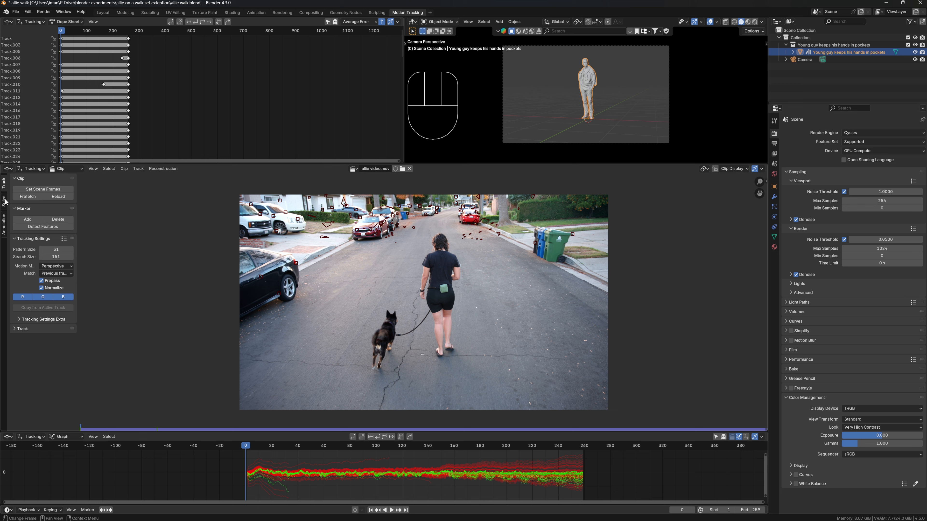
# Solve the camera motion with automatic keyframes, refining focal length, optical center and radial distortion
pyautogui.click(4, 201)
pyautogui.click(51, 207)
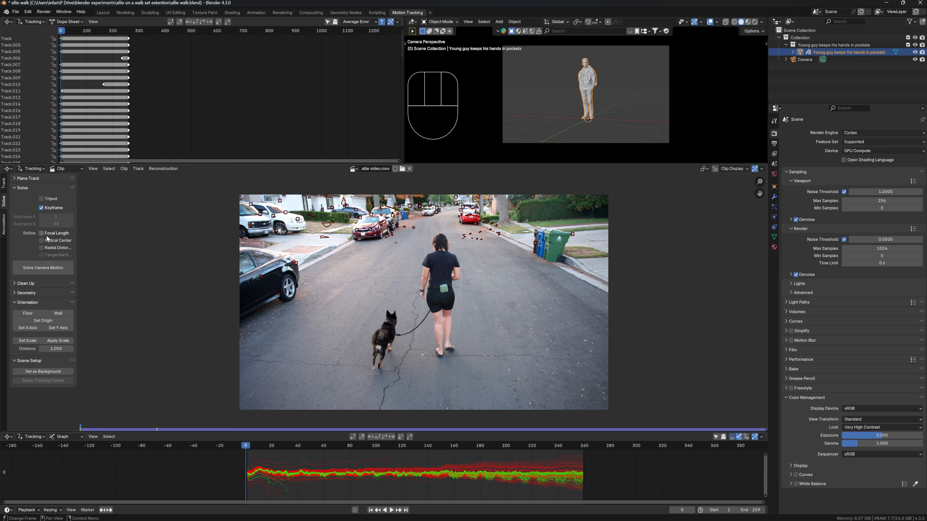
pyautogui.click(41, 233)
pyautogui.click(41, 241)
pyautogui.click(42, 248)
pyautogui.click(49, 273)
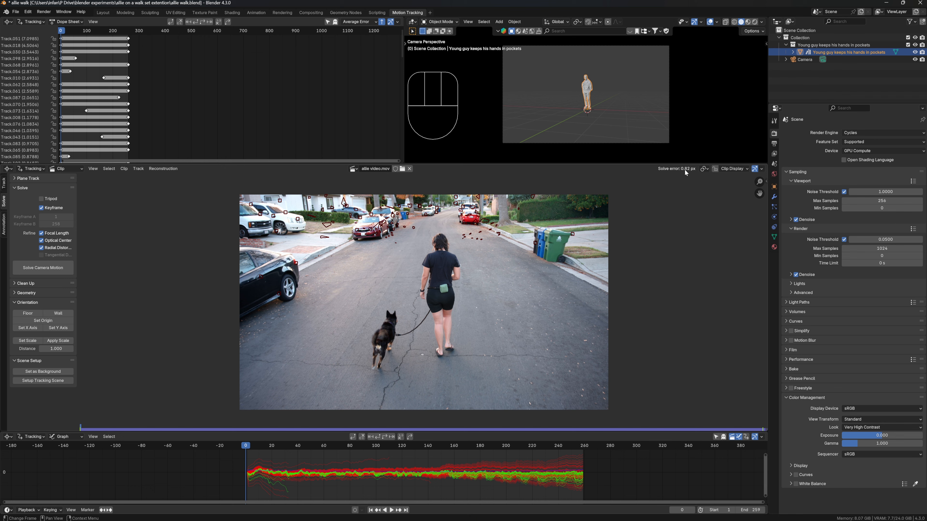
# Examine the solved track curves up close over the first hundred frames for strays
pyautogui.scroll(8, 268, 473)
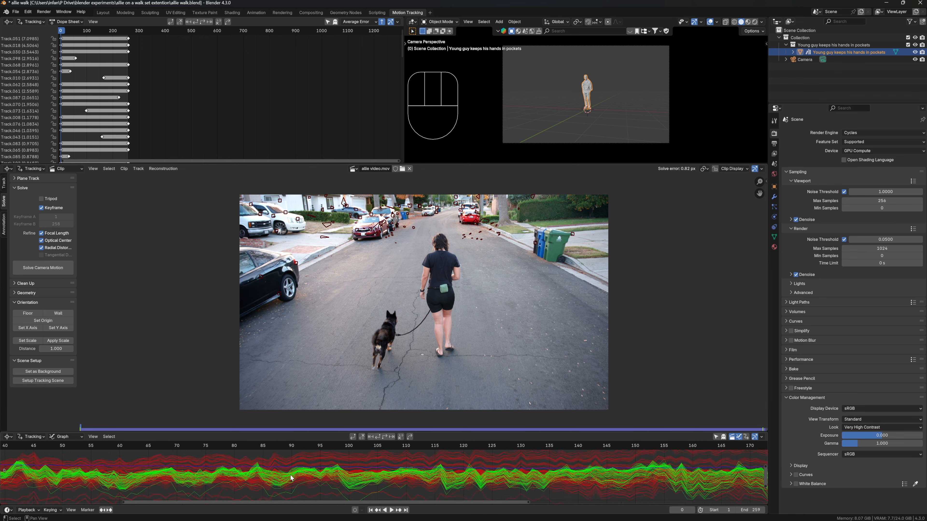
pyautogui.scroll(2, 268, 473)
pyautogui.moveTo(204, 466); pyautogui.dragTo(605, 474, button='middle')
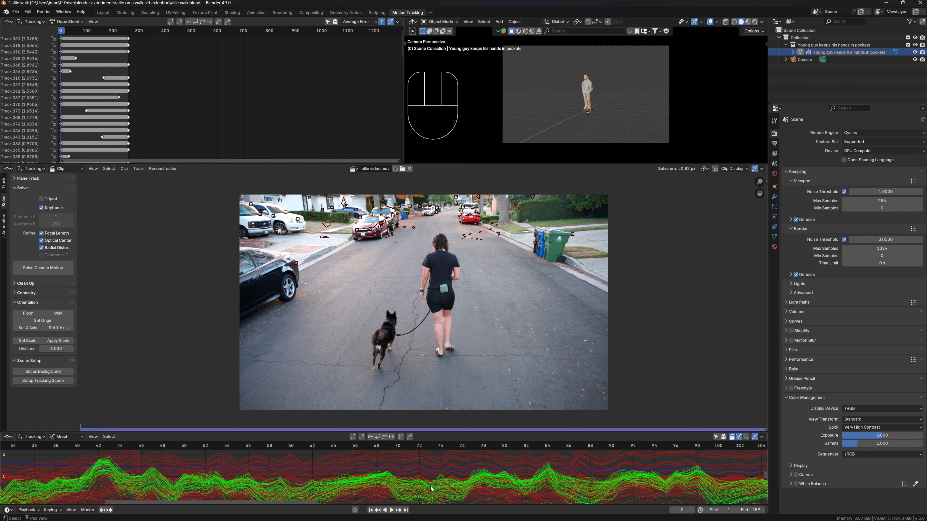
pyautogui.moveTo(149, 474); pyautogui.dragTo(323, 466, button='middle')
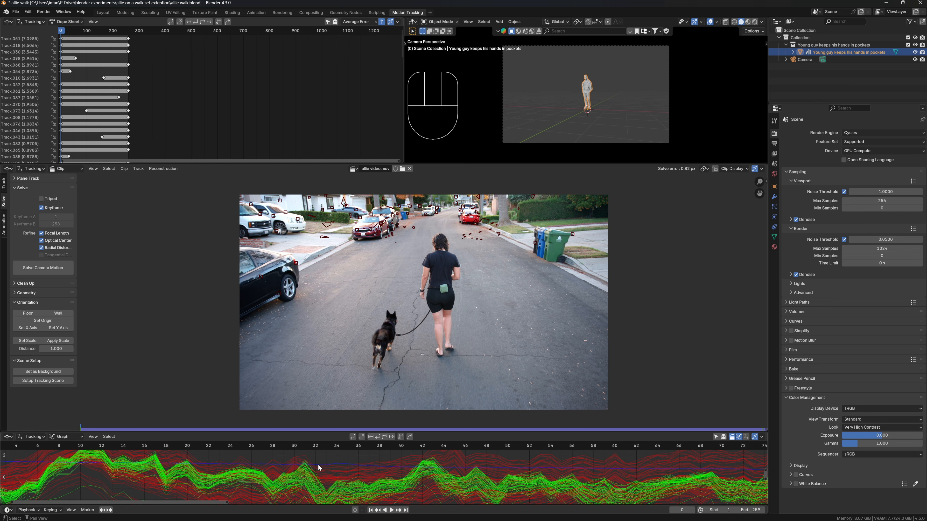
pyautogui.moveTo(155, 476); pyautogui.dragTo(359, 476, button='middle')
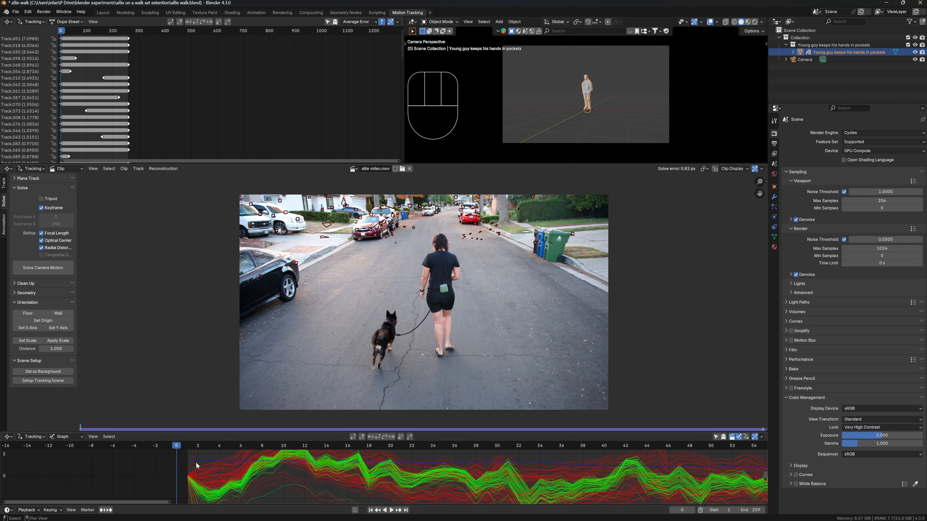
pyautogui.moveTo(575, 470); pyautogui.dragTo(336, 480, button='middle')
pyautogui.moveTo(621, 472); pyautogui.dragTo(415, 467, button='middle')
pyautogui.moveTo(228, 475); pyautogui.dragTo(304, 468, button='middle')
pyautogui.scroll(3, 233, 473)
pyautogui.moveTo(233, 473)
pyautogui.mouseDown(button='middle')
pyautogui.moveTo(271, 478)
pyautogui.moveTo(235, 477)
pyautogui.mouseUp(button='middle')
pyautogui.scroll(4, 235, 476)
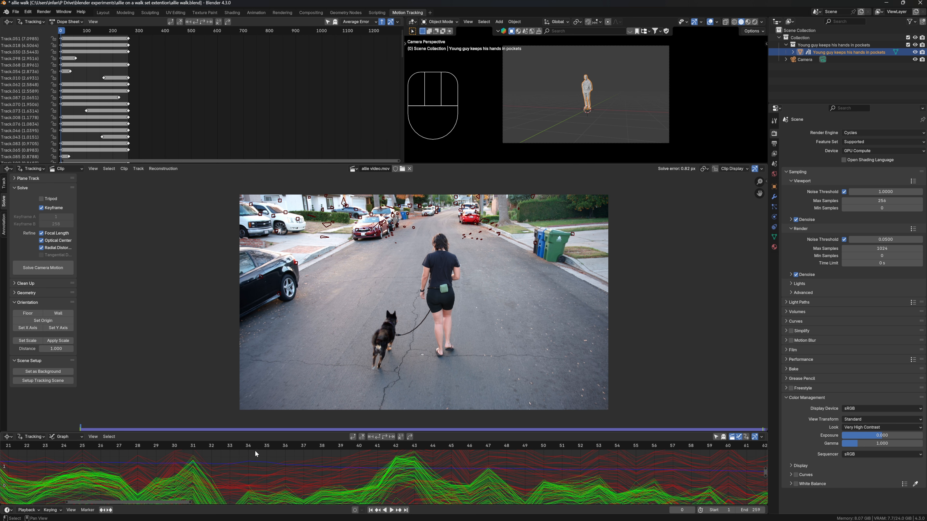
# Go to frame 44 and look over the track curves through the rest of the clip
pyautogui.moveTo(255, 450); pyautogui.dragTo(434, 463)
pyautogui.scroll(-20, 496, 466)
pyautogui.moveTo(543, 480); pyautogui.dragTo(437, 486, button='middle')
pyautogui.moveTo(670, 463); pyautogui.dragTo(435, 470, button='middle')
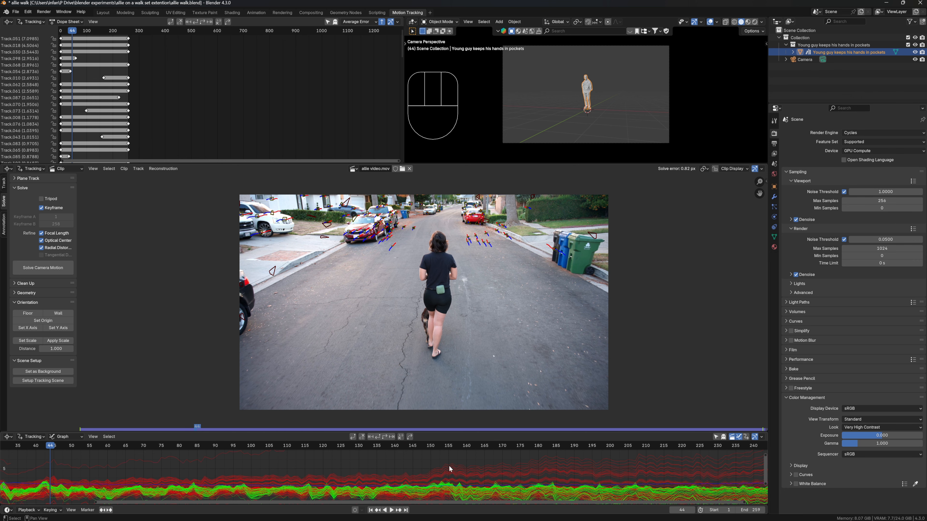
pyautogui.scroll(-2, 437, 473)
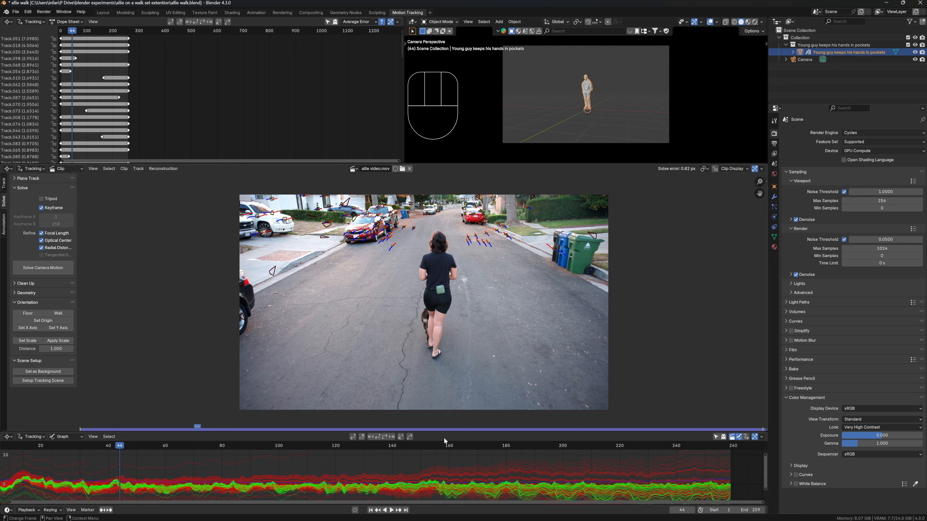
pyautogui.scroll(-3, 323, 485)
# Select the track whose curve runs high above the bundle and scrub to frame 104 to inspect its marker at the trash bins
pyautogui.click(312, 467)
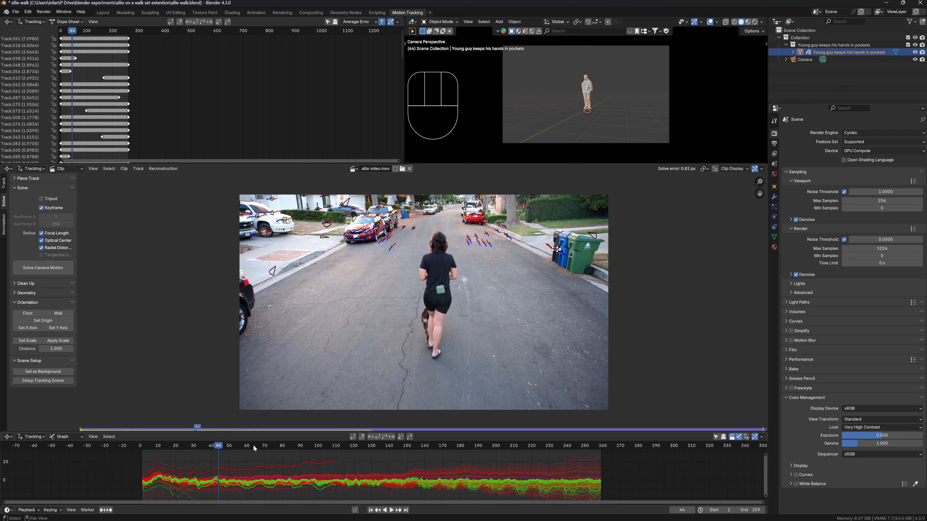
pyautogui.moveTo(269, 446); pyautogui.dragTo(298, 456)
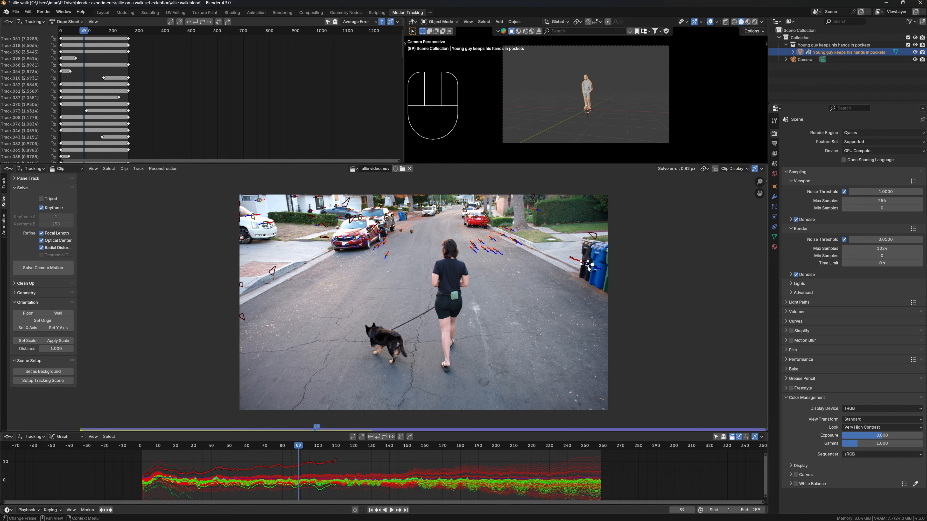
pyautogui.moveTo(308, 447); pyautogui.dragTo(324, 463)
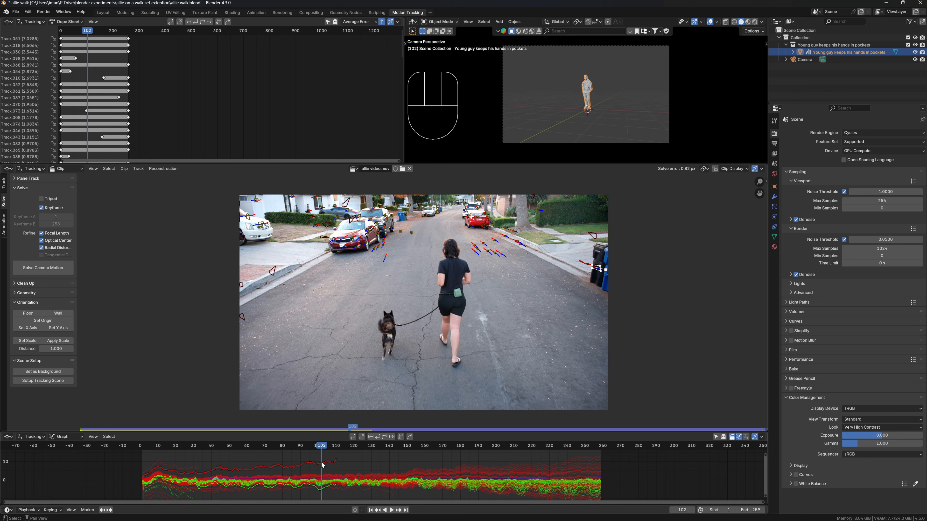
pyautogui.scroll(-3, 226, 489)
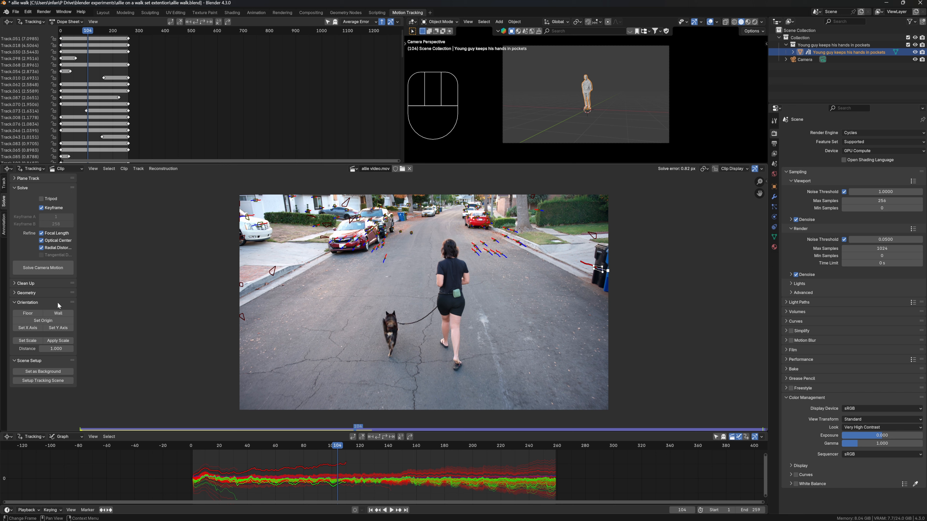
# Use Clean Tracks with a reprojection error of 6.520, delete the selected tracks and solve the camera motion again
pyautogui.click(26, 283)
pyautogui.click(48, 322)
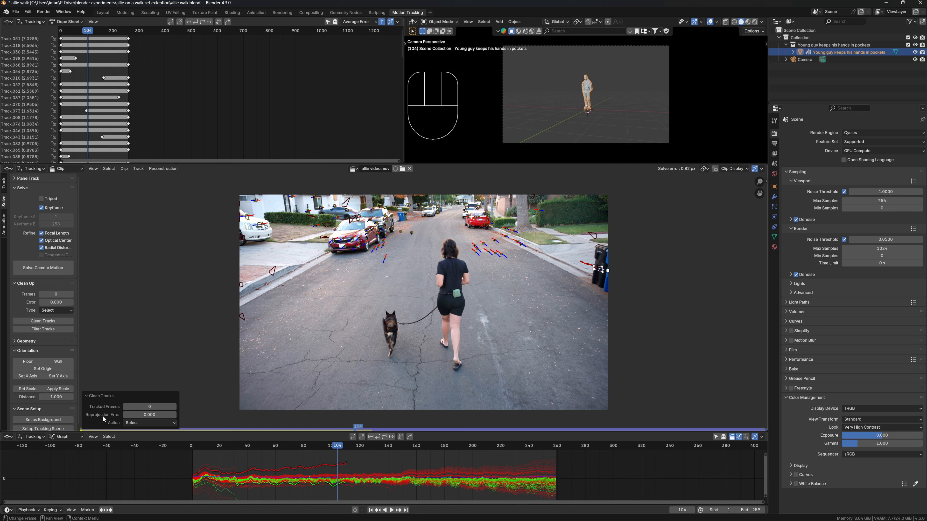
pyautogui.moveTo(124, 415); pyautogui.dragTo(153, 416)
pyautogui.press('x')
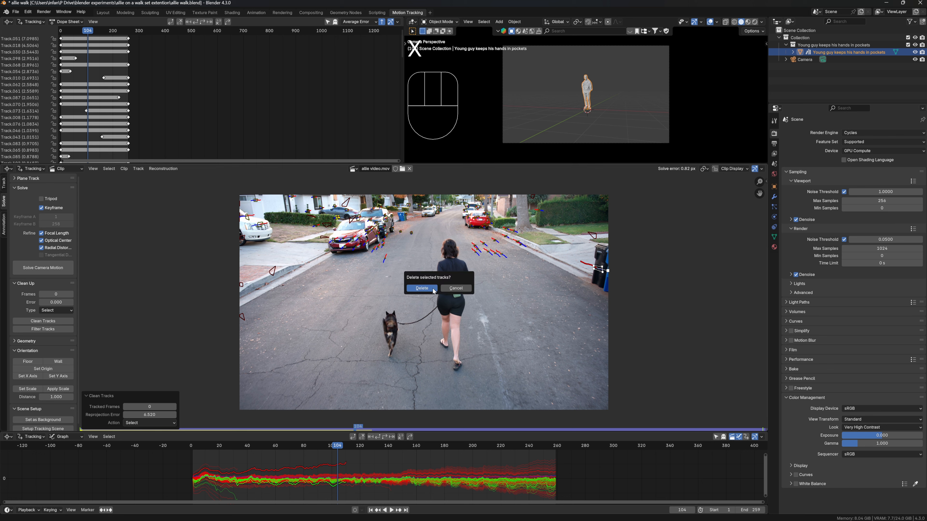
pyautogui.click(433, 289)
pyautogui.click(42, 270)
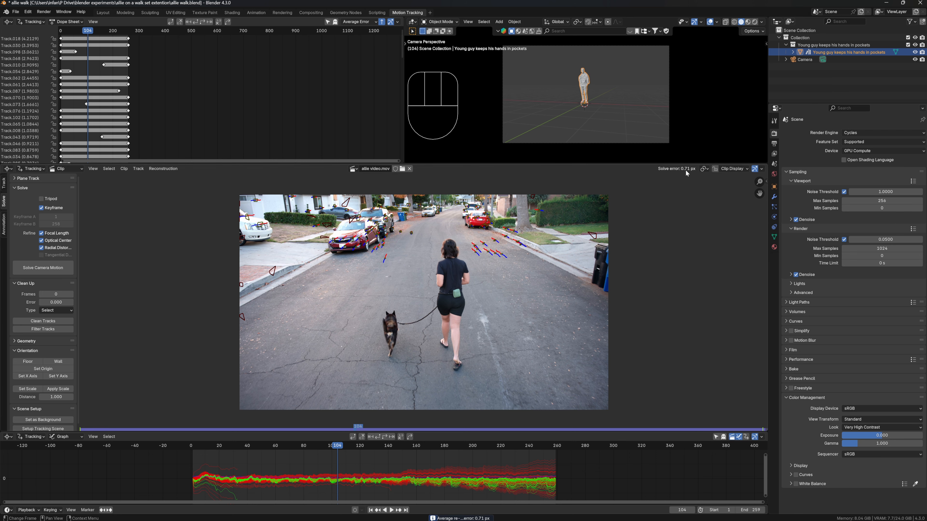
# Go to frame 87 and examine the track curves and the footage after the new solve
pyautogui.moveTo(340, 446); pyautogui.dragTo(314, 449)
pyautogui.scroll(2, 297, 496)
pyautogui.scroll(11, 297, 496)
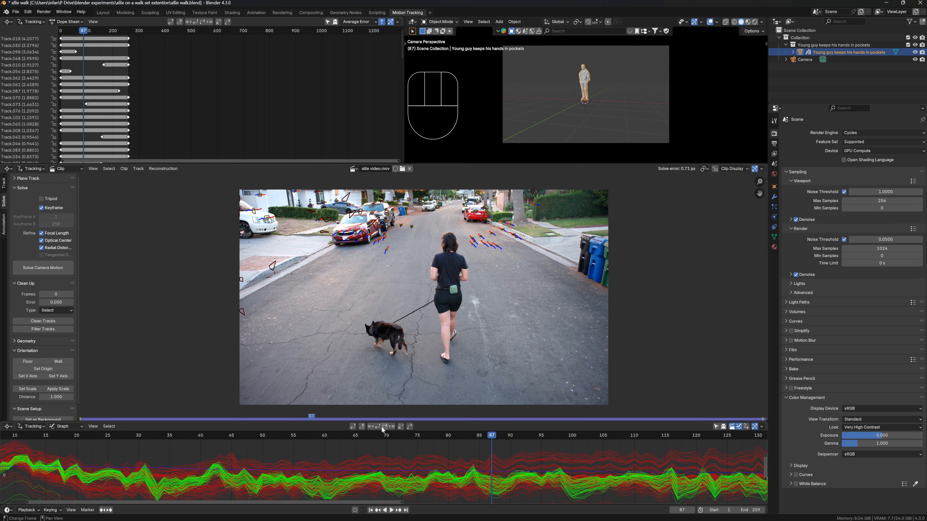
pyautogui.scroll(-2, 397, 455)
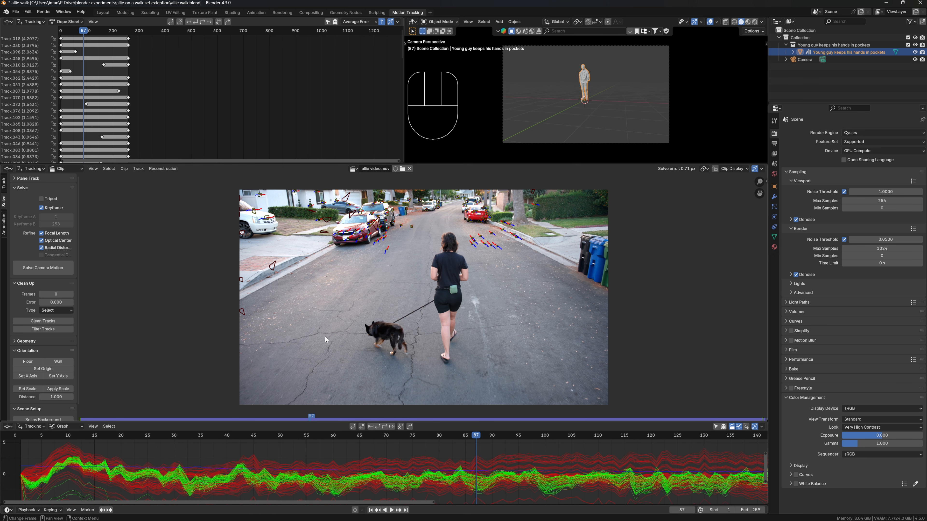
pyautogui.scroll(-2, 291, 271)
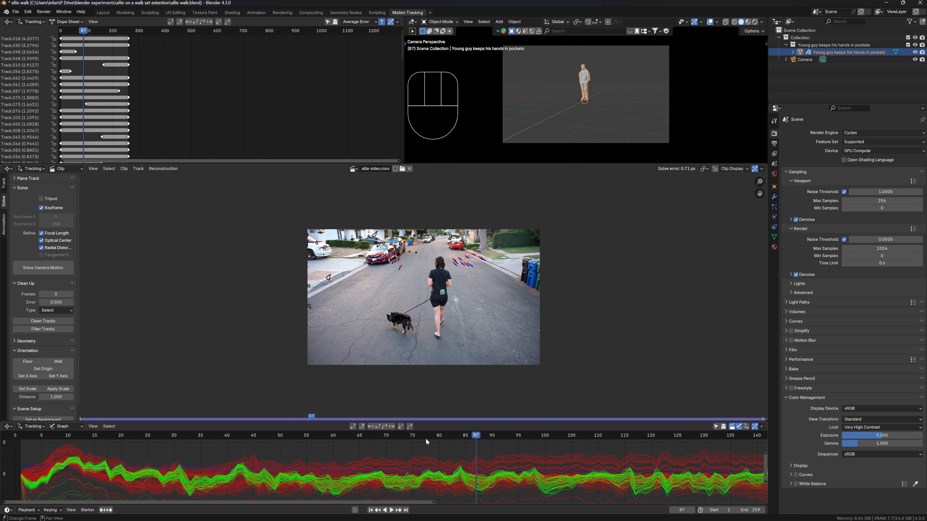
pyautogui.scroll(4, 484, 333)
pyautogui.scroll(-2, 479, 304)
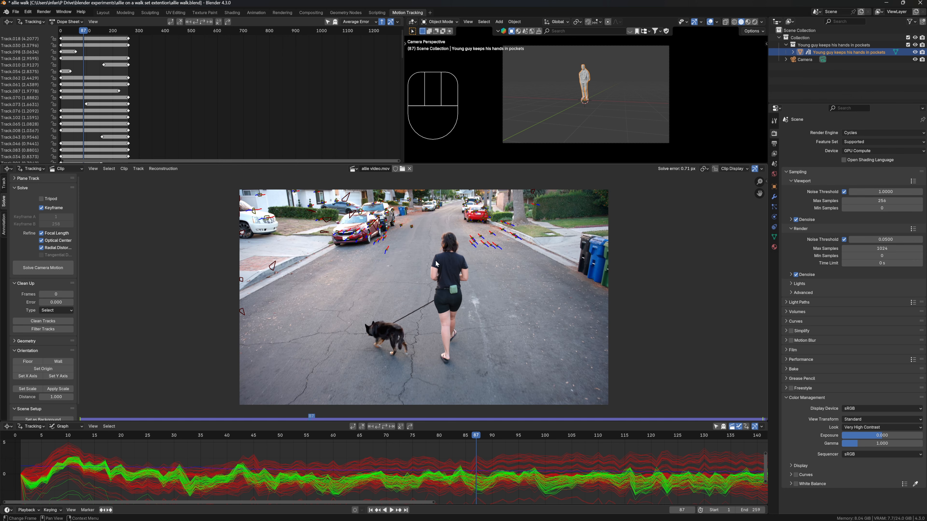
pyautogui.scroll(-4, 474, 455)
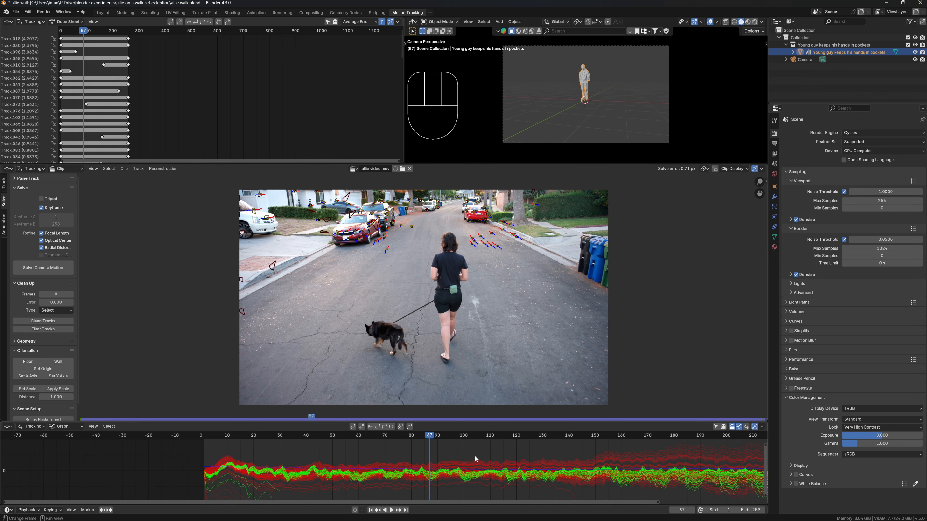
pyautogui.scroll(-2, 474, 455)
# Go to frame 228 and set the scene origin at the marker on the road between the red car and the dog
pyautogui.moveTo(435, 437); pyautogui.dragTo(688, 436)
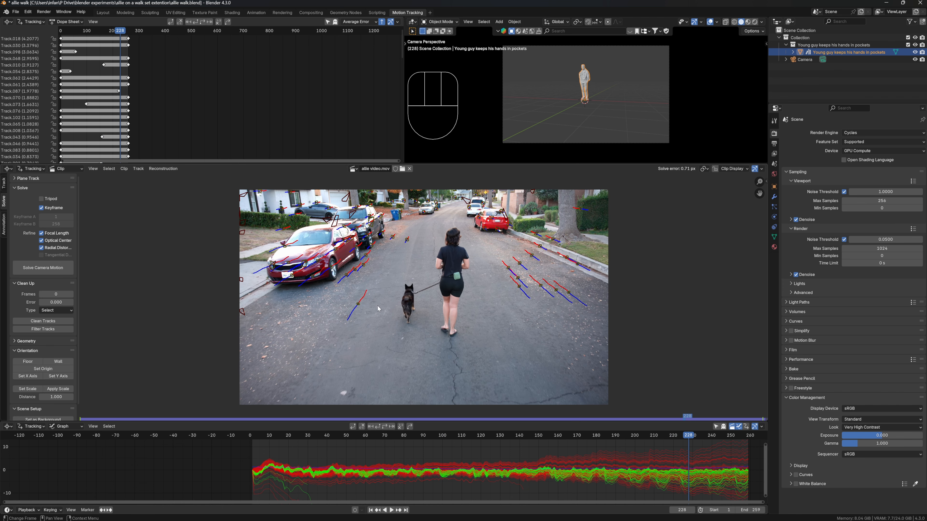
pyautogui.click(358, 306)
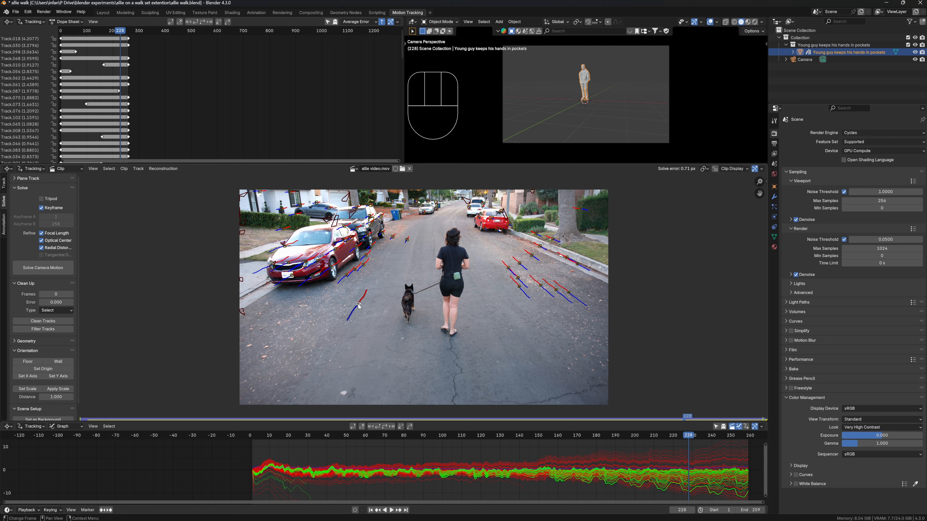
pyautogui.click(42, 369)
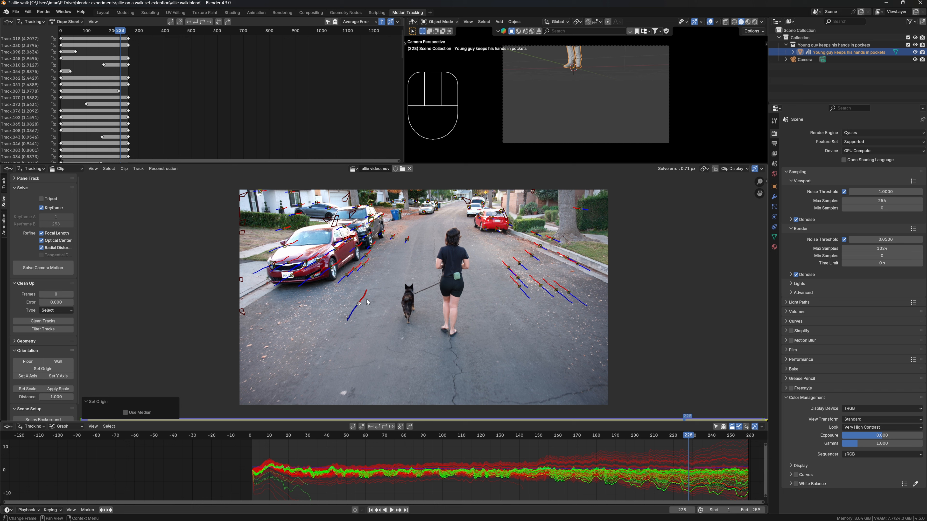
# Add the distant road marker and one road marker beyond the woman to the selection, and set the three as the floor
pyautogui.press('shift')
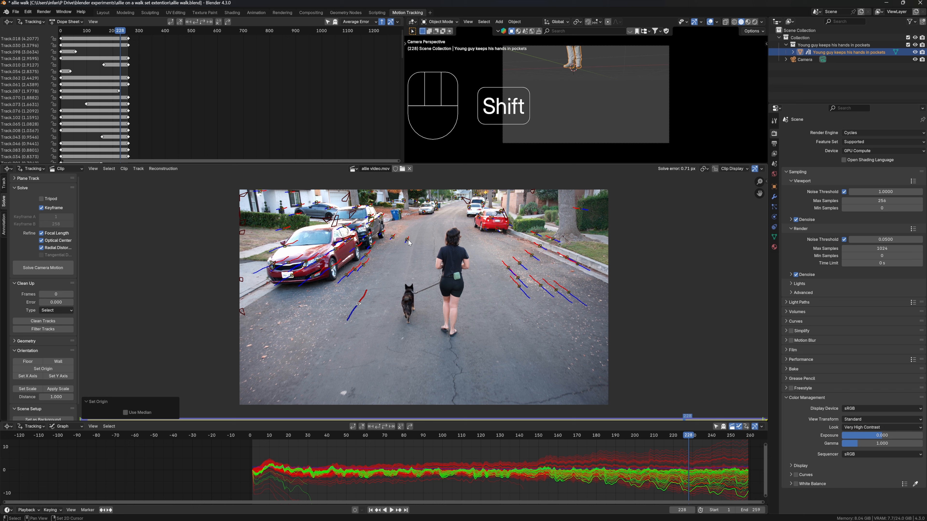
pyautogui.keyDown('shift'); pyautogui.click(407, 240); pyautogui.keyUp('shift')
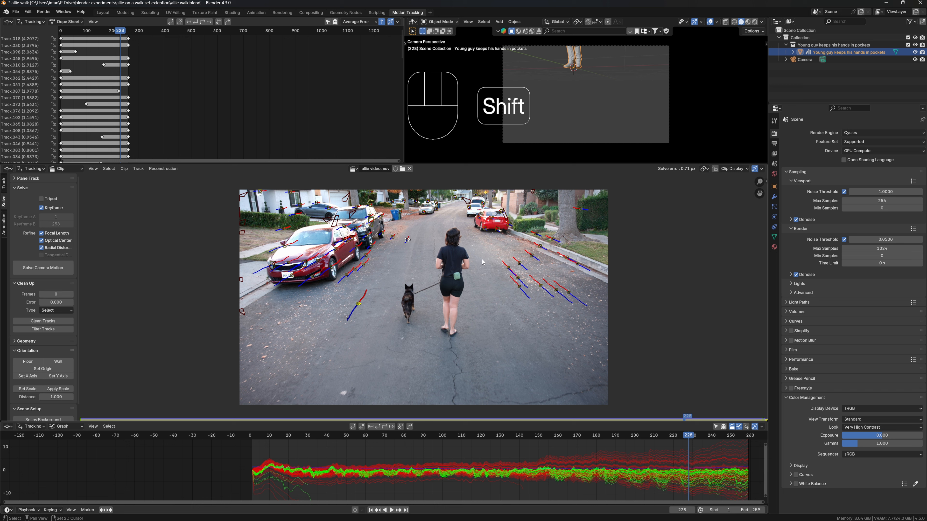
pyautogui.keyDown('shift'); pyautogui.click(519, 287); pyautogui.keyUp('shift')
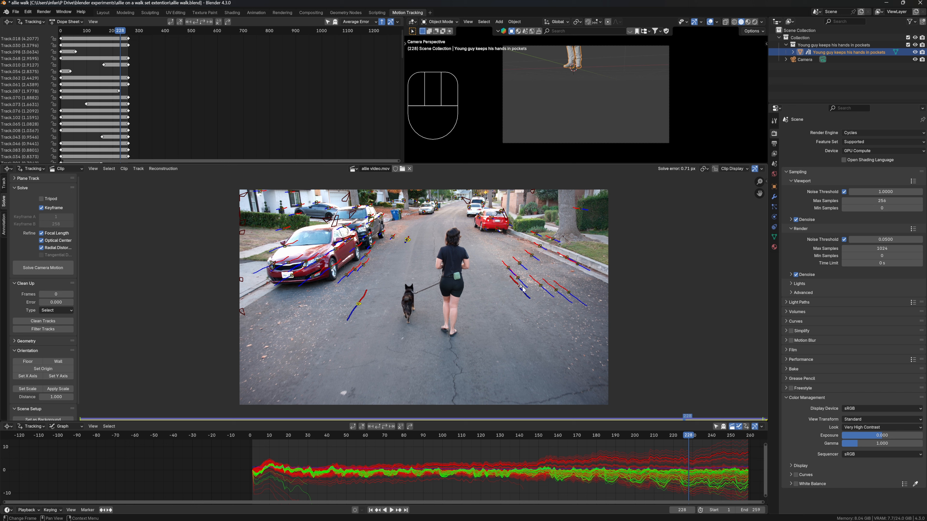
pyautogui.click(28, 361)
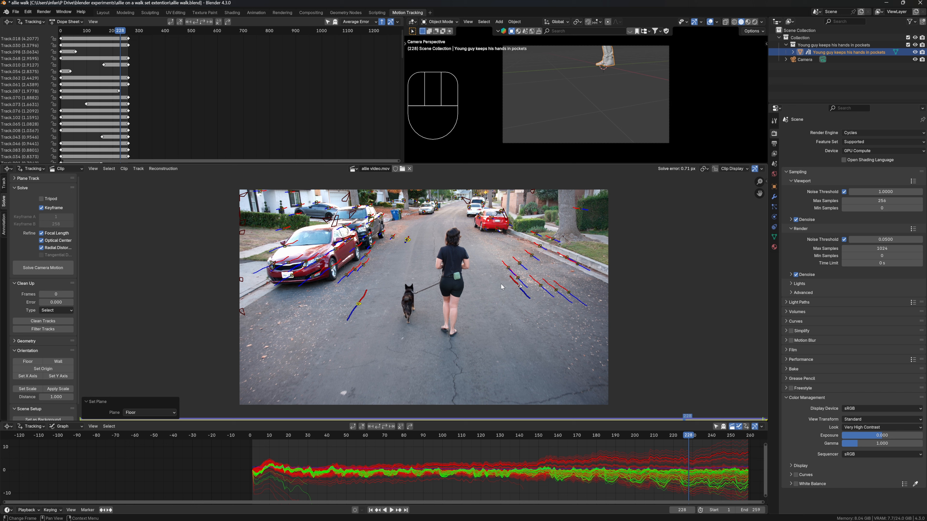
# Select two neighbouring road markers on the woman's side away from the dog and set the scene scale with a distance of 1.000
pyautogui.click(524, 301)
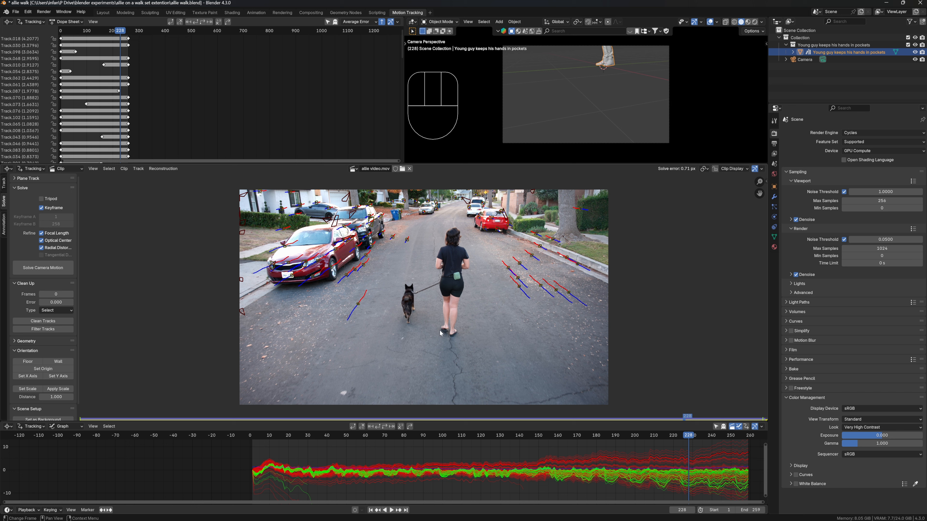
pyautogui.click(518, 288)
pyautogui.click(508, 267)
pyautogui.keyDown('shift'); pyautogui.click(519, 288); pyautogui.keyUp('shift')
pyautogui.click(529, 299)
pyautogui.click(508, 268)
pyautogui.keyDown('shift'); pyautogui.click(520, 287); pyautogui.keyUp('shift')
pyautogui.keyDown('shift'); pyautogui.click(510, 270); pyautogui.keyUp('shift')
pyautogui.click(35, 392)
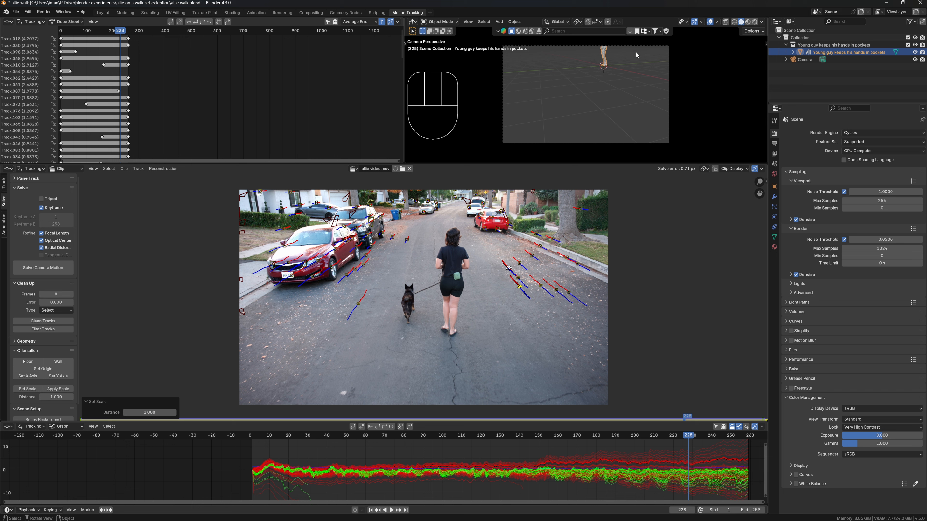
# Set the scene origin again at the single road marker between the red car and the dog
pyautogui.click(357, 307)
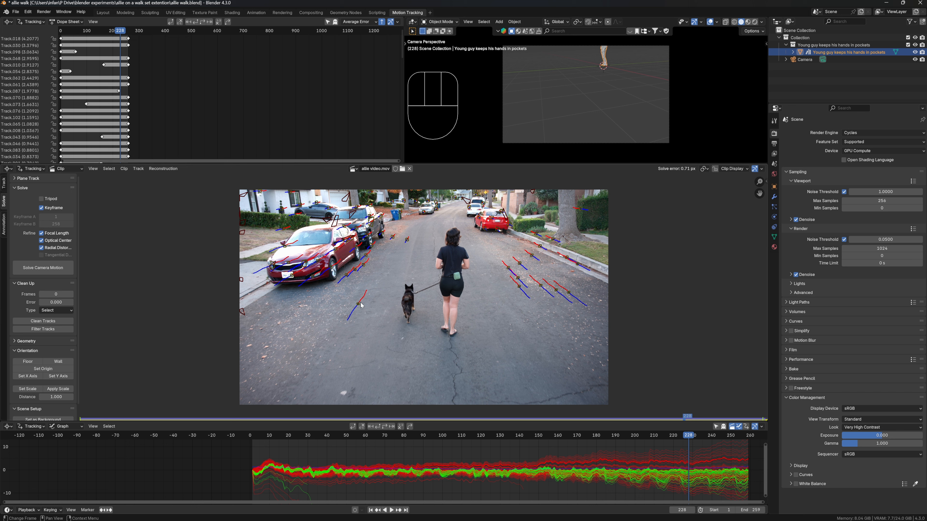
pyautogui.click(359, 307)
pyautogui.click(44, 369)
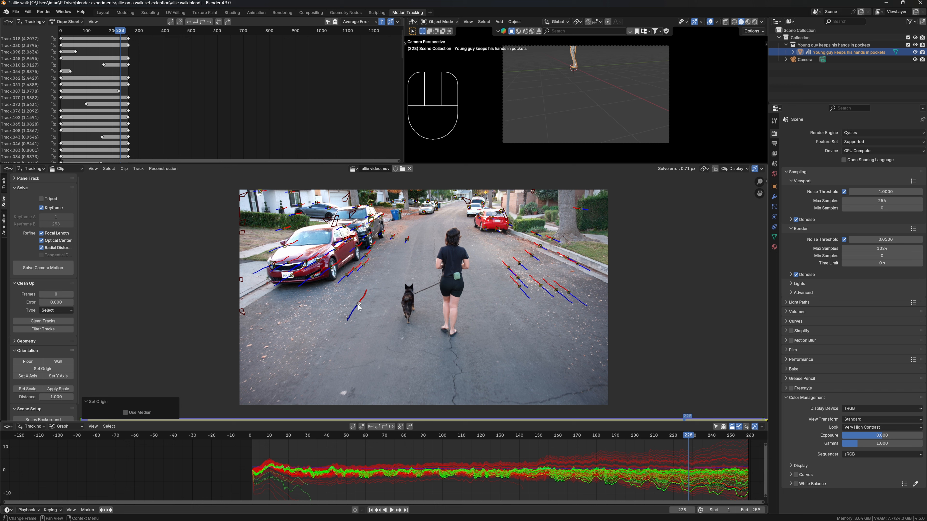
pyautogui.hotkey('ctrl', 'z')
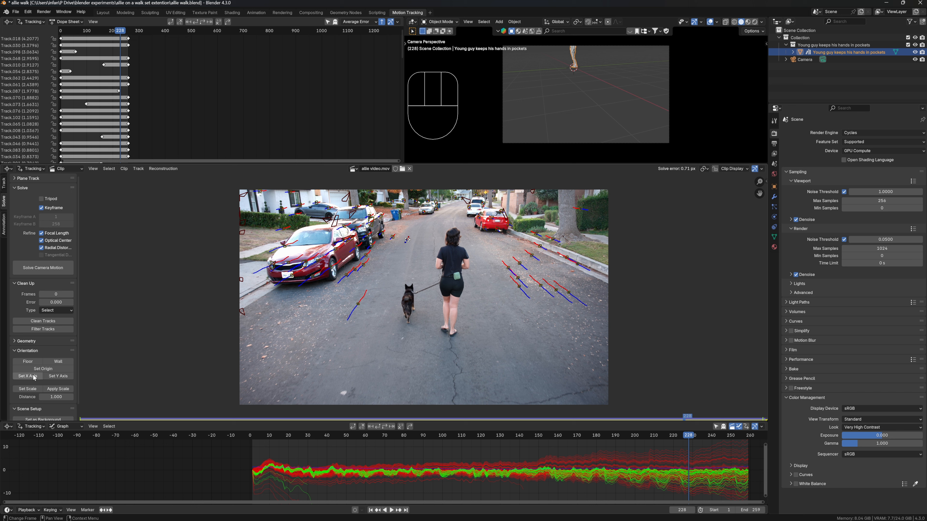
# Orient the solved scene by setting its Y axis from the currently selected road marker
pyautogui.click(57, 376)
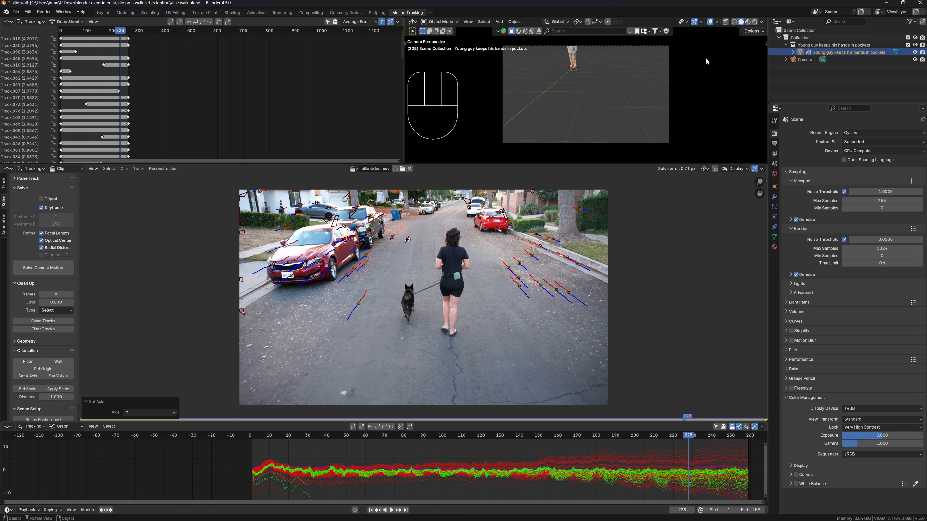
pyautogui.click(60, 379)
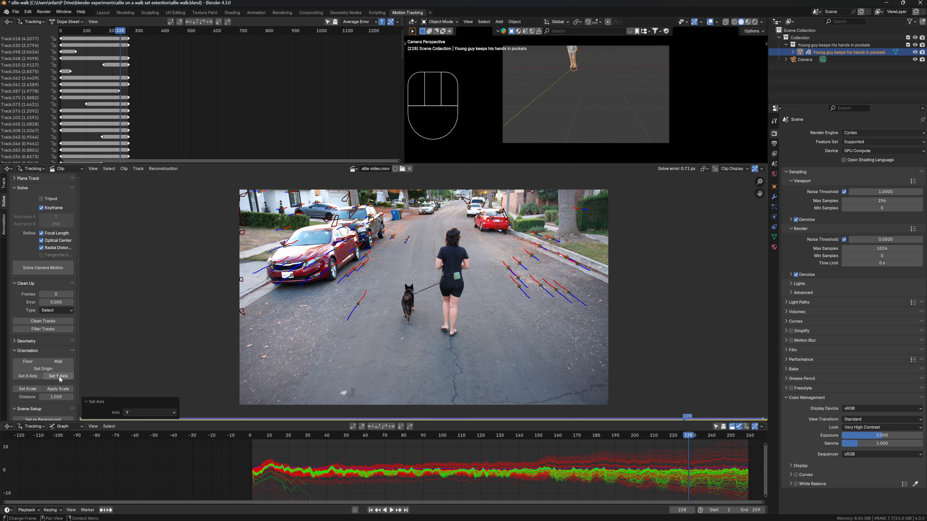
pyautogui.click(60, 379)
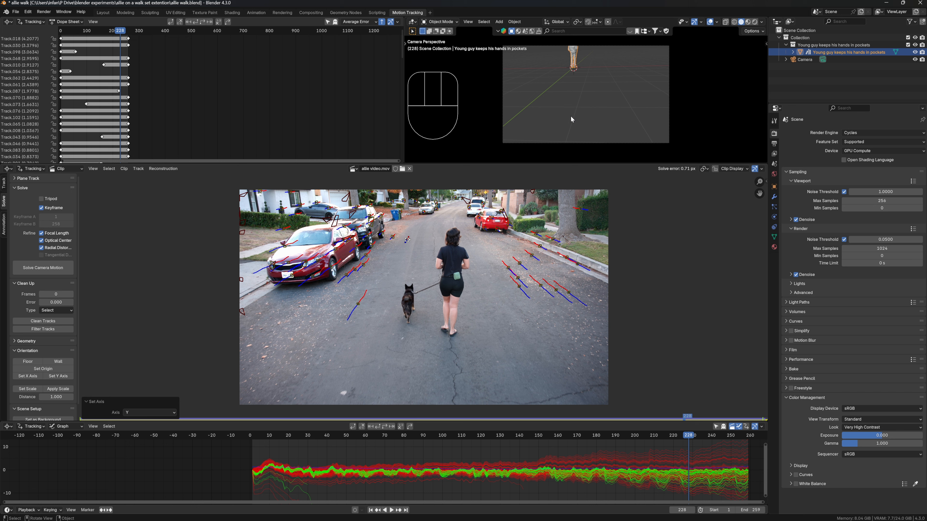
# Set the clip as the camera background and set up the tracking scene
pyautogui.scroll(-1, 55, 376)
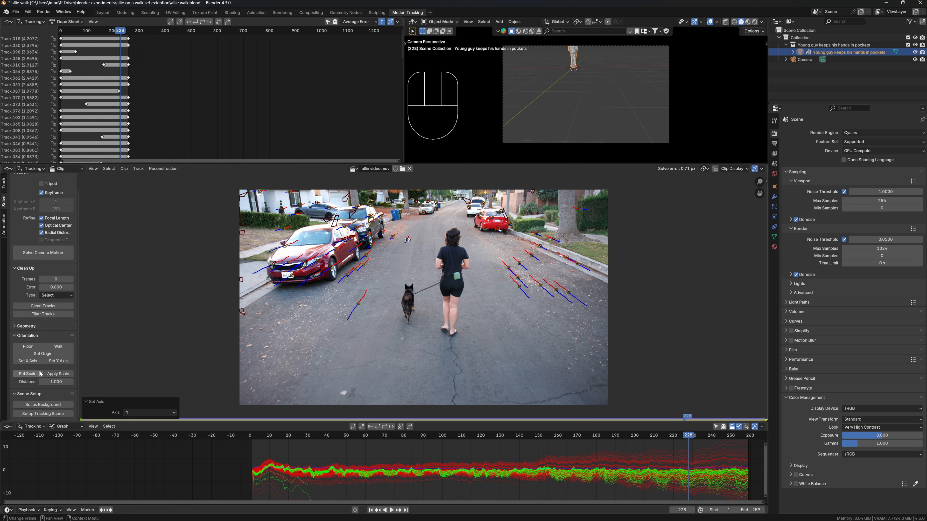
pyautogui.click(42, 404)
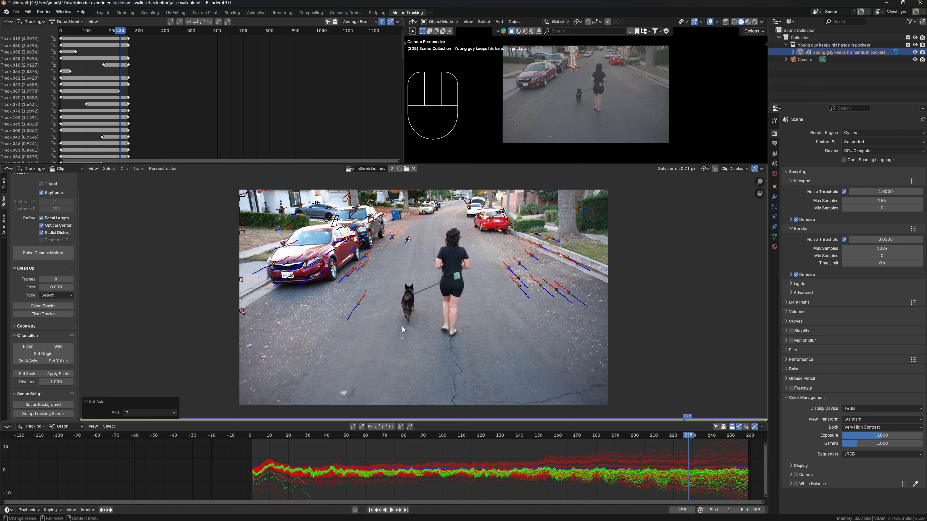
pyautogui.click(41, 414)
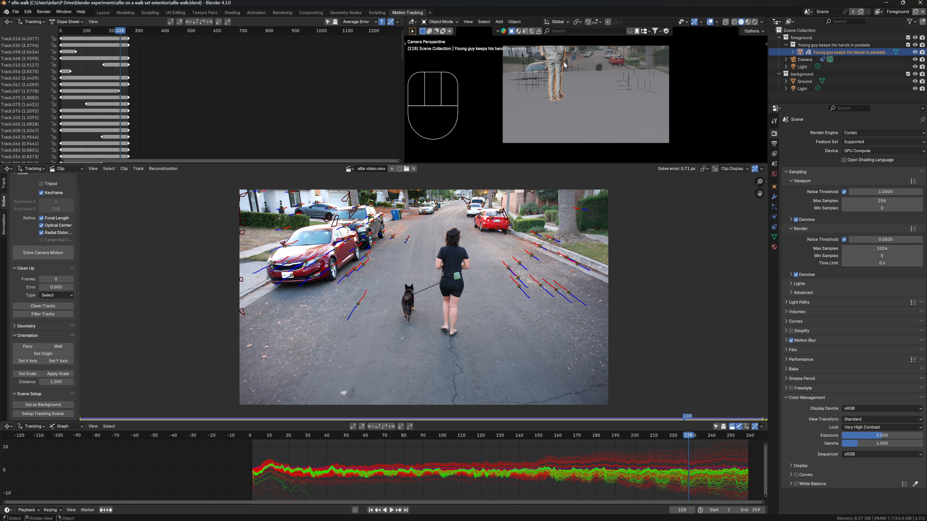
# Select two neighbouring road markers on the woman's side away from the dog and reduce the scene scale distance between them
pyautogui.click(517, 288)
pyautogui.keyDown('shift'); pyautogui.click(509, 269); pyautogui.keyUp('shift')
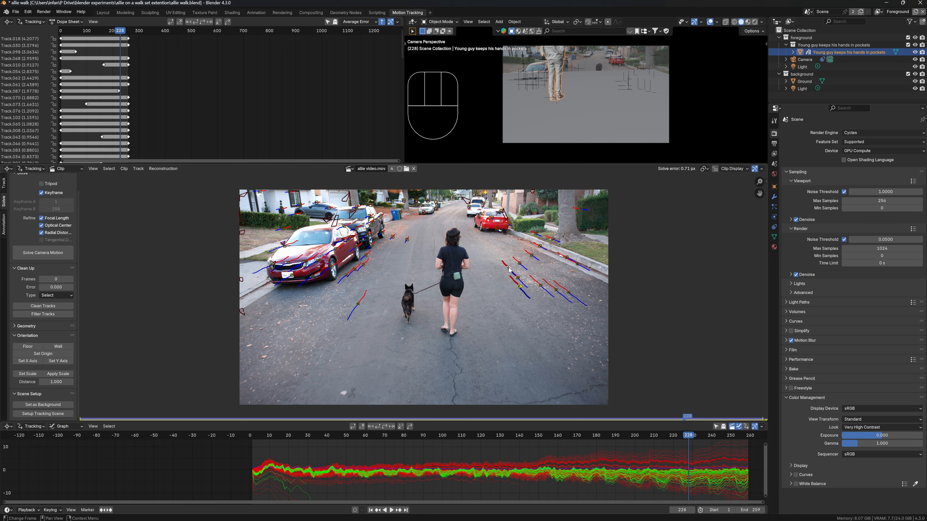
pyautogui.moveTo(57, 382); pyautogui.dragTo(37, 381)
pyautogui.click(37, 375)
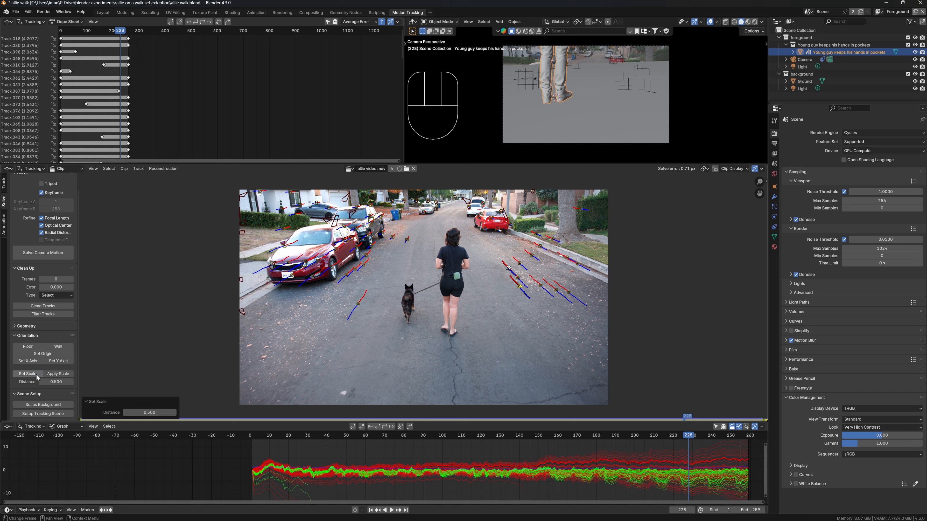
# Set the scene scale from the two selected markers with a distance of 2.000, and reduce it to 1.800
pyautogui.click(55, 382)
pyautogui.write('2.5')
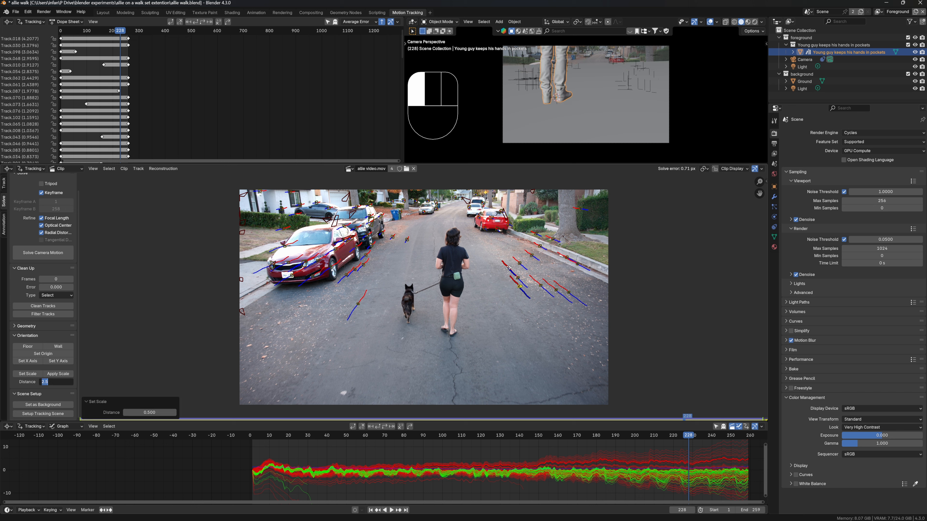
pyautogui.write('2')
pyautogui.press('Return')
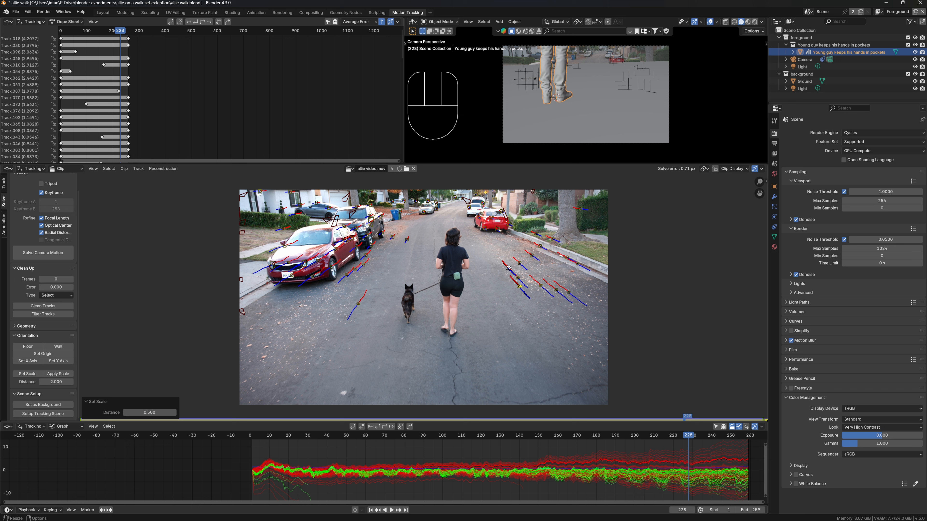
pyautogui.click(29, 373)
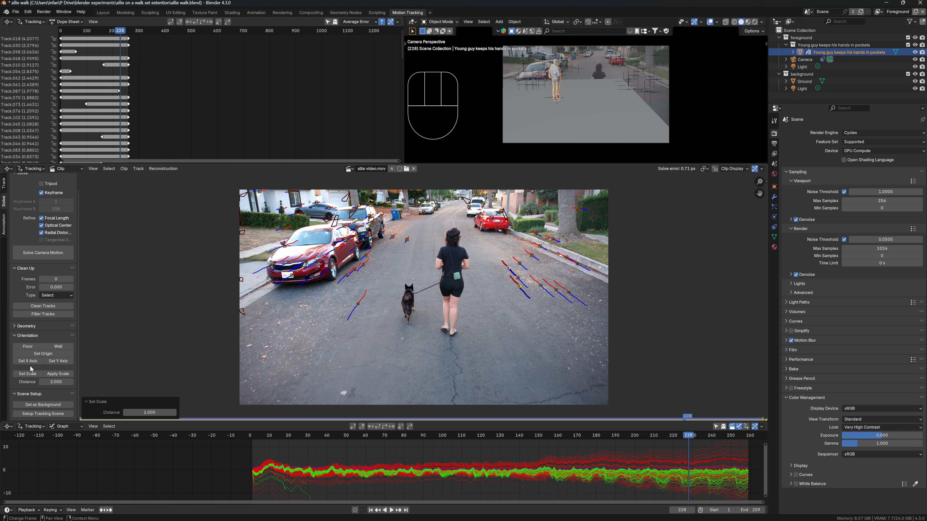
pyautogui.click(55, 382)
pyautogui.write('1.8')
pyautogui.press('Return')
pyautogui.click(28, 373)
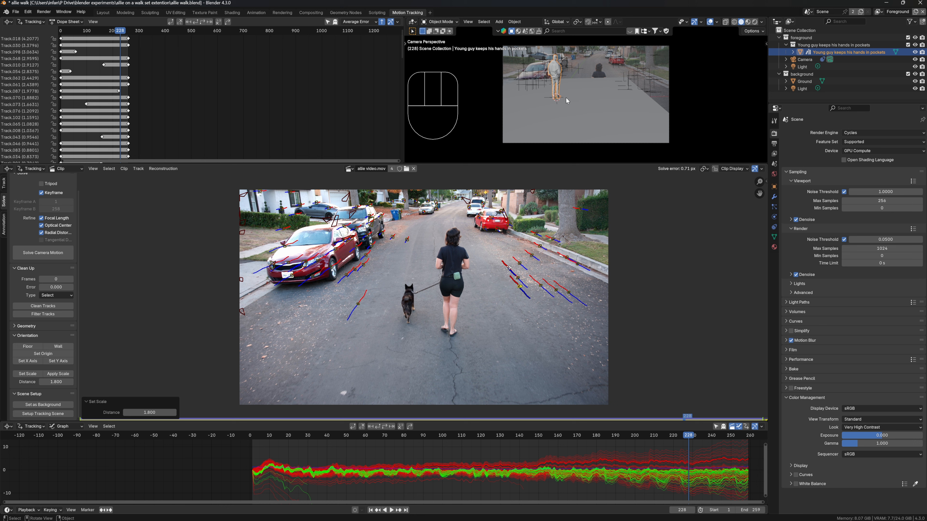
# Move the man about 1.28 m along X toward the woman, and along Y closer to the camera
pyautogui.click(556, 76)
pyautogui.press('g')
pyautogui.press('x')
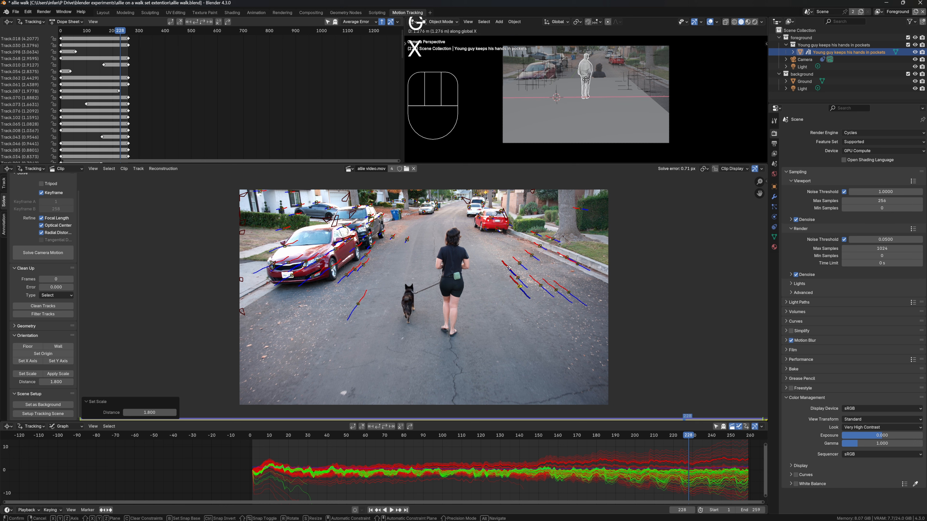
pyautogui.click(585, 80)
pyautogui.press('g')
pyautogui.press('y')
pyautogui.click(572, 86)
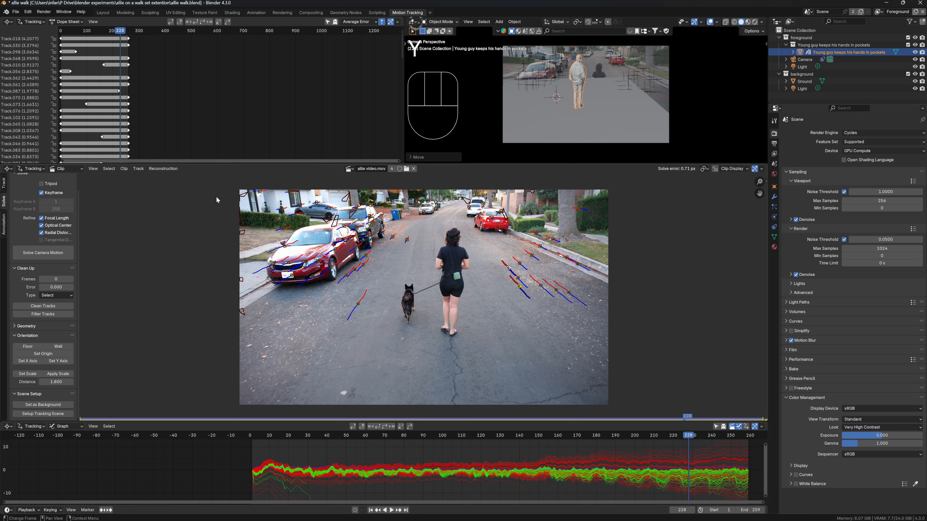
# Set the scene scale from the two selected markers at 1.900 and raise the applied distance to 2.050
pyautogui.click(56, 382)
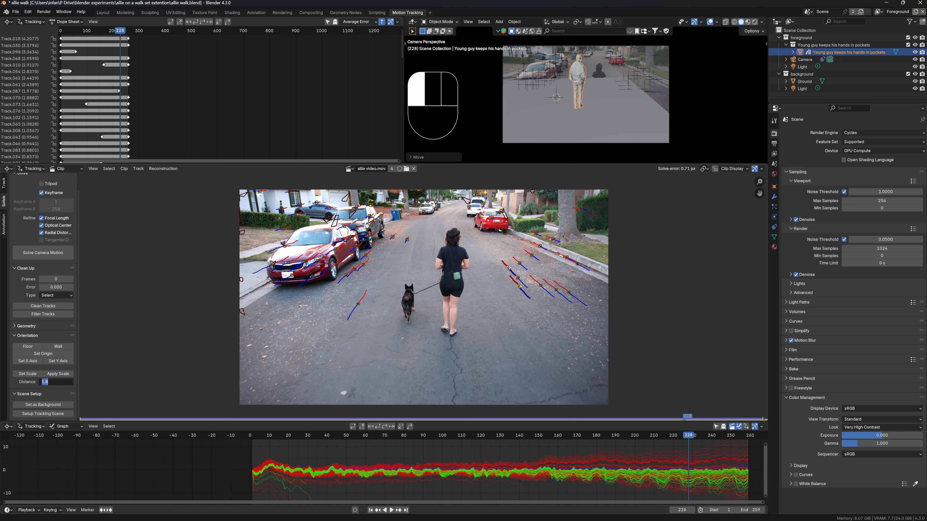
pyautogui.write('1.9')
pyautogui.press('Return')
pyautogui.click(28, 374)
pyautogui.moveTo(149, 412); pyautogui.dragTo(159, 412)
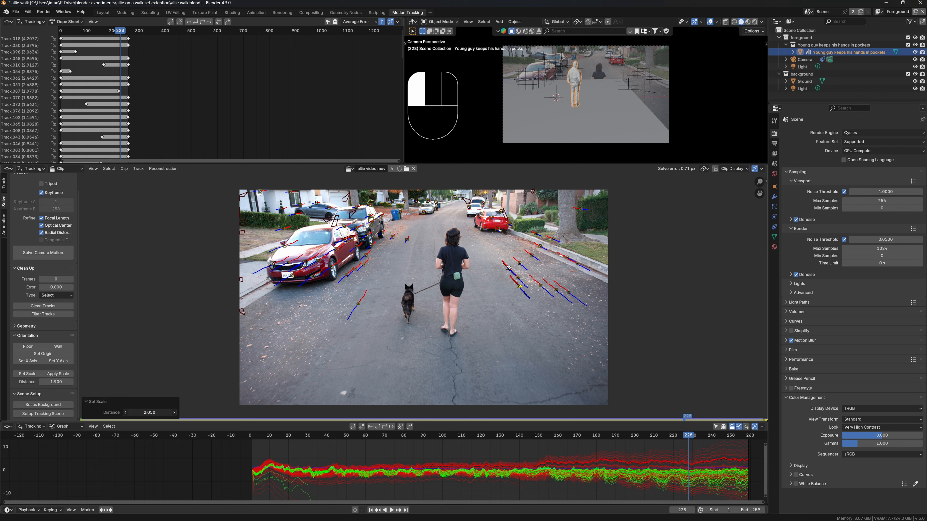
# Go to frame 241 and switch to the Layout workspace
pyautogui.moveTo(688, 436); pyautogui.dragTo(717, 438)
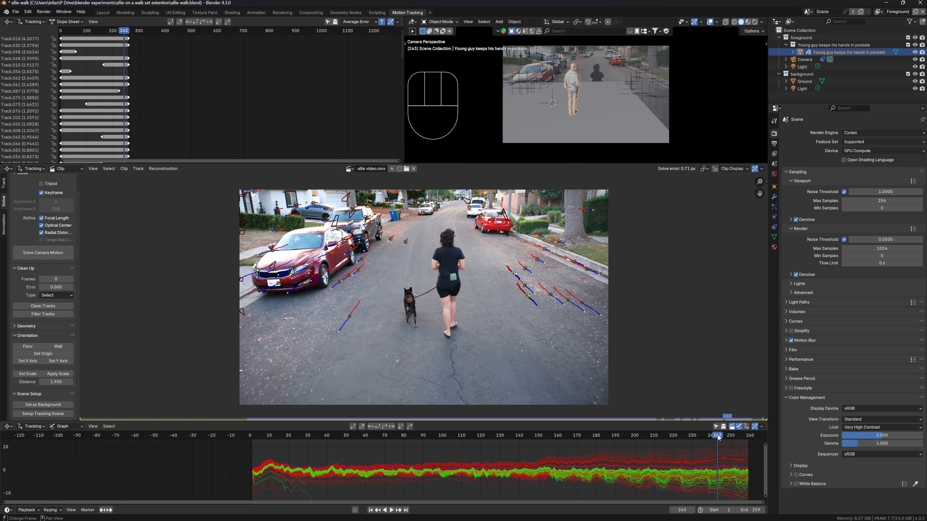
pyautogui.click(714, 441)
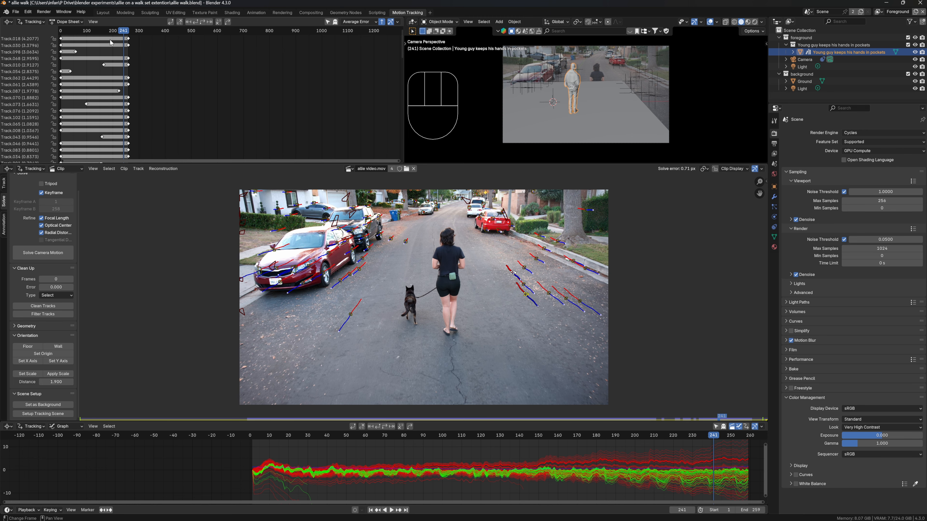
pyautogui.click(103, 13)
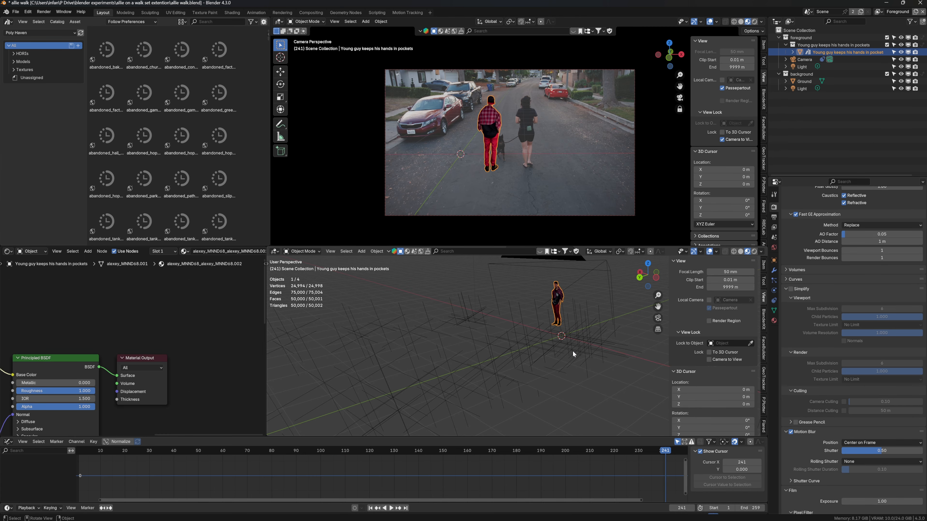
# Examine the camera, the man and the reconstructed track points in the lower viewport from several angles and the right side view
pyautogui.moveTo(599, 360); pyautogui.dragTo(478, 369, button='middle')
pyautogui.scroll(-12, 480, 337)
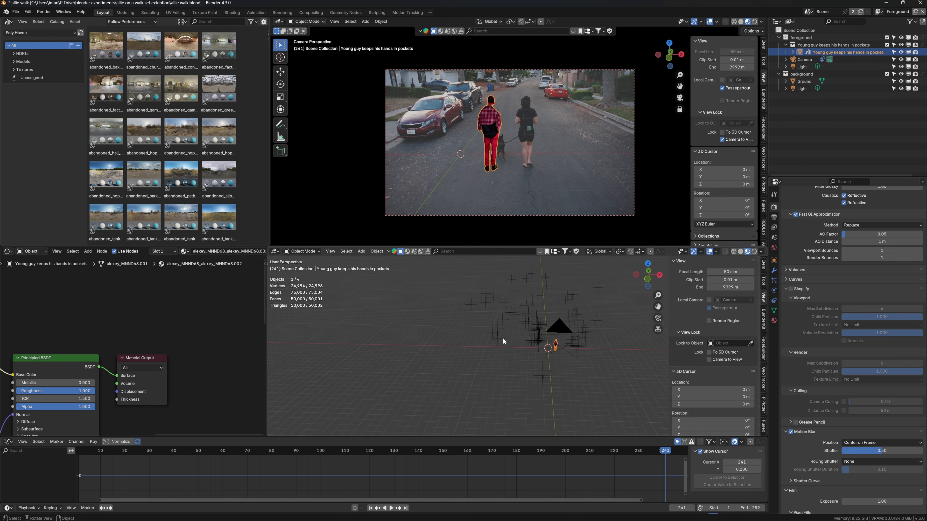
pyautogui.moveTo(559, 339); pyautogui.dragTo(457, 335, button='middle')
pyautogui.click(608, 339)
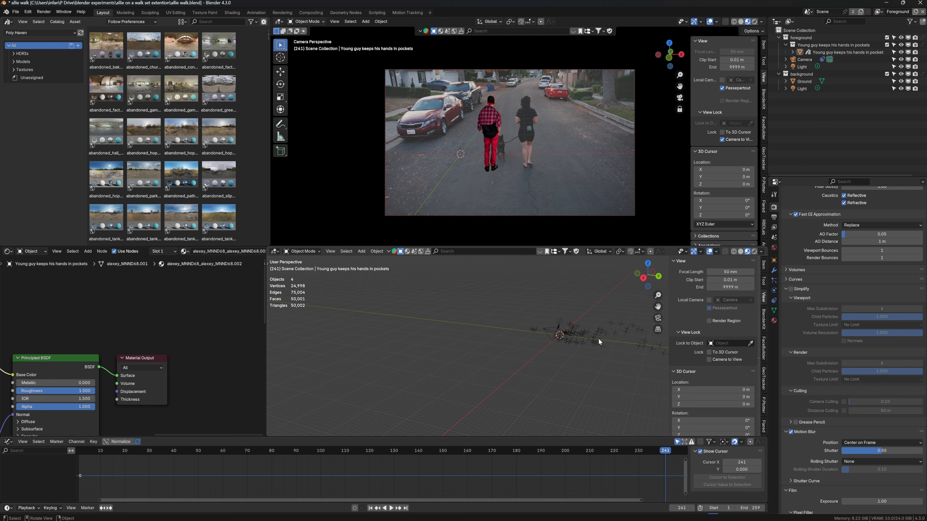
pyautogui.moveTo(593, 332); pyautogui.dragTo(501, 370, button='middle')
pyautogui.scroll(6, 492, 368)
pyautogui.scroll(-2, 483, 368)
pyautogui.moveTo(433, 379); pyautogui.dragTo(440, 341, button='middle')
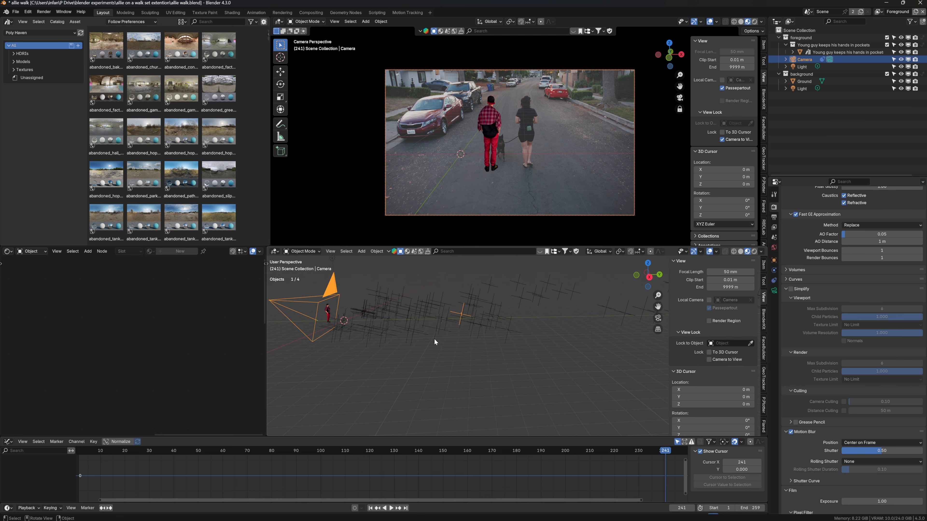
pyautogui.press('KP_1')
pyautogui.press('KP_3')
pyautogui.scroll(3, 429, 339)
pyautogui.scroll(2, 429, 339)
pyautogui.scroll(-3, 399, 299)
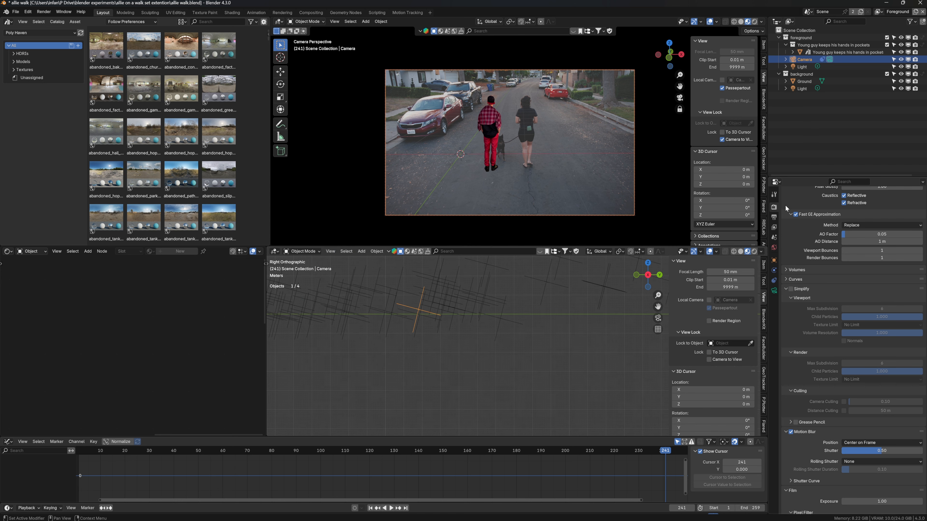
# Reduce the displayed size of the motion tracking points in the lower viewport's overlays, keeping Motion Tracking enabled
pyautogui.click(762, 252)
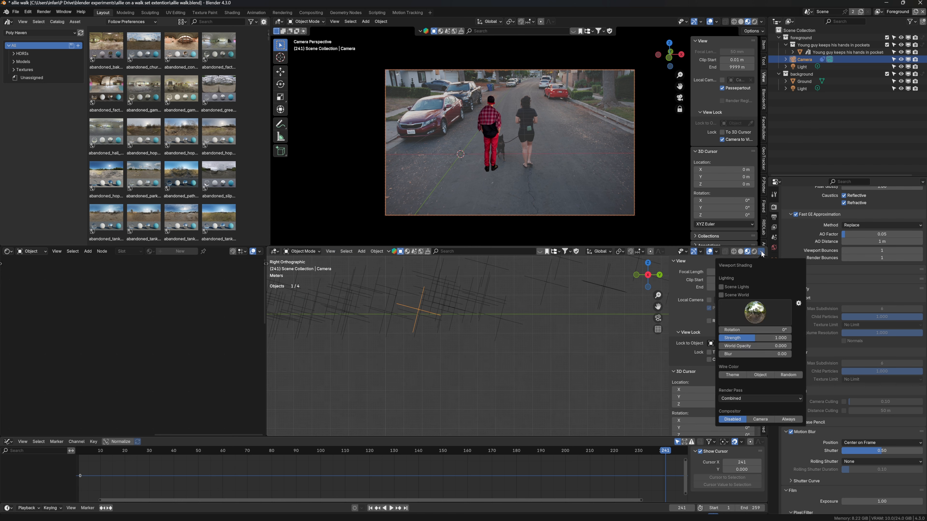
pyautogui.click(717, 252)
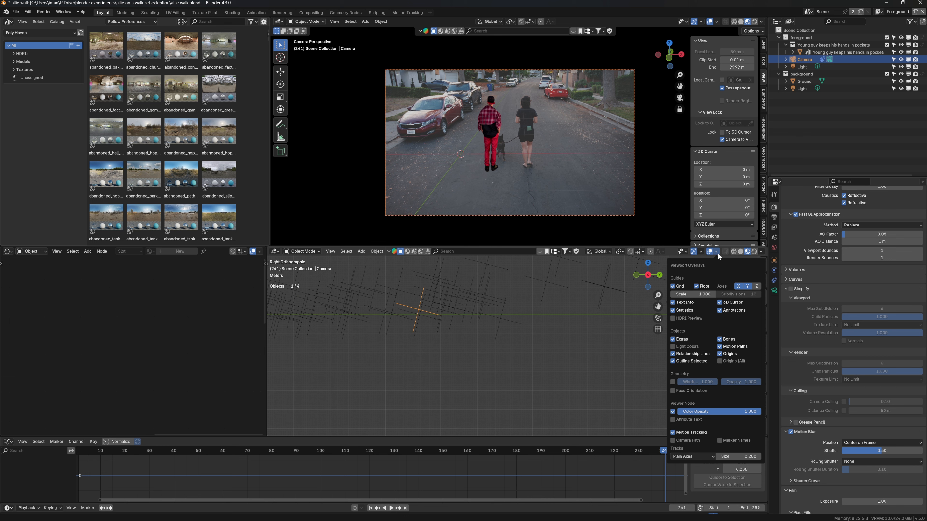
pyautogui.click(673, 432)
pyautogui.click(674, 433)
pyautogui.moveTo(744, 455); pyautogui.dragTo(724, 456)
pyautogui.scroll(1, 374, 332)
pyautogui.keyDown('shift'); pyautogui.moveTo(373, 333); pyautogui.dragTo(516, 342, button='middle'); pyautogui.keyUp('shift')
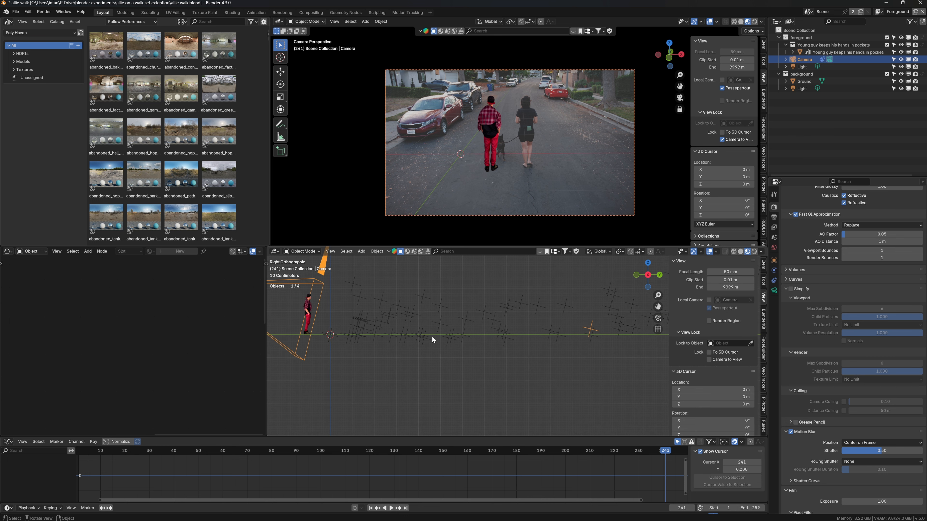
# Play the animation to review the tracked camera movement against the man, stopping at frame 237
pyautogui.scroll(-3, 454, 338)
pyautogui.press('space')
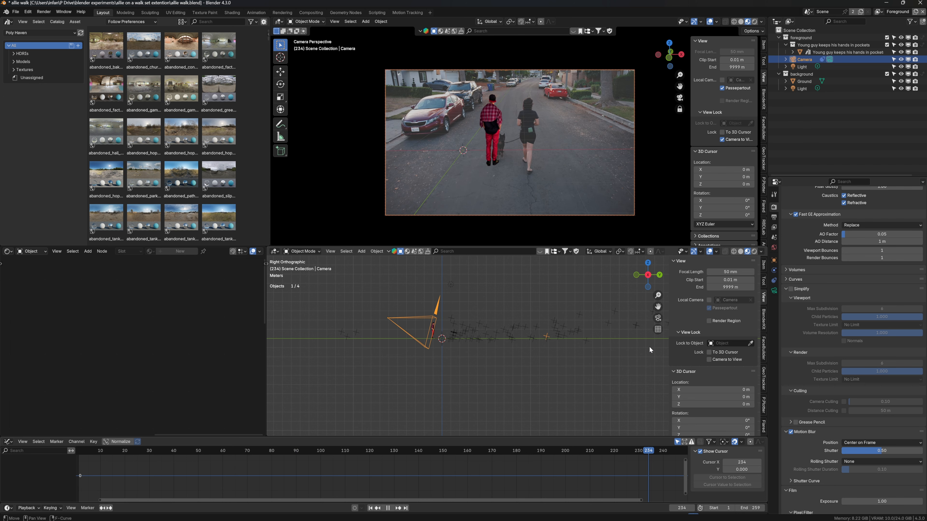
pyautogui.press('space')
# Set the color management view transform to AgX and the look to None
pyautogui.scroll(-15, 816, 432)
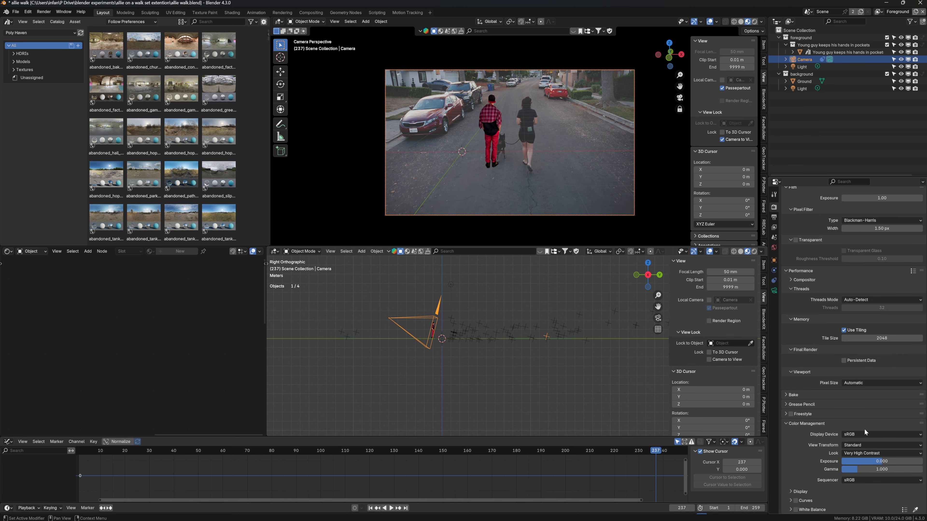
pyautogui.click(860, 448)
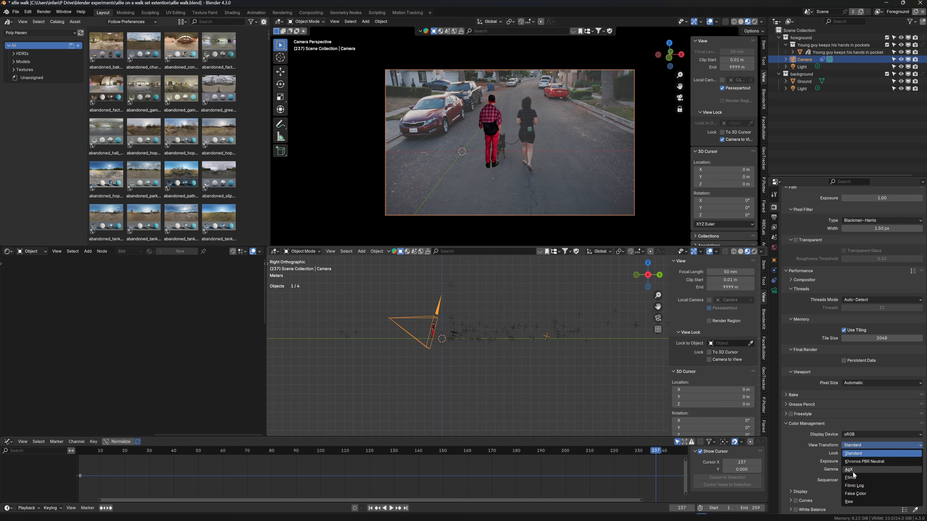
pyautogui.click(853, 471)
pyautogui.click(859, 453)
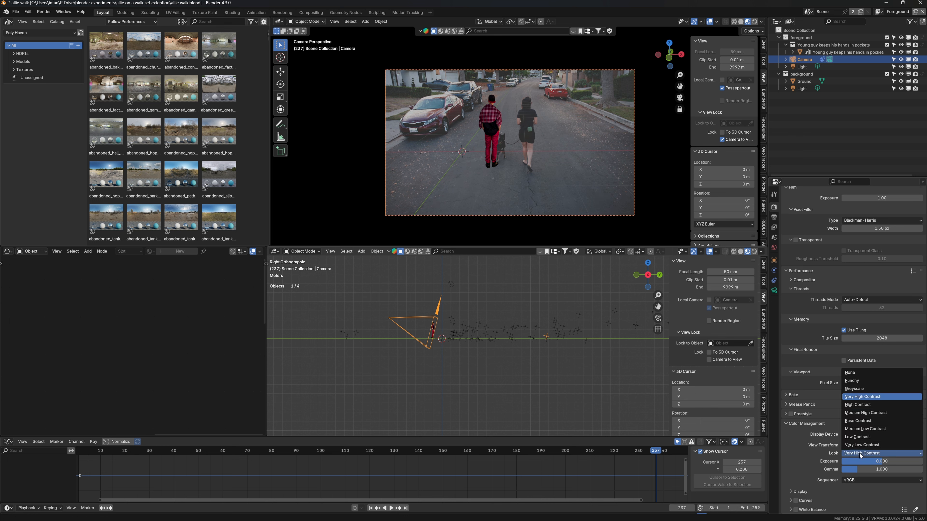
pyautogui.click(856, 373)
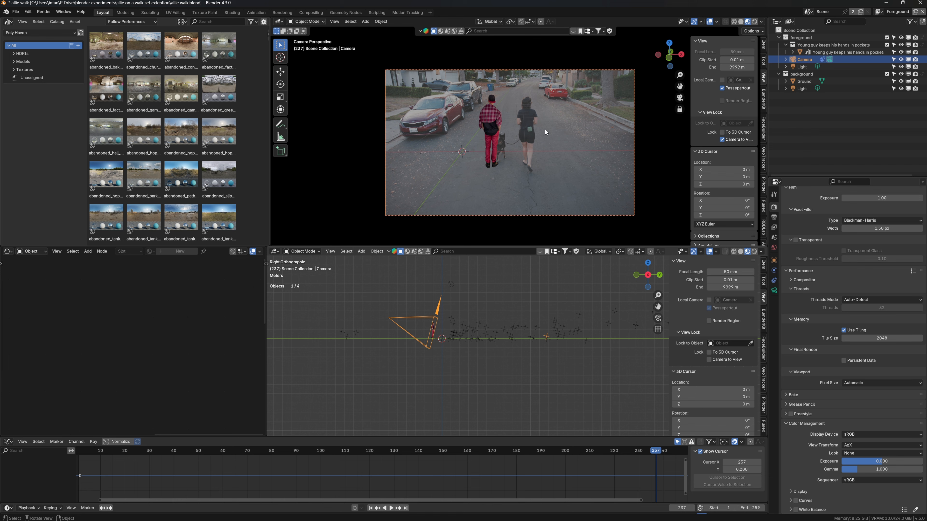
# Set the opacity of the camera's movie clip background to 1.000
pyautogui.scroll(15, 816, 322)
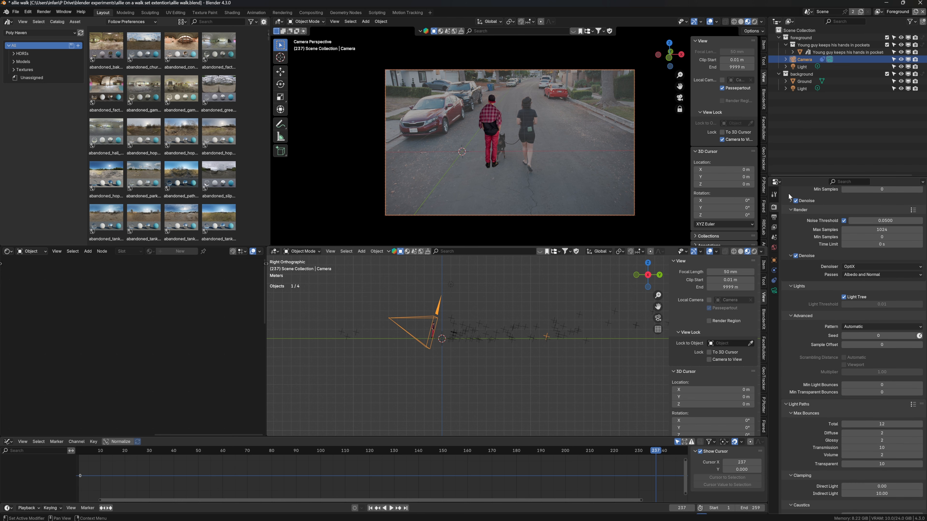
pyautogui.click(804, 60)
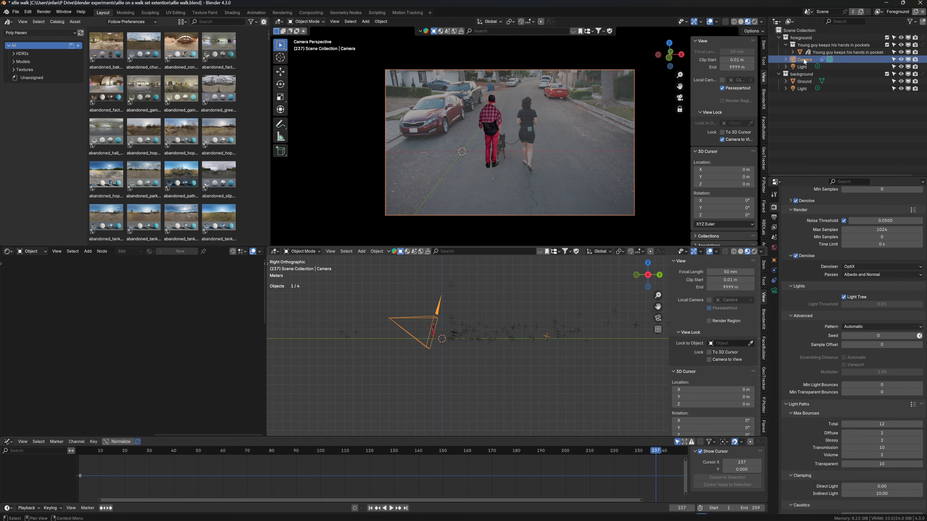
pyautogui.click(774, 290)
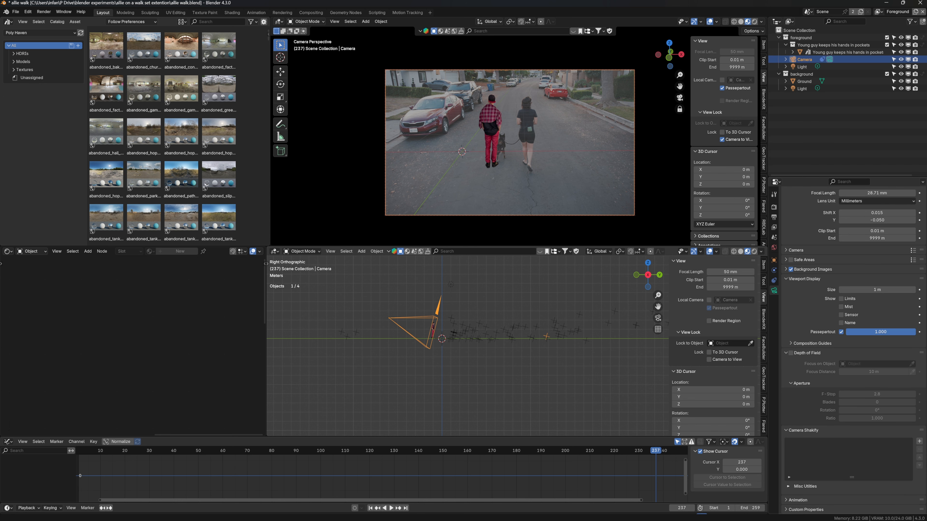
pyautogui.click(786, 269)
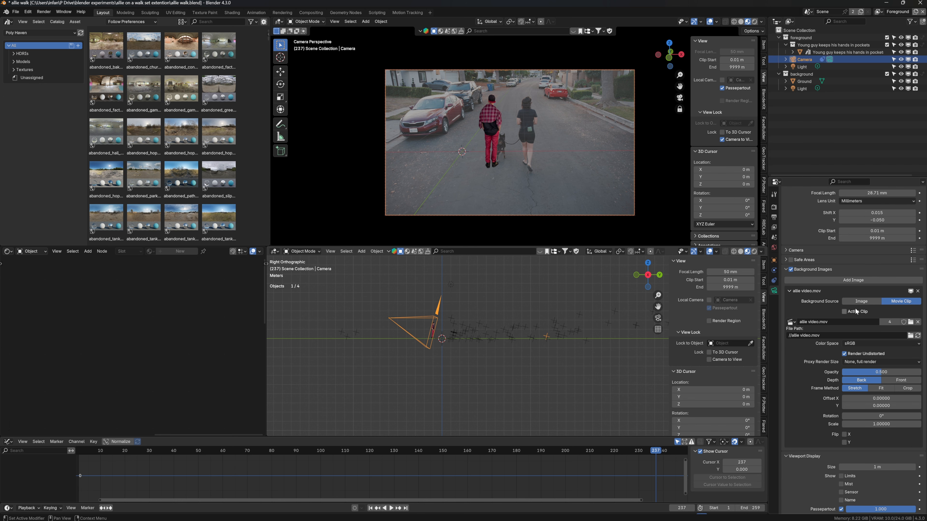
pyautogui.moveTo(863, 374); pyautogui.dragTo(912, 373)
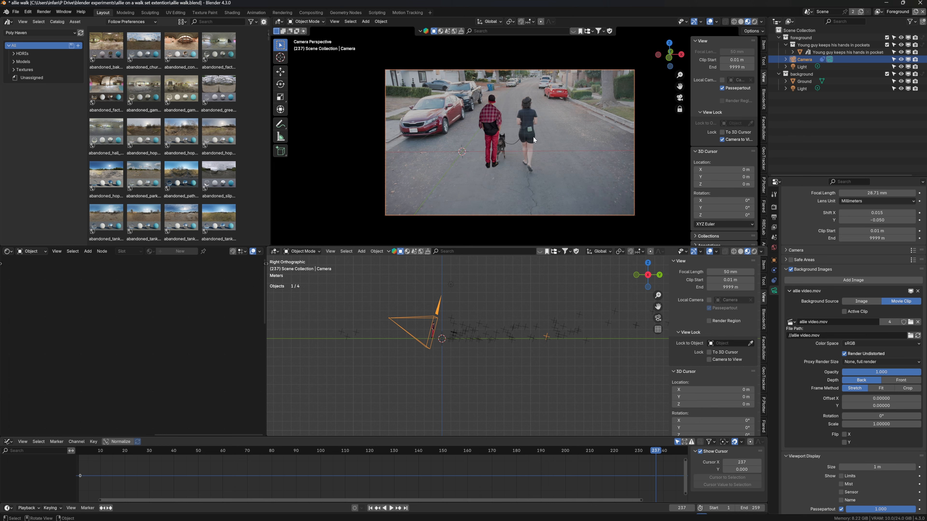
# Move the man about 0.93 m along the X axis so he stands over the walking woman
pyautogui.click(434, 330)
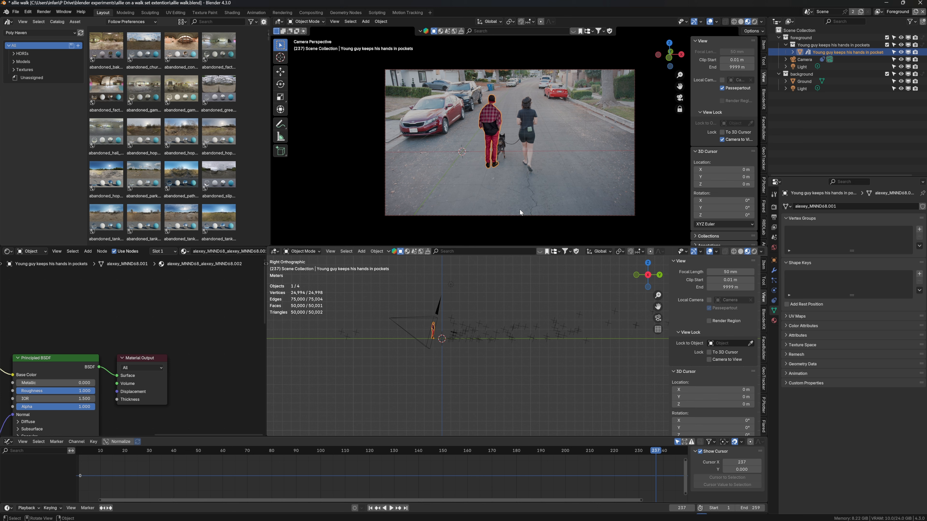
pyautogui.press('g')
pyautogui.press('x')
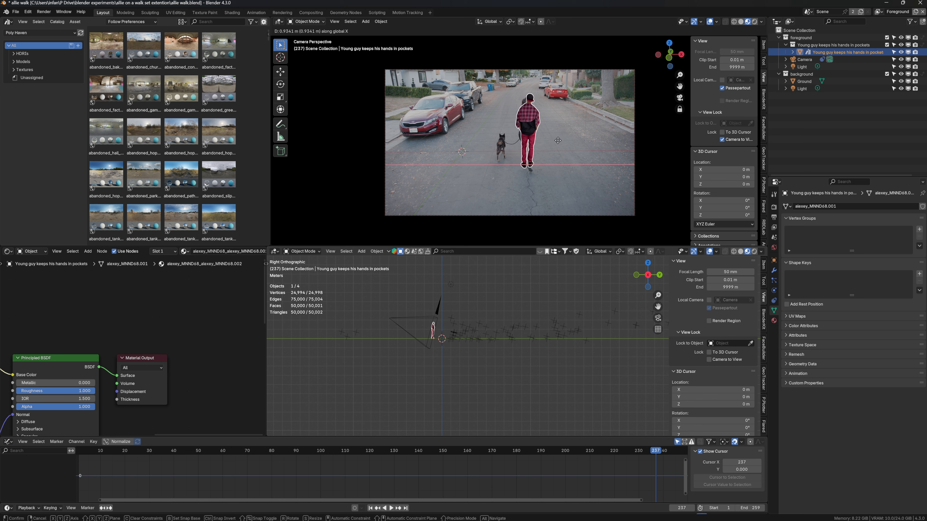
pyautogui.click(557, 141)
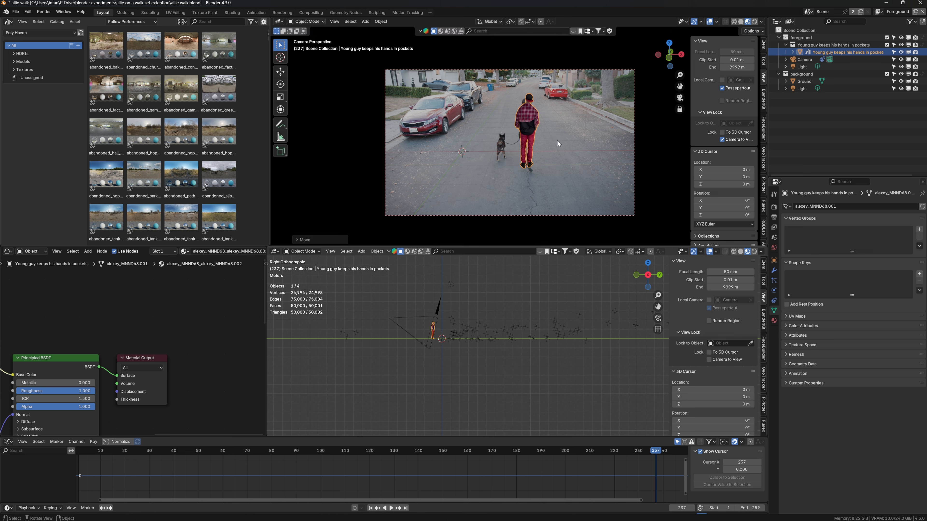
# Enable auto keying and keyframe the man's current location at frame 237
pyautogui.scroll(-2, 560, 461)
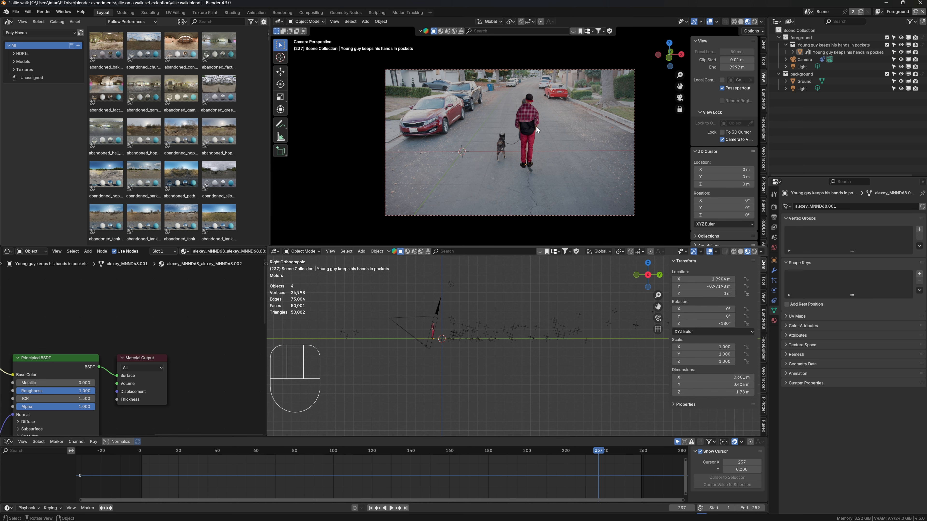
pyautogui.click(533, 136)
pyautogui.scroll(4, 442, 342)
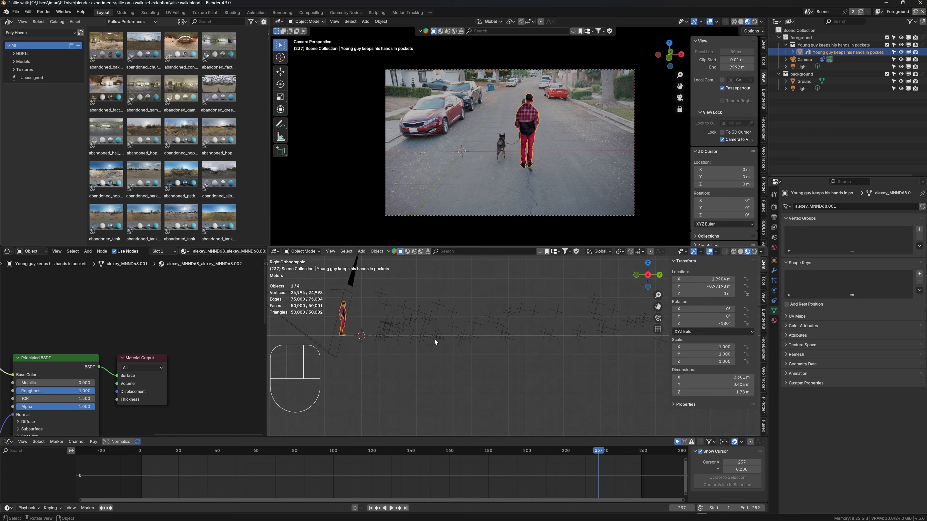
pyautogui.keyDown('shift'); pyautogui.moveTo(386, 328); pyautogui.dragTo(554, 357, button='middle'); pyautogui.keyUp('shift')
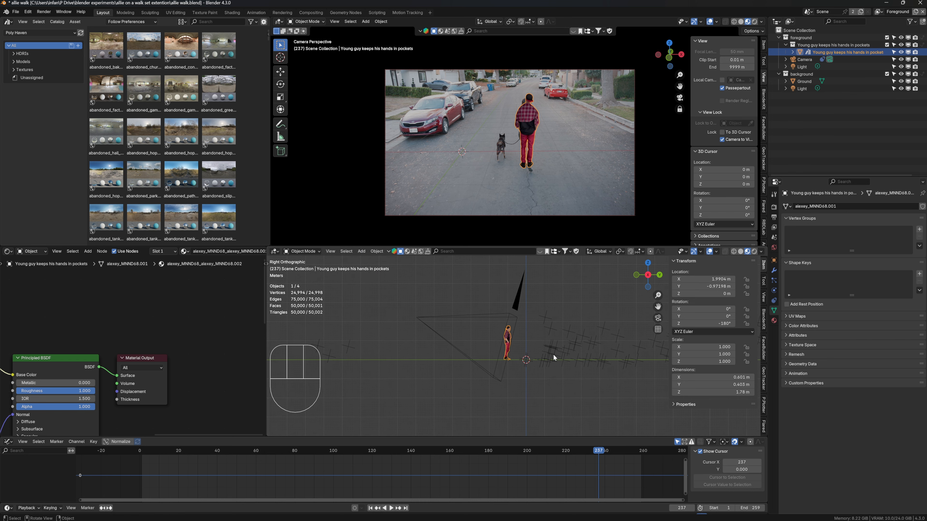
pyautogui.click(355, 509)
pyautogui.press('g')
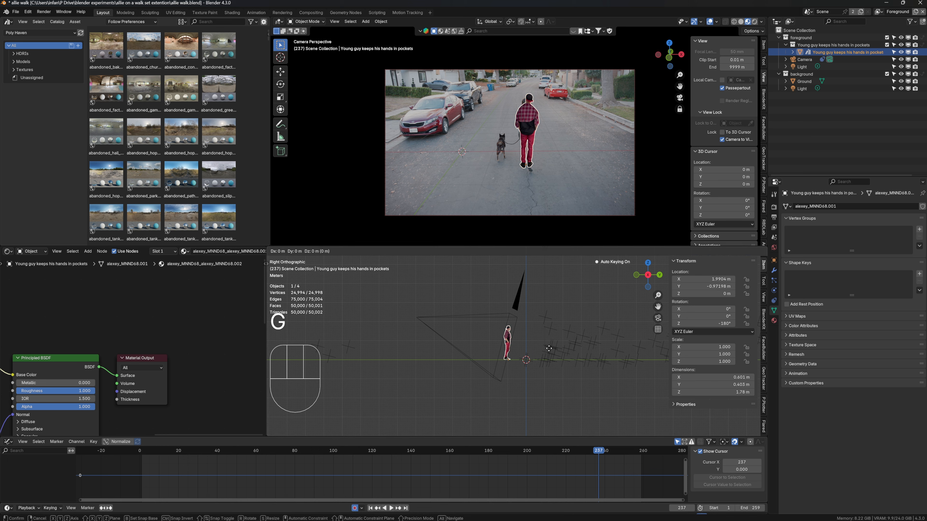
pyautogui.click(549, 348)
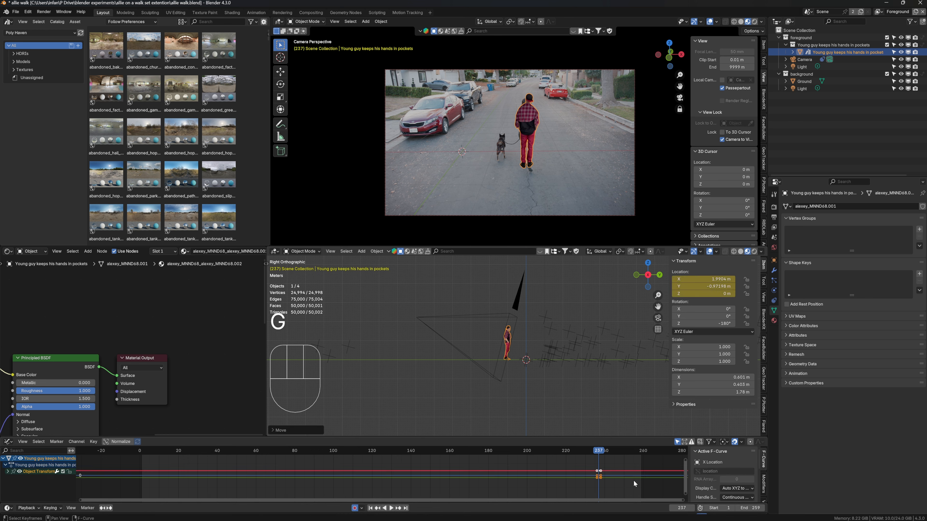
# At frame 162, move the man back along Y to about -4.97 m to match the woman's position
pyautogui.moveTo(599, 462); pyautogui.dragTo(453, 469)
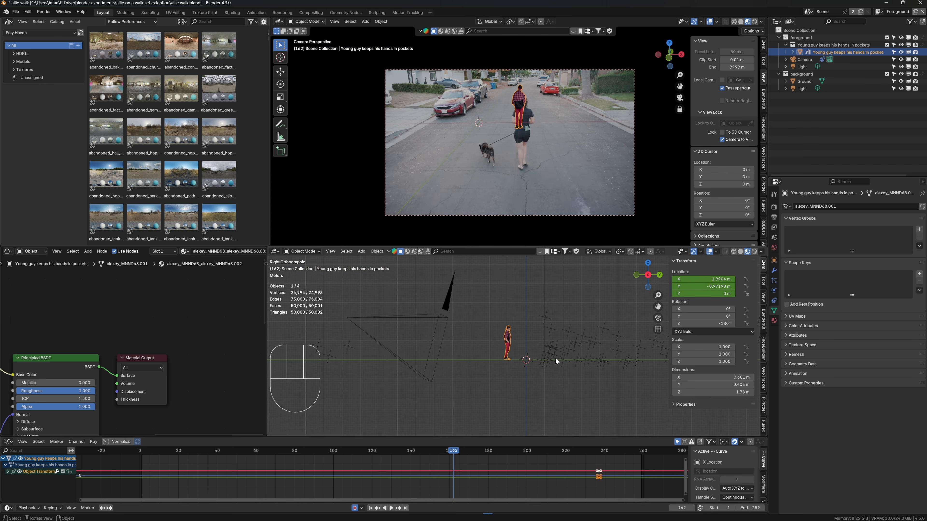
pyautogui.press('g')
pyautogui.press('y')
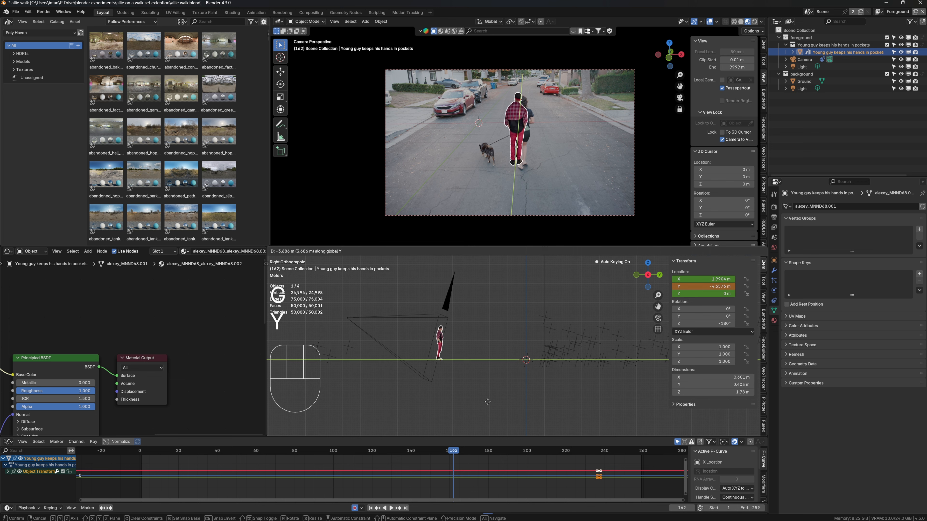
pyautogui.click(481, 408)
# At frame 106, move the man back along Y to about -8.13 m, level with the woman
pyautogui.moveTo(428, 451); pyautogui.dragTo(364, 464)
pyautogui.click(345, 467)
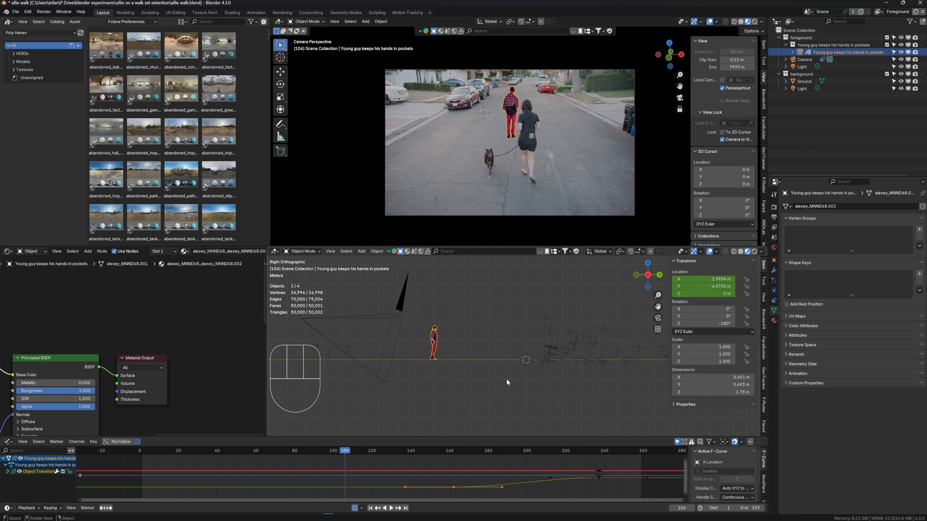
pyautogui.press('g')
pyautogui.press('y')
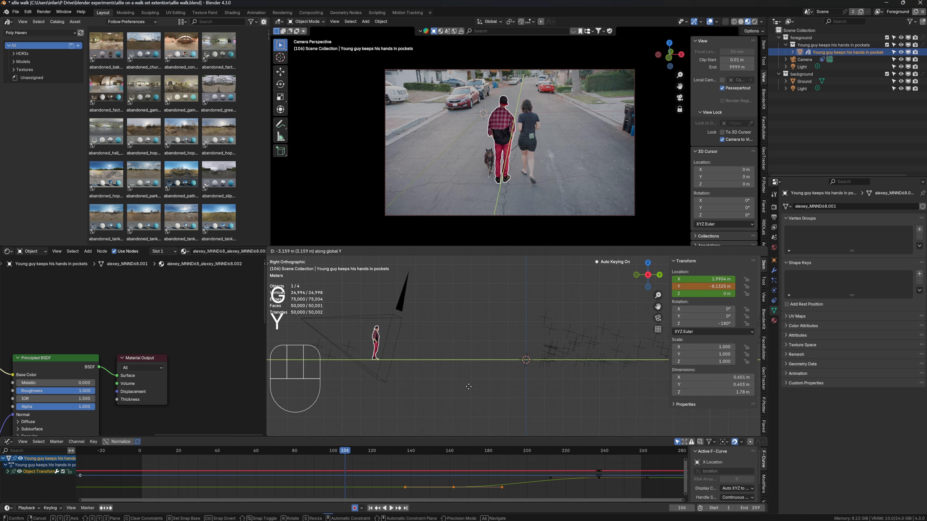
pyautogui.click(469, 386)
# At frame 2, move the man further back along Y to match the woman's starting position
pyautogui.scroll(-2, 453, 390)
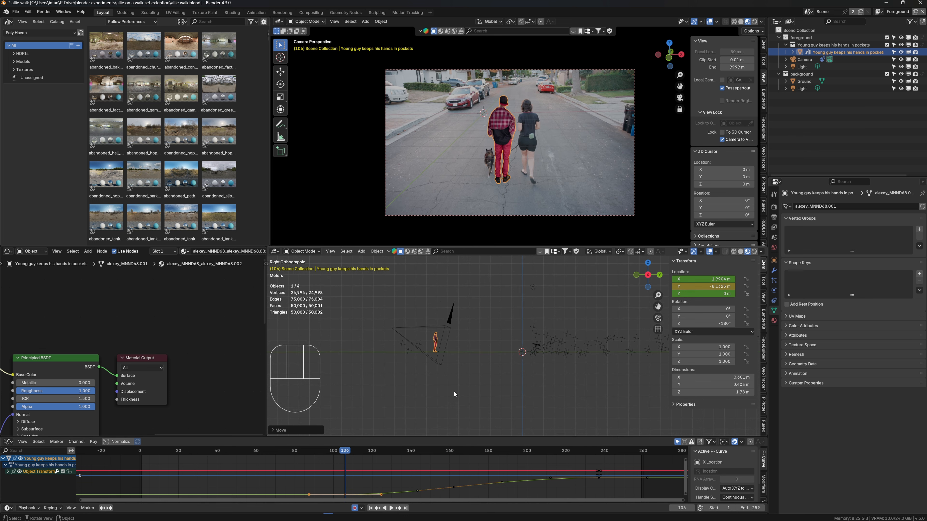
pyautogui.scroll(-4, 318, 456)
pyautogui.moveTo(229, 451); pyautogui.dragTo(208, 459)
pyautogui.press('space')
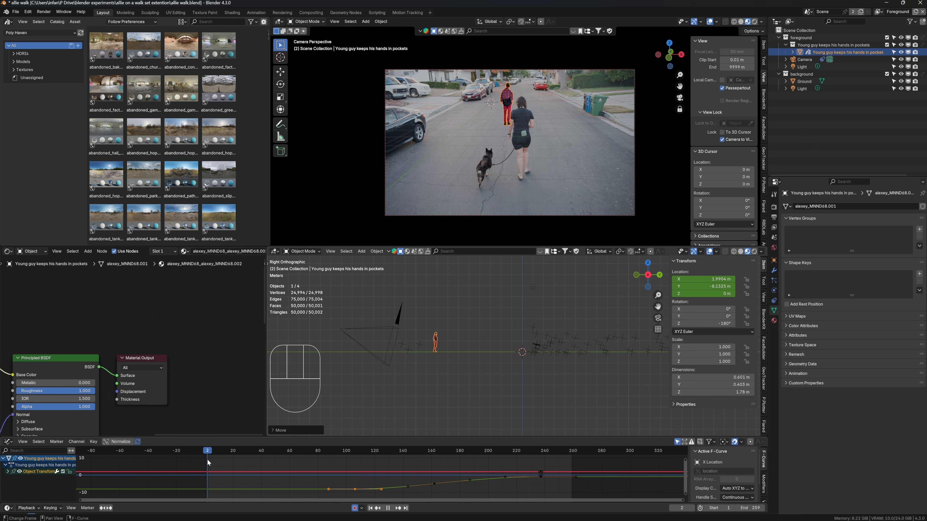
pyautogui.press('space')
pyautogui.press('g')
pyautogui.press('y')
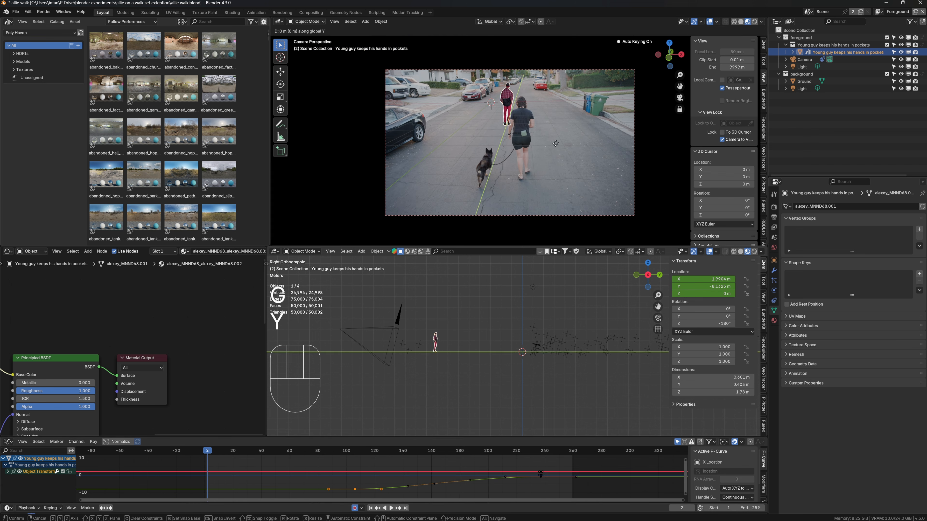
pyautogui.click(499, 177)
# Play through to the final frame, 259, and move the man forward along Y to about 0.19 m
pyautogui.press('space')
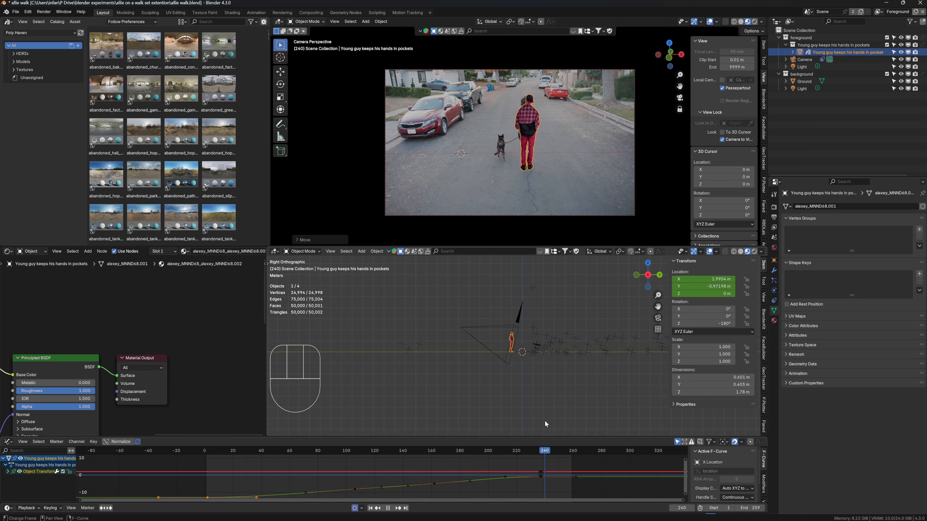
pyautogui.moveTo(582, 417); pyautogui.dragTo(572, 424)
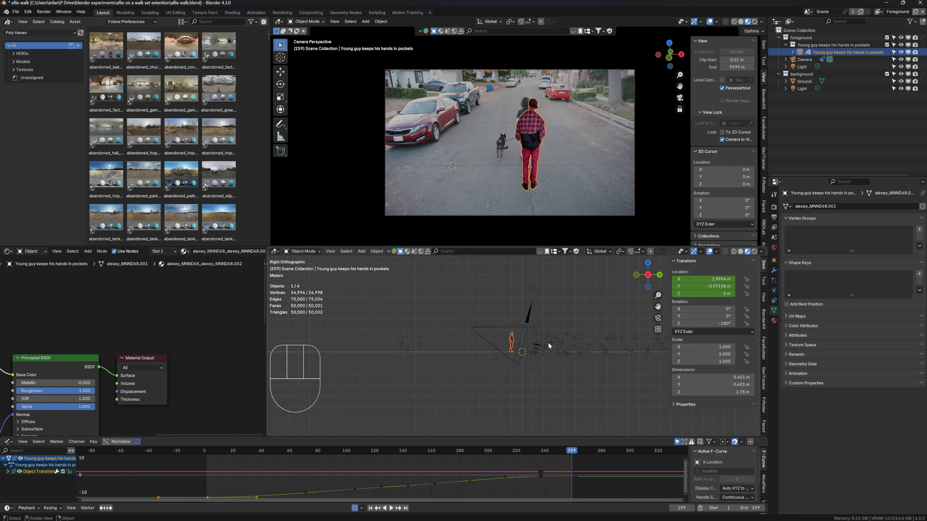
pyautogui.press('g')
pyautogui.press('y')
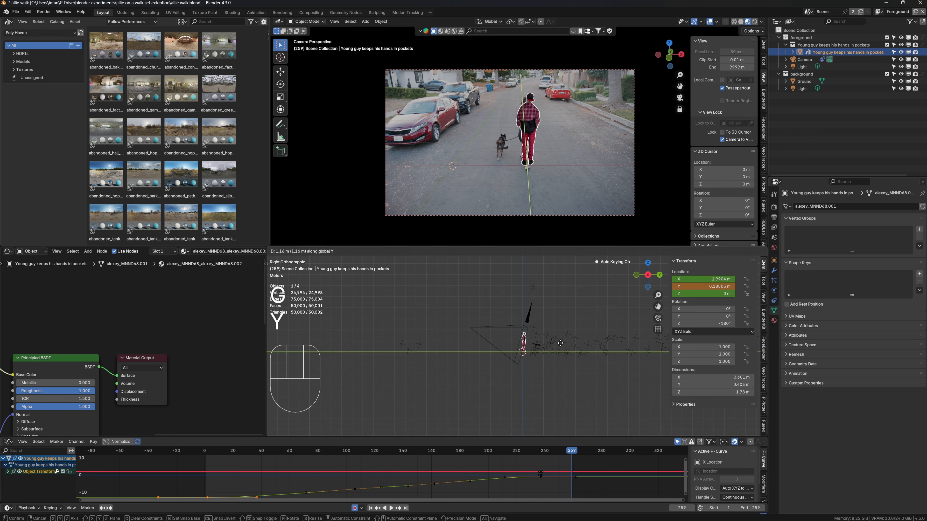
pyautogui.click(560, 342)
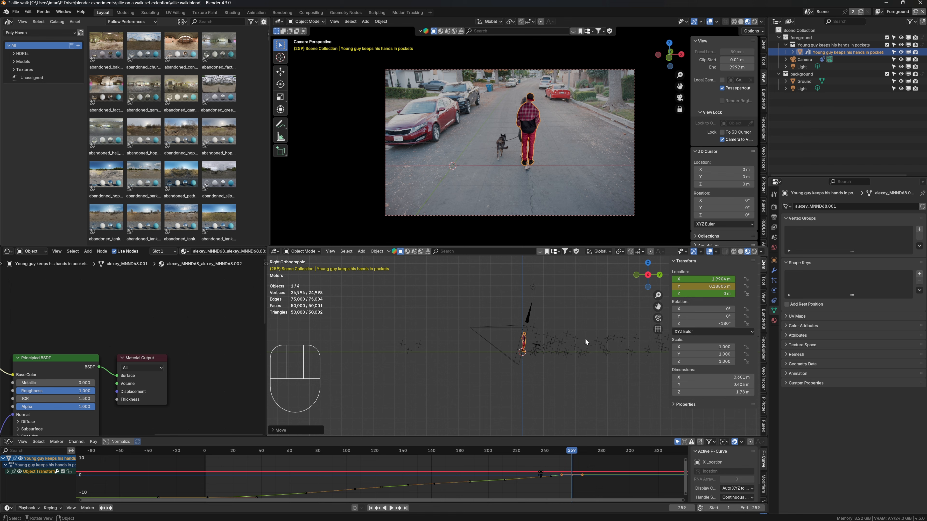
# Scrub and play the animation to review how the man follows the woman, stopping at frame 161
pyautogui.moveTo(491, 466); pyautogui.dragTo(381, 488)
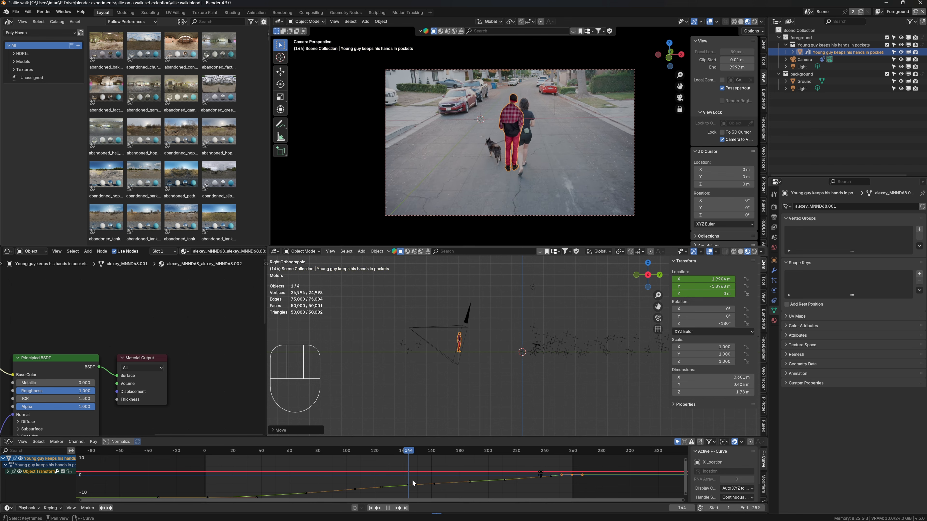
pyautogui.press('space')
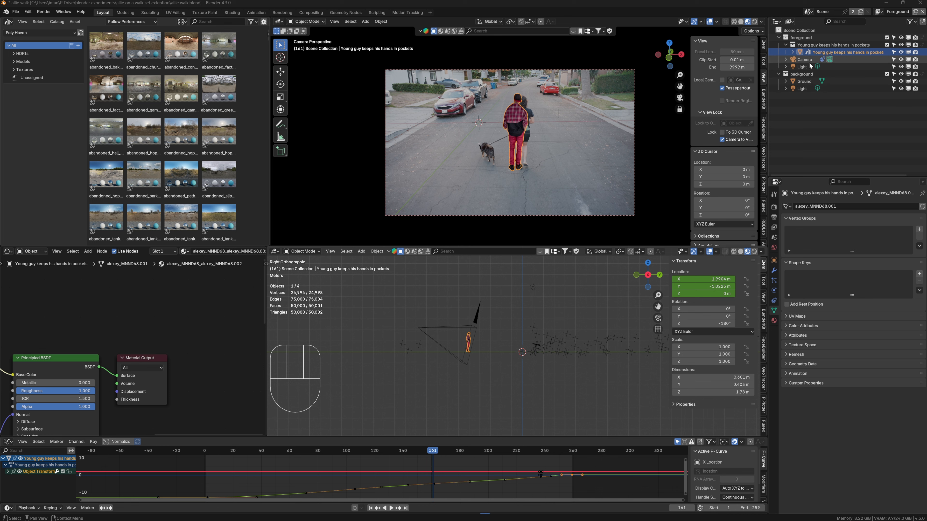
# Delete the lights from both the foreground and background collections
pyautogui.click(804, 76)
pyautogui.click(803, 39)
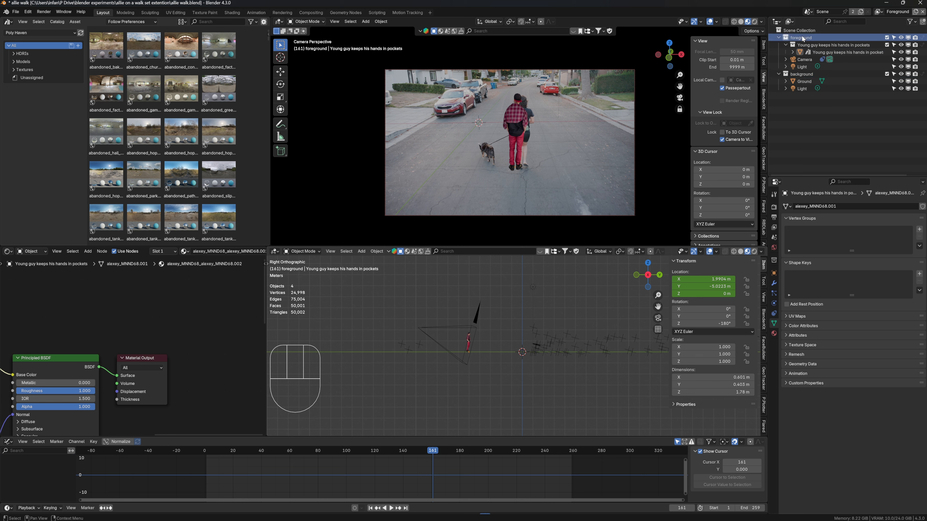
pyautogui.click(804, 75)
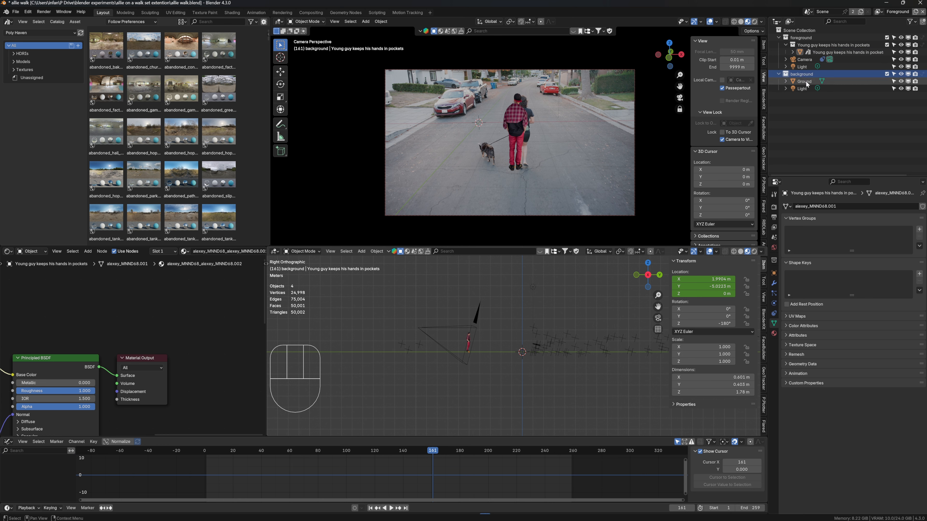
pyautogui.click(805, 81)
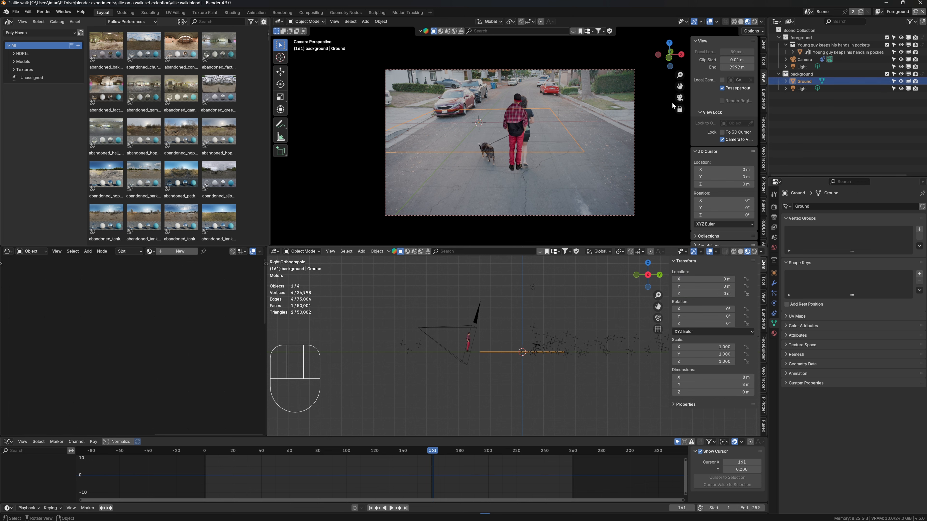
pyautogui.click(800, 89)
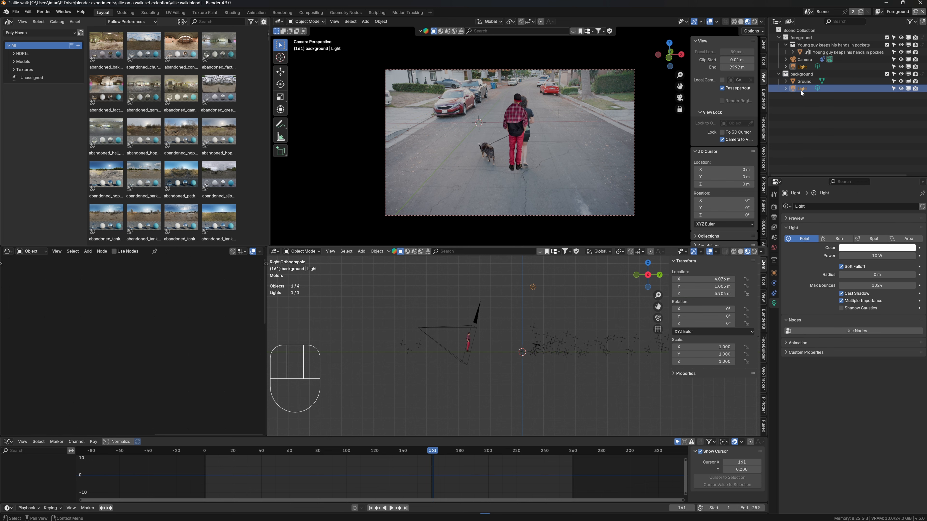
pyautogui.press('x')
# Move the Ground plane into the foreground collection and delete the emptied background collection
pyautogui.click(806, 67)
pyautogui.moveTo(808, 74); pyautogui.dragTo(804, 34)
pyautogui.click(802, 74)
pyautogui.press('x')
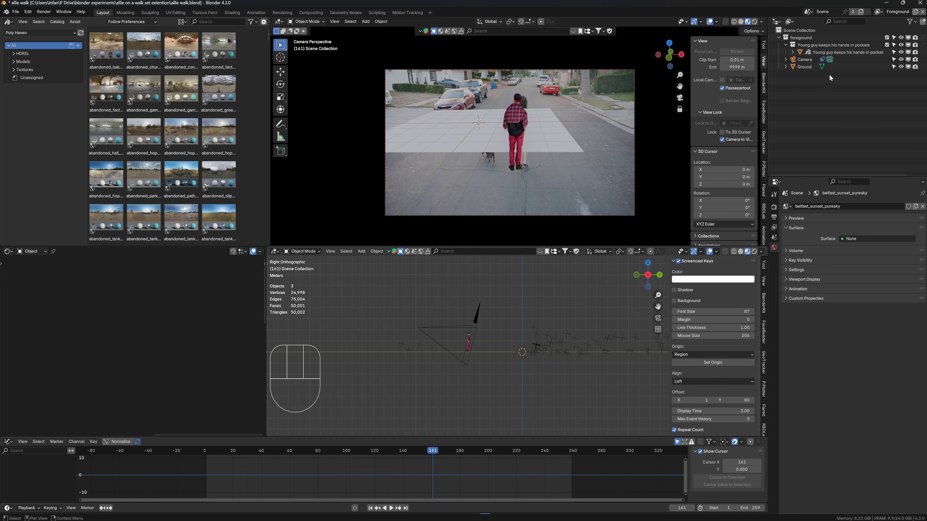
# Try moving the Ground plane freely away from the street surface, play the animation to see how it slides, and undo the move
pyautogui.click(543, 147)
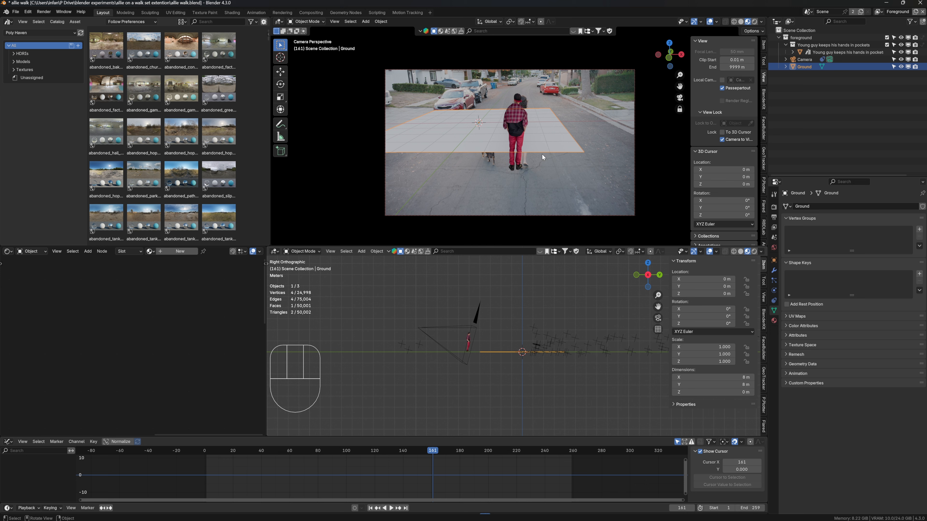
pyautogui.press('g')
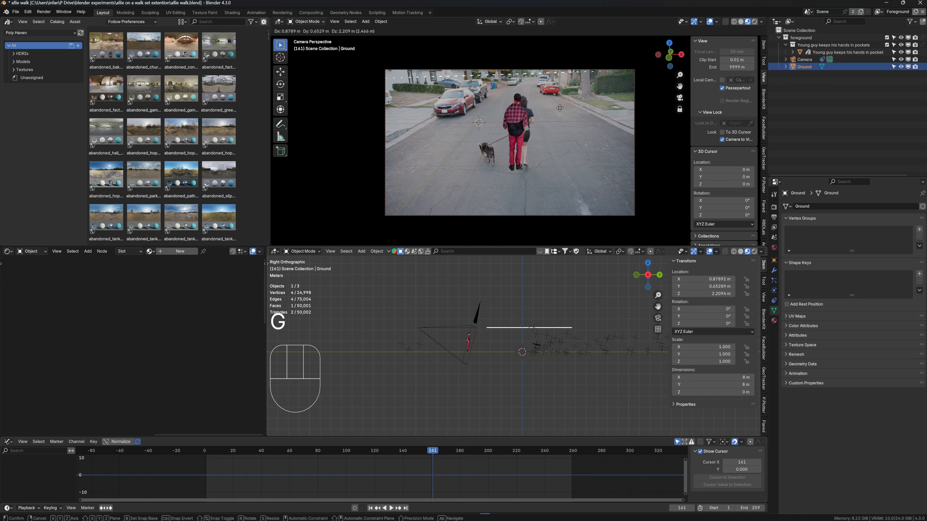
pyautogui.rightClick(565, 136)
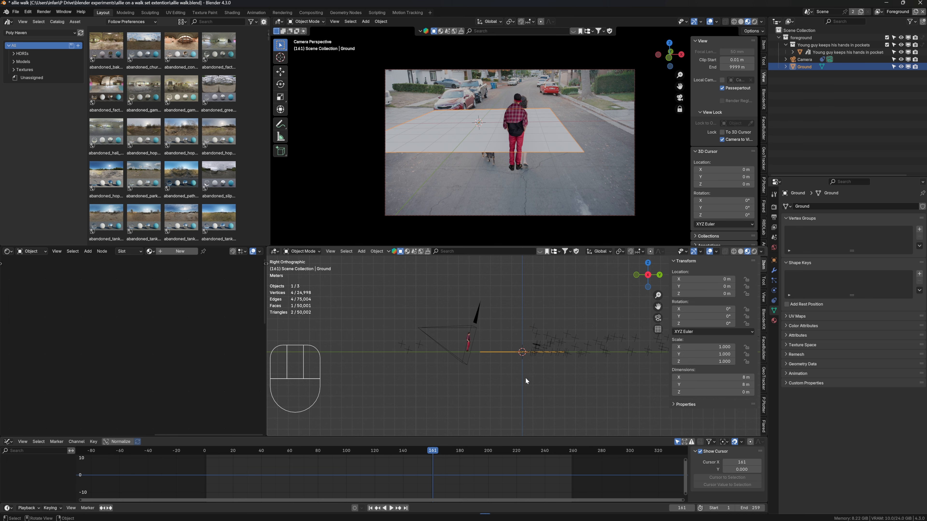
pyautogui.press('g')
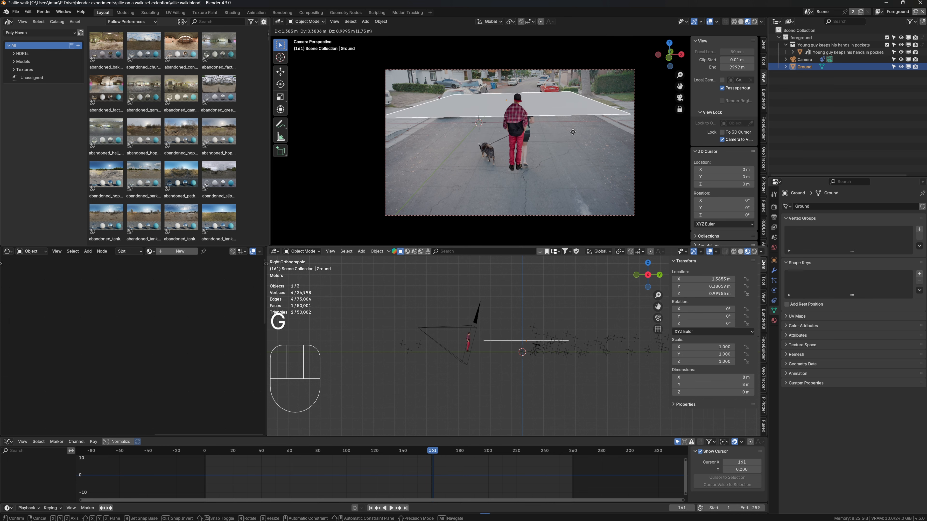
pyautogui.click(572, 134)
pyautogui.press('space')
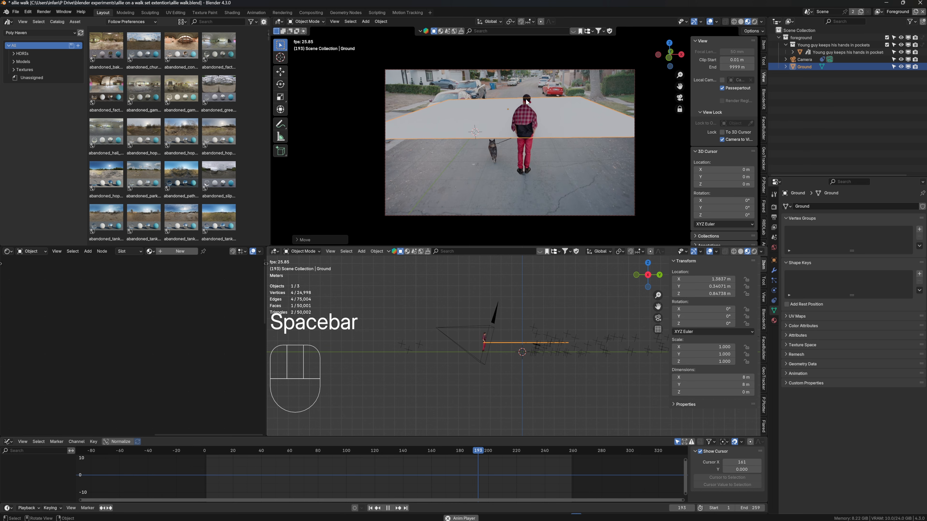
pyautogui.press('space')
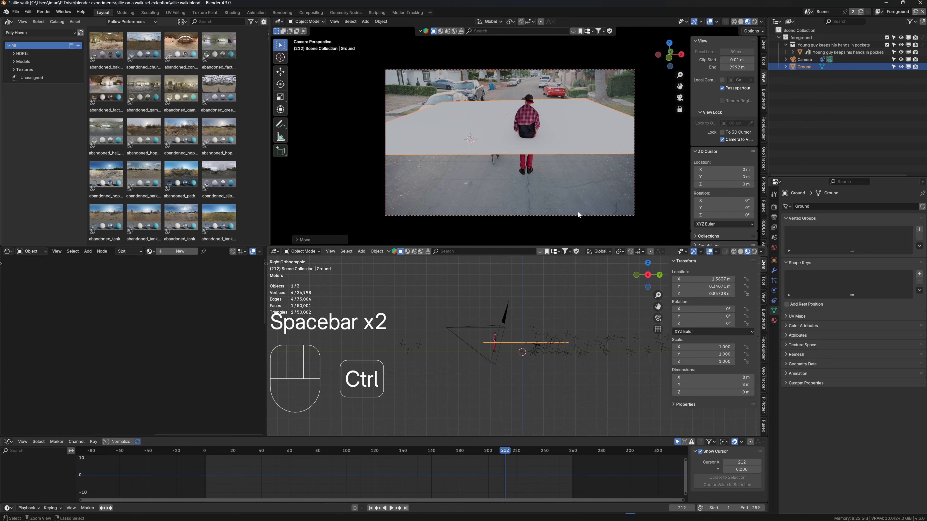
pyautogui.hotkey('ctrl', 'z')
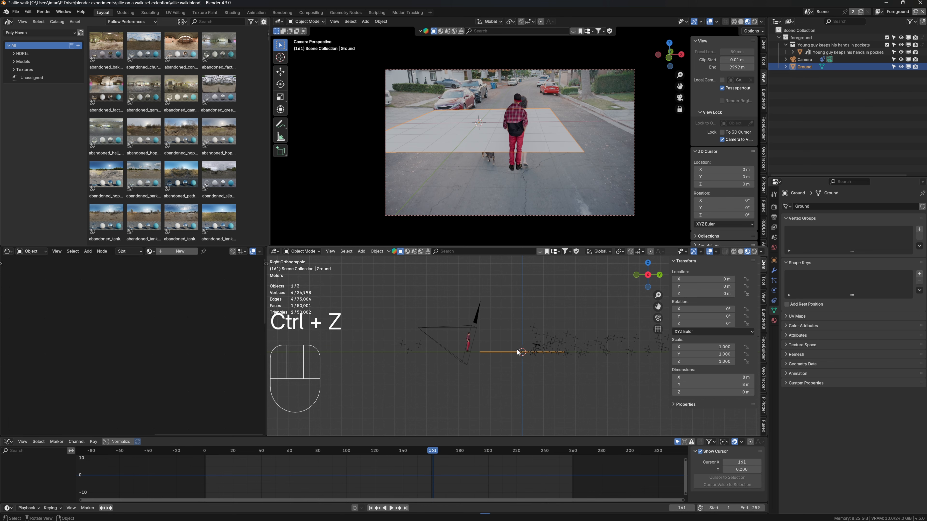
# Move the Ground plane along X to about 1.66 m so it sits over the street
pyautogui.press('g')
pyautogui.press('x')
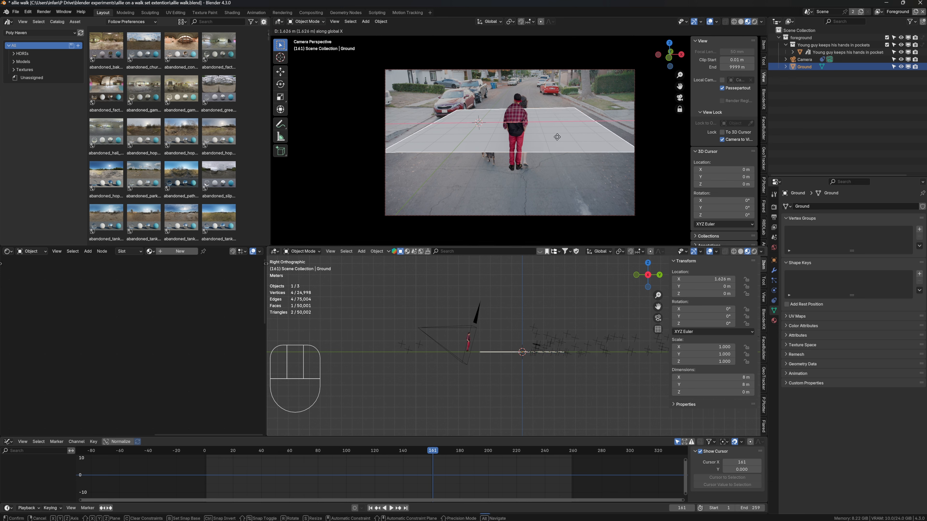
pyautogui.click(573, 156)
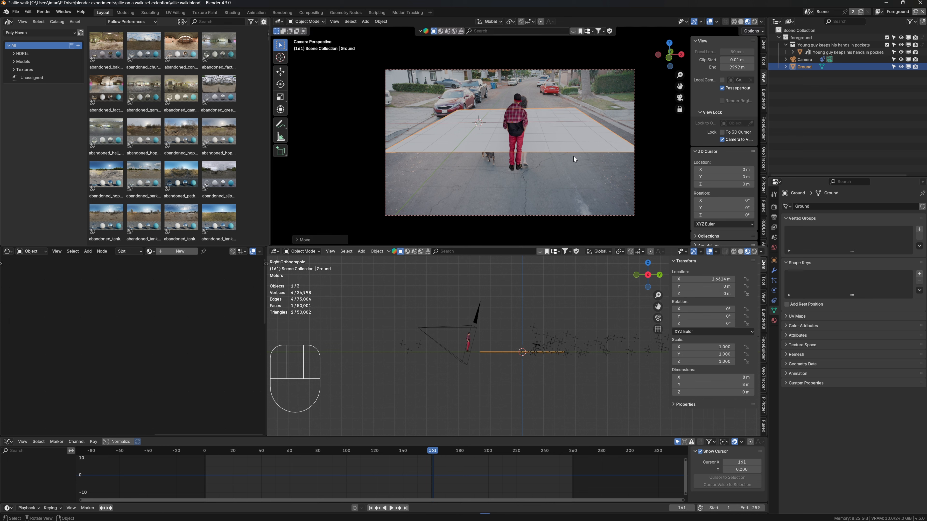
# Scale the Ground plane to about 3.75 m along X and about 67.7 m along Y to cover the walking path
pyautogui.press('s')
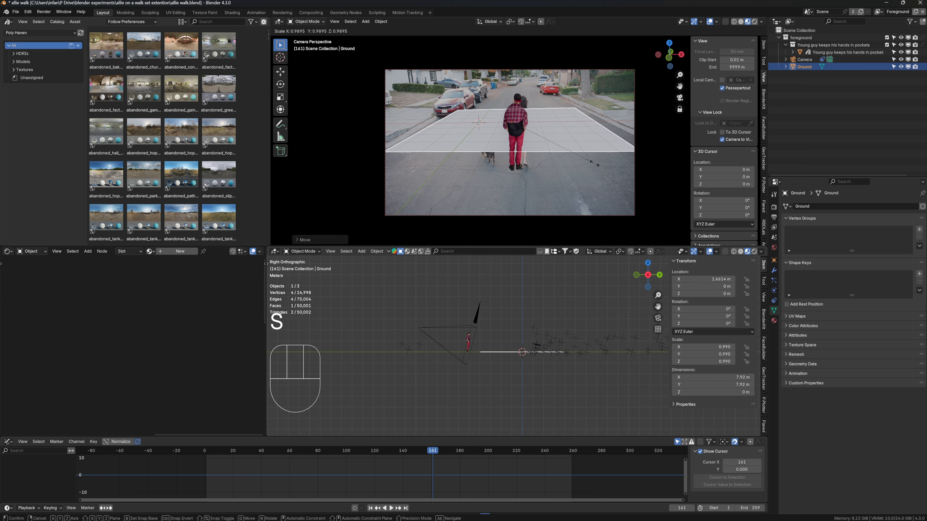
pyautogui.press('x')
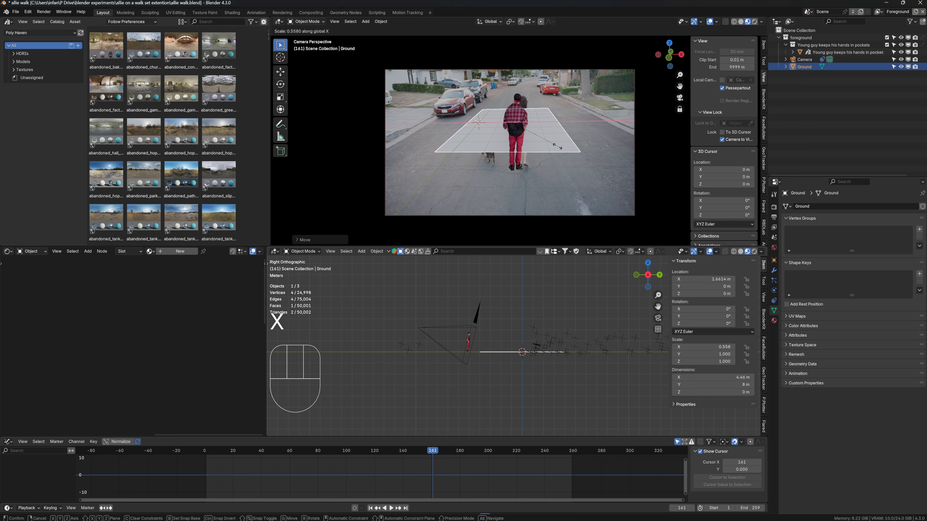
pyautogui.click(549, 145)
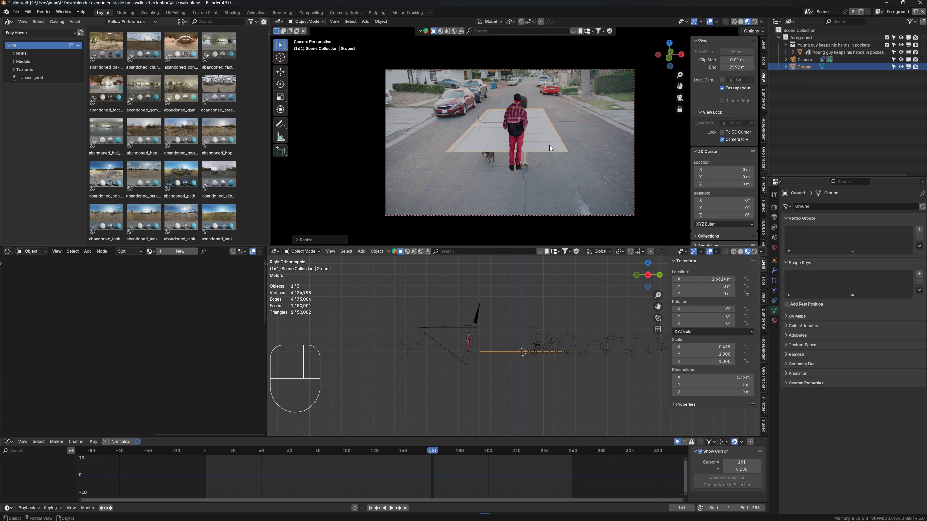
pyautogui.press('s')
pyautogui.press('y')
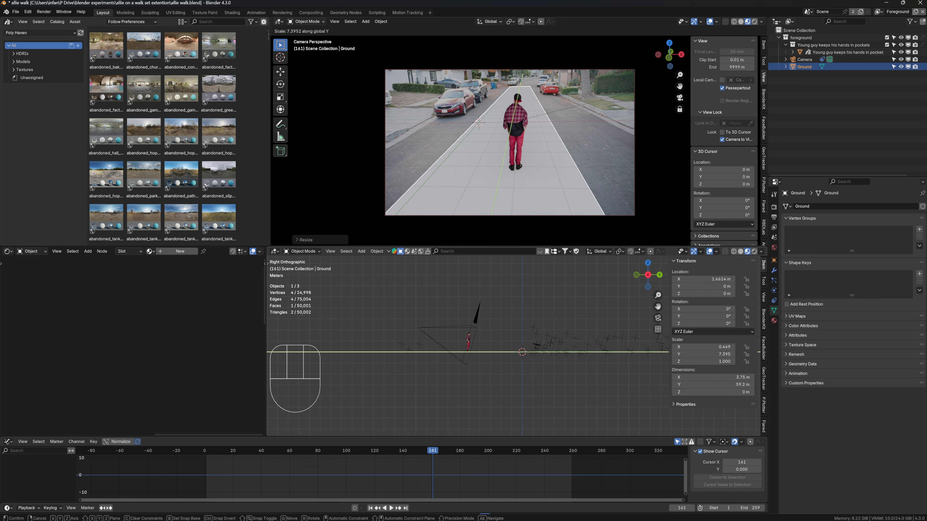
pyautogui.click(380, 45)
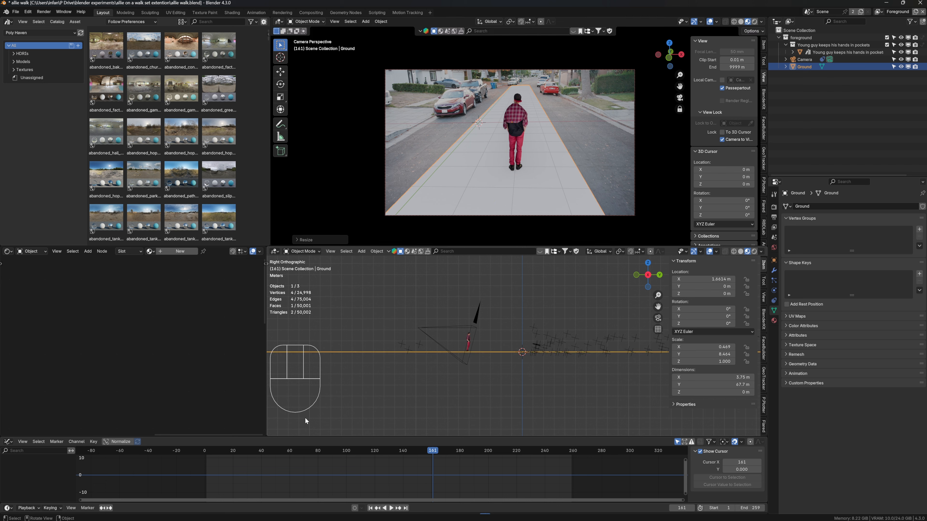
# Play the animation from frame 0 to check how the Ground plane tracks with the street, stopping at frame 71
pyautogui.click(205, 453)
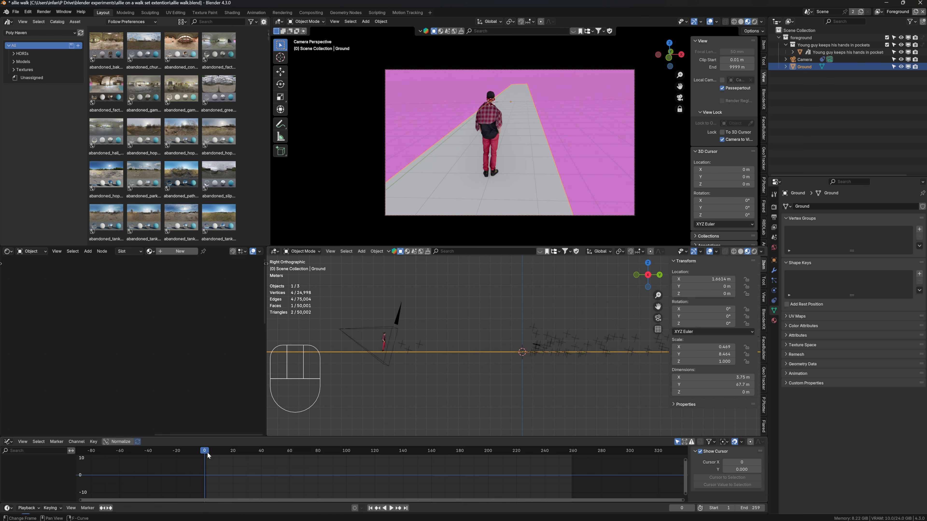
pyautogui.press('space')
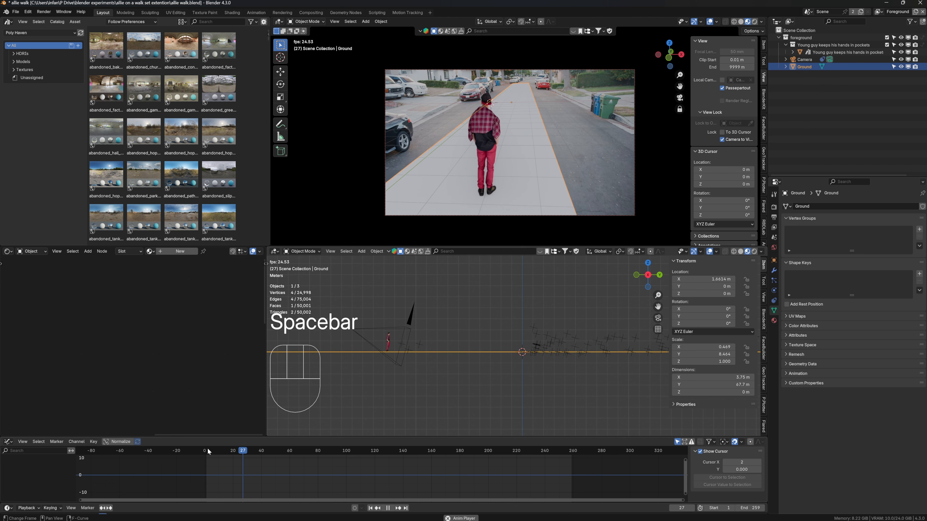
pyautogui.press('space')
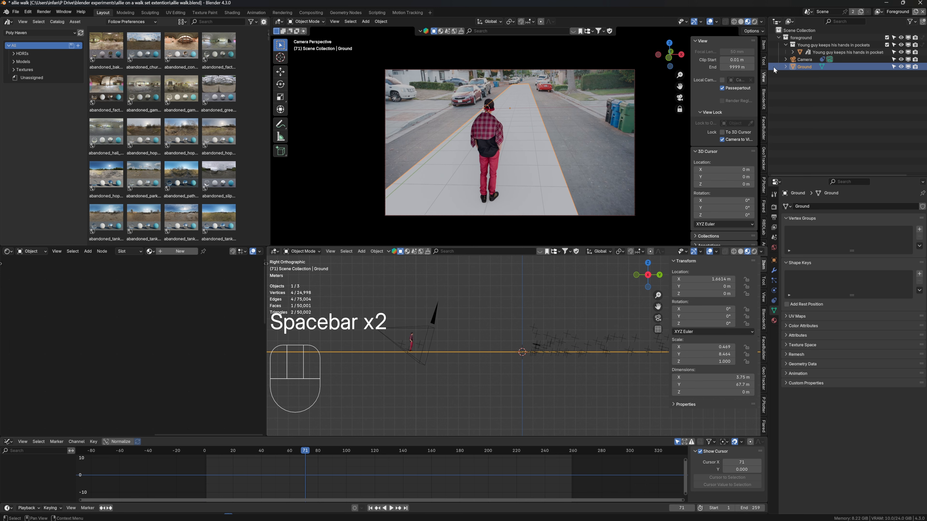
# Hide the man in the viewport and toggle the Ground plane's visibility during playback to compare it with the footage
pyautogui.click(901, 51)
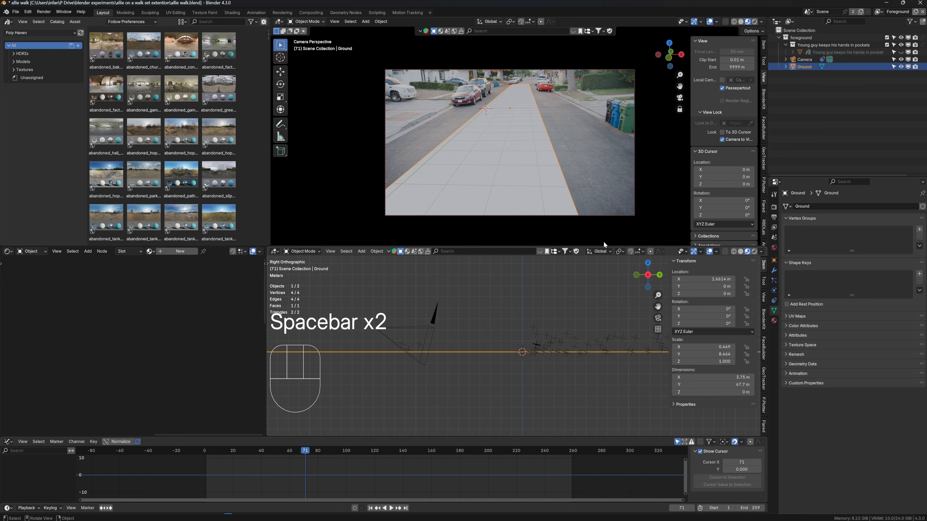
pyautogui.press('space')
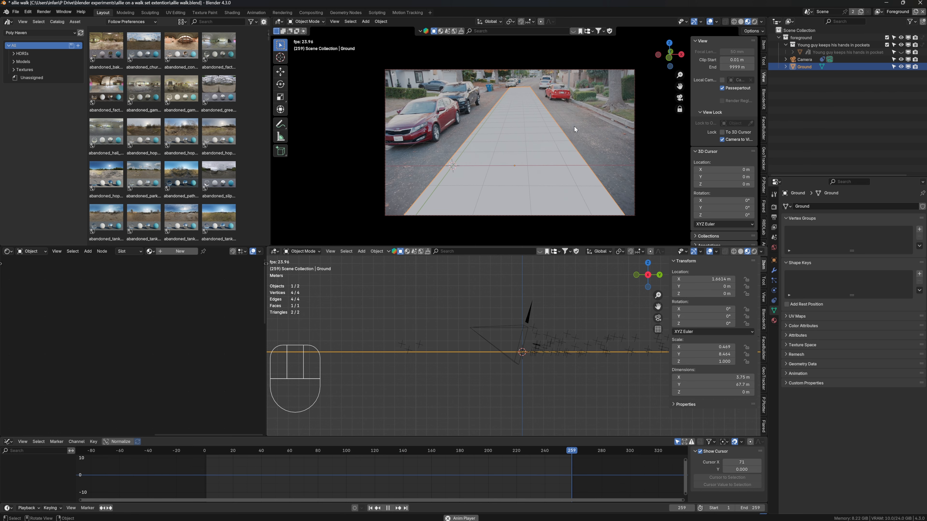
pyautogui.click(900, 67)
pyautogui.click(901, 67)
pyautogui.click(901, 67)
pyautogui.click(901, 67)
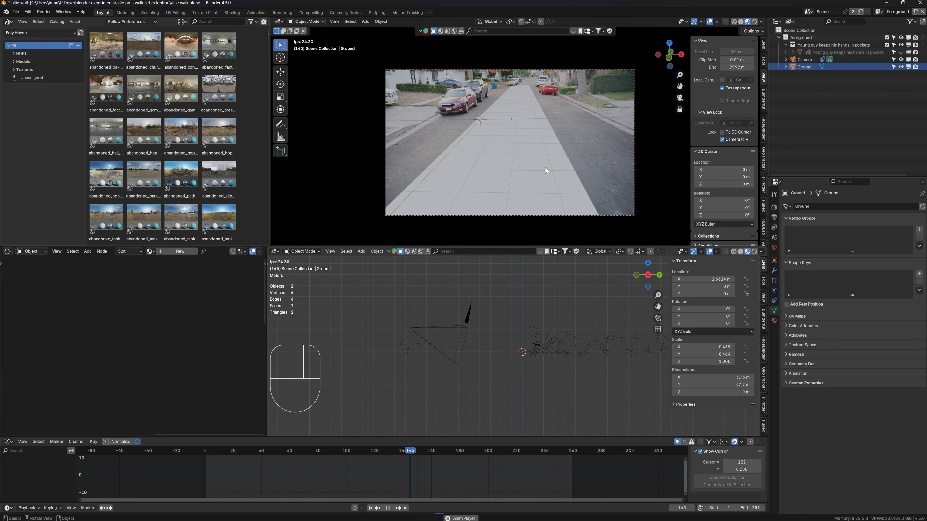
pyautogui.press('space')
# Create a new material for the Ground plane in the Shader Editor
pyautogui.click(540, 123)
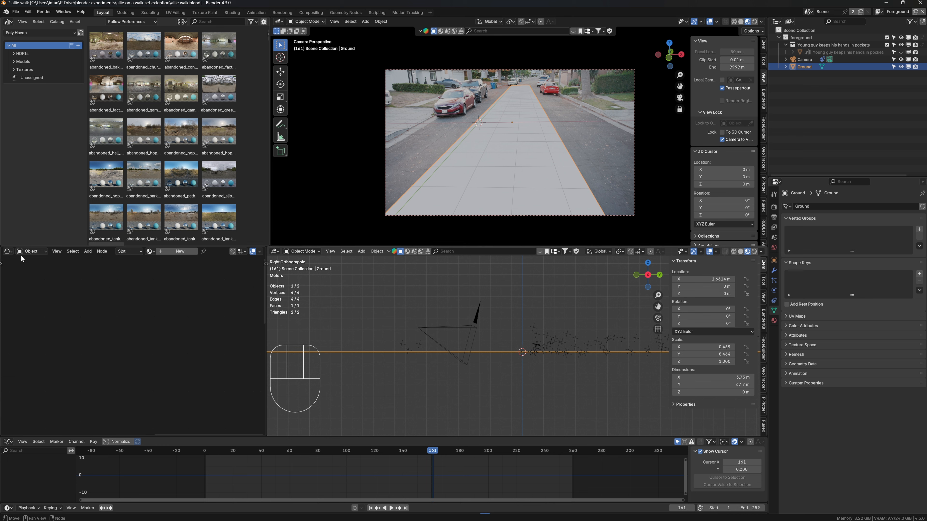
pyautogui.click(8, 253)
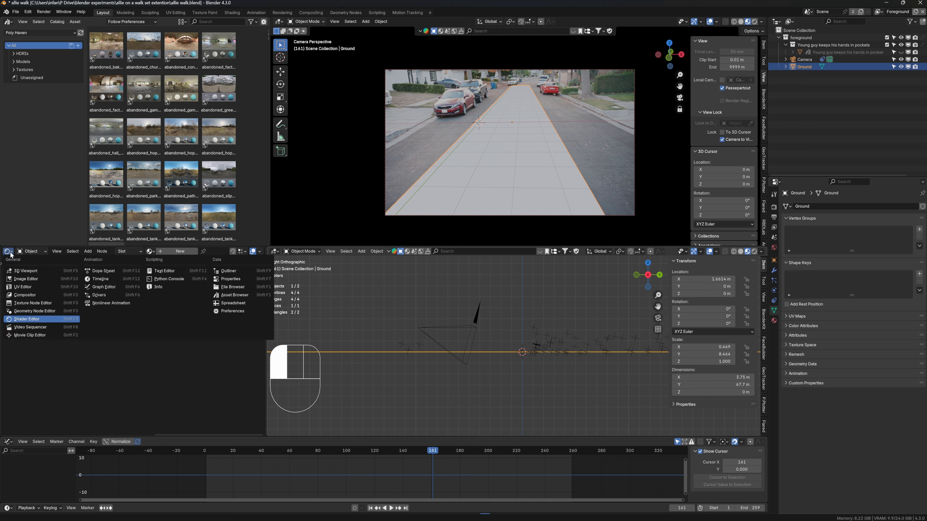
pyautogui.rightClick(266, 363)
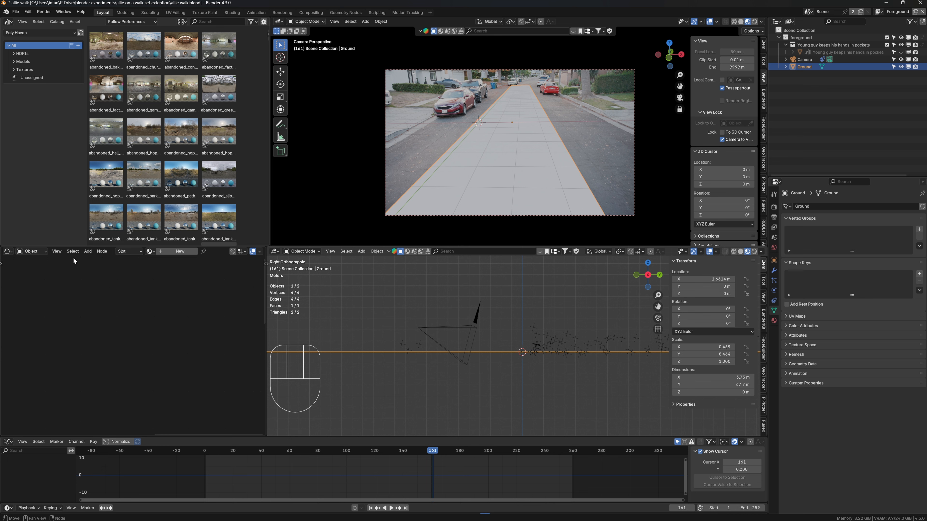
pyautogui.click(8, 252)
pyautogui.click(43, 318)
pyautogui.click(184, 252)
pyautogui.press('Home')
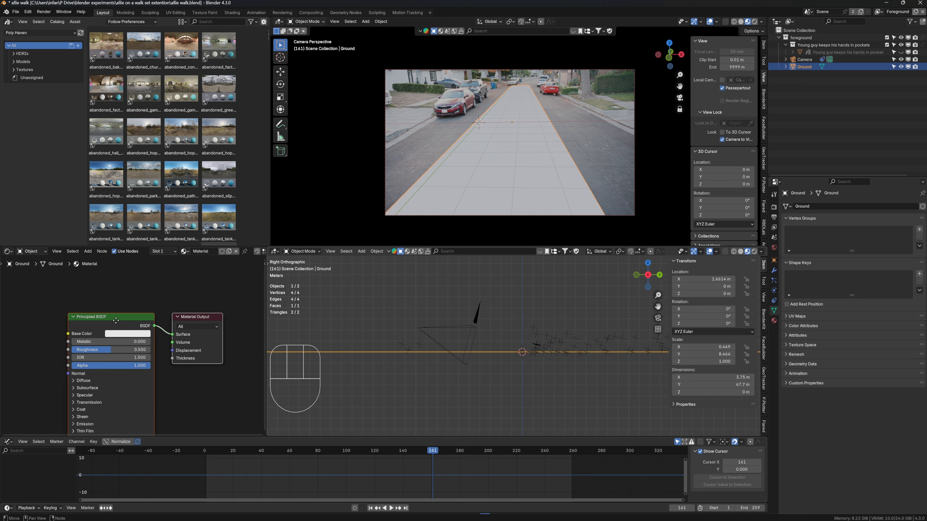
pyautogui.moveTo(104, 319); pyautogui.dragTo(123, 317, button='middle')
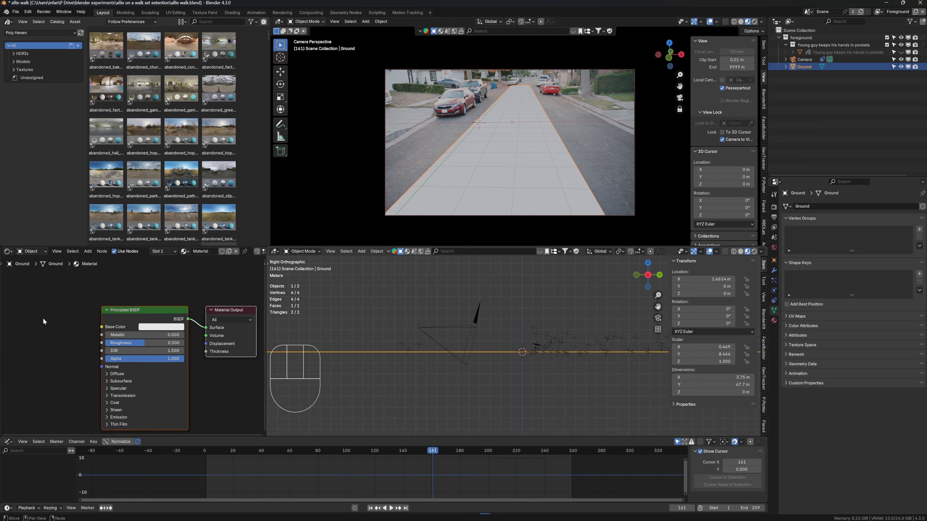
# Add an Image Texture node to the Ground material and connect its Color output to the Principled BSDF's Base Color
pyautogui.click(57, 310)
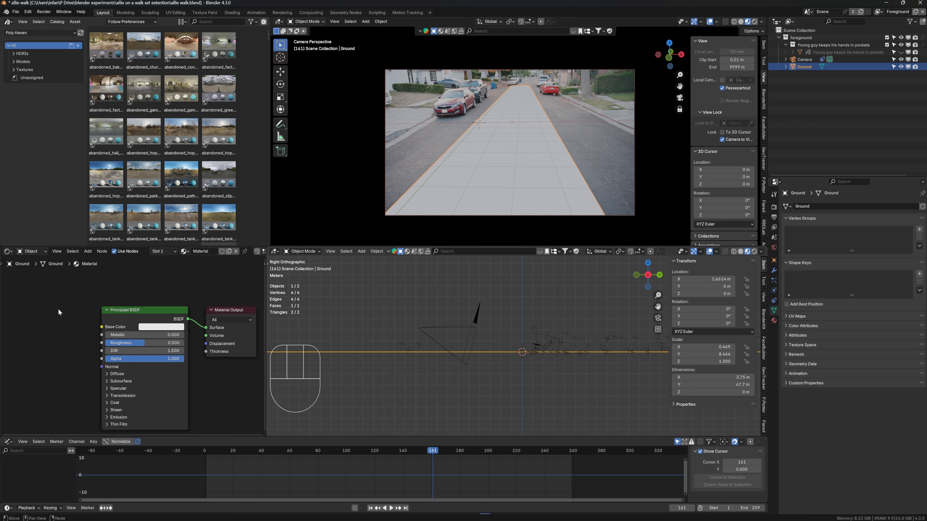
pyautogui.press('shift')
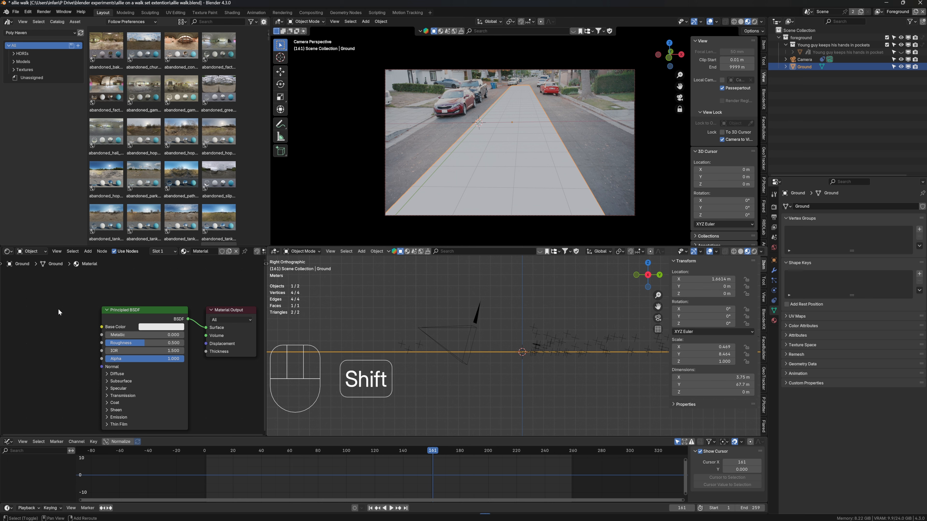
pyautogui.hotkey('shift', 'a')
pyautogui.write('im')
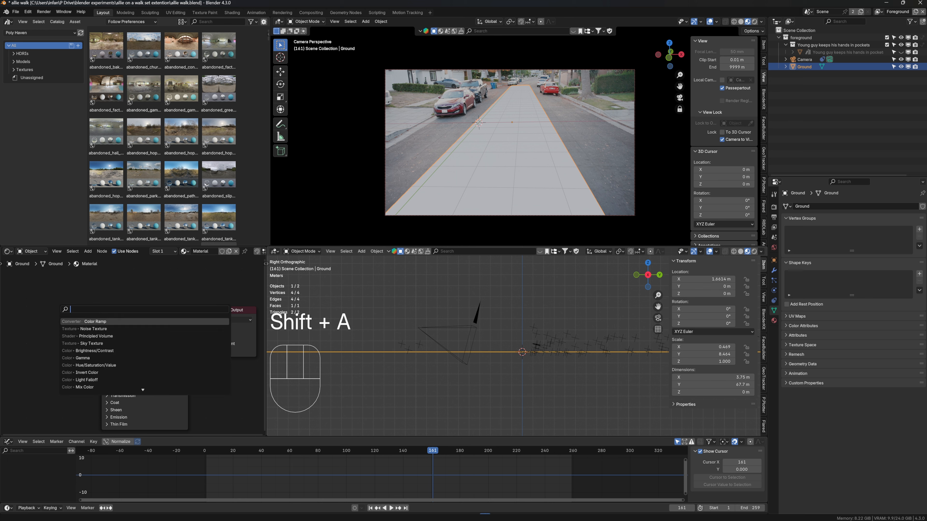
pyautogui.write('ag')
pyautogui.press('Return')
pyautogui.click(30, 318)
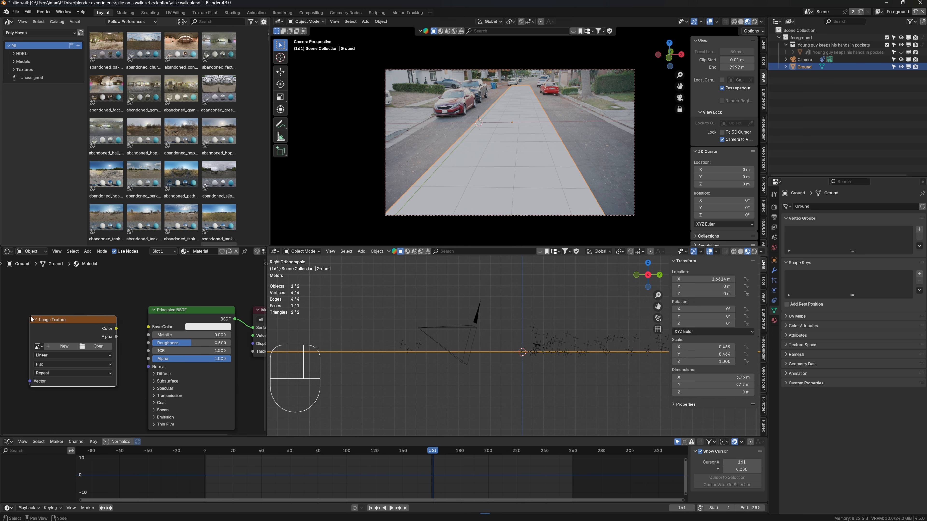
pyautogui.moveTo(116, 329); pyautogui.dragTo(148, 327)
# Load allie video.mov into the Ground material's Image Texture node
pyautogui.click(97, 346)
pyautogui.click(339, 201)
pyautogui.doubleClick(338, 201)
pyautogui.moveTo(75, 341); pyautogui.dragTo(131, 311, button='middle')
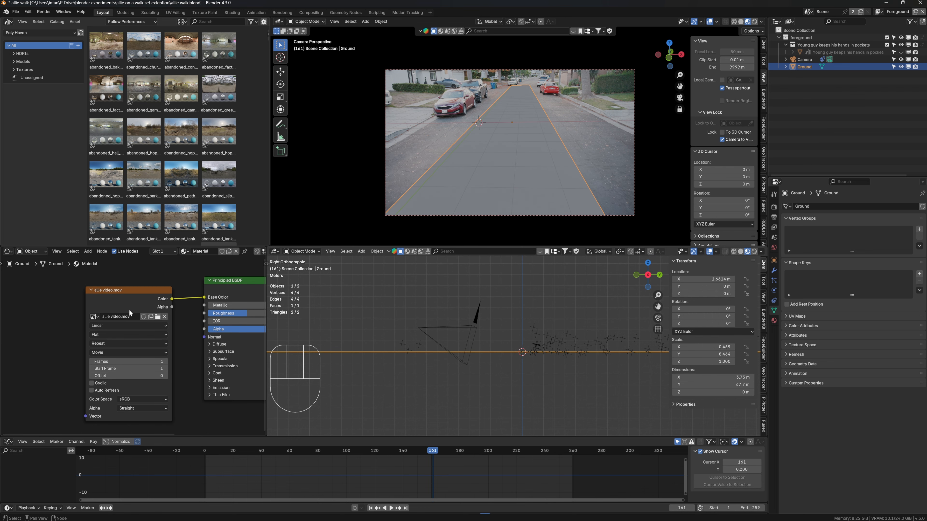
# Add Mapping and Texture Coordinate nodes to the allie video.mov texture node with the Node Wrangler texture setup
pyautogui.click(124, 300)
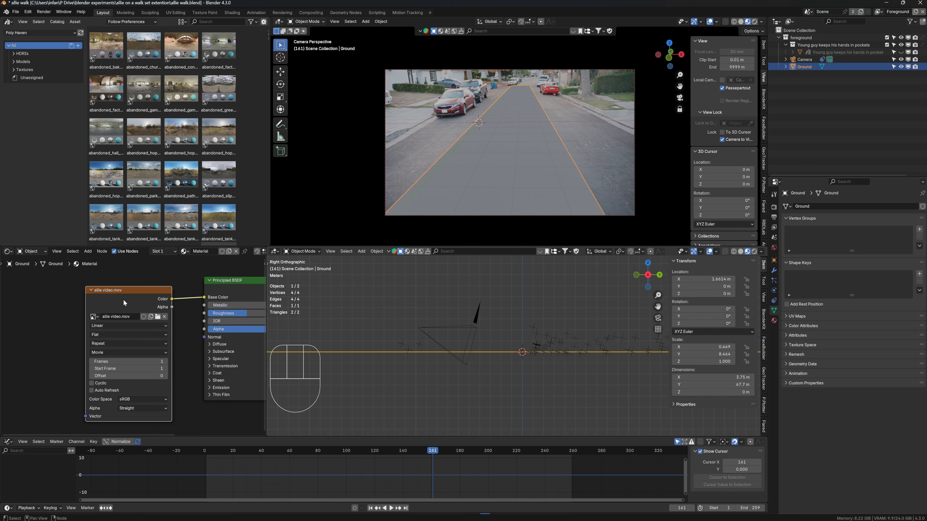
pyautogui.press('ctrl')
pyautogui.hotkey('ctrl', 't')
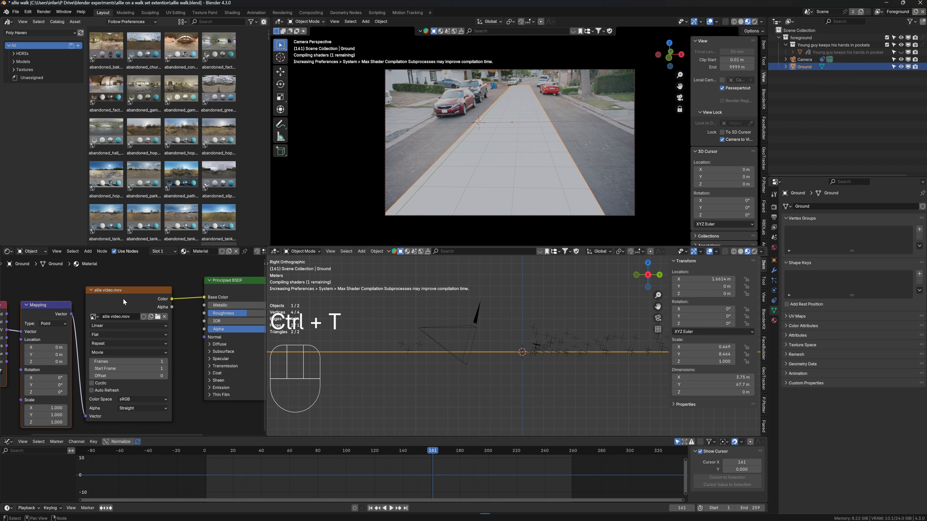
pyautogui.keyDown('ctrl'); pyautogui.scroll(4, 129, 341); pyautogui.keyUp('ctrl')
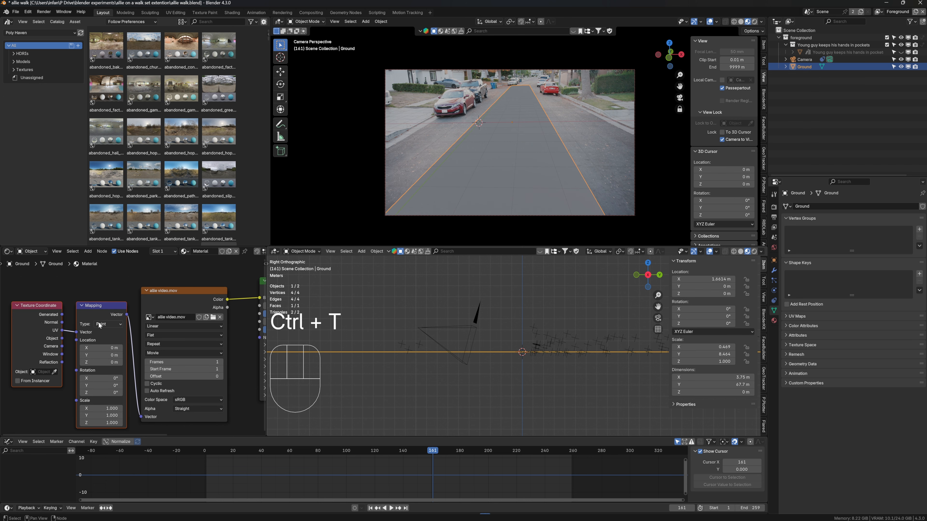
# Look up the Node Wrangler add-on in the Preferences and check that it is enabled
pyautogui.click(28, 12)
pyautogui.click(45, 105)
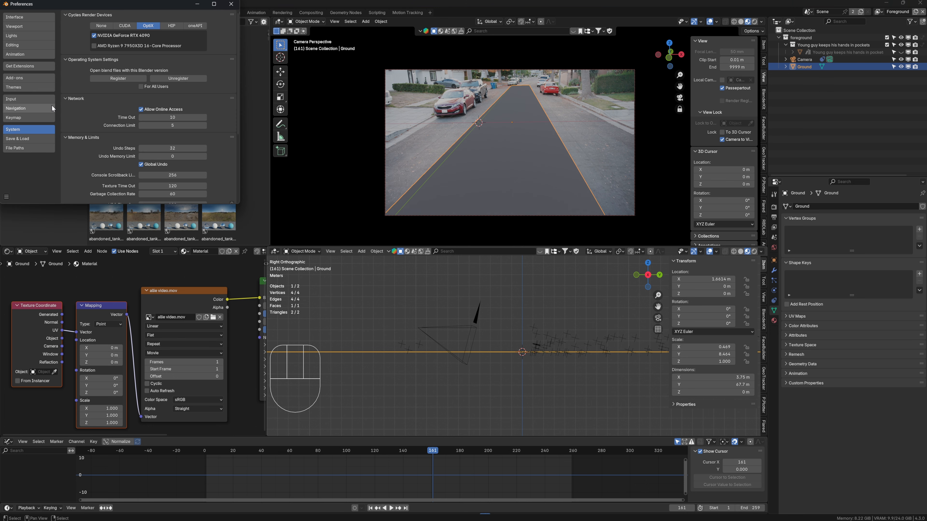
pyautogui.click(21, 78)
pyautogui.click(85, 16)
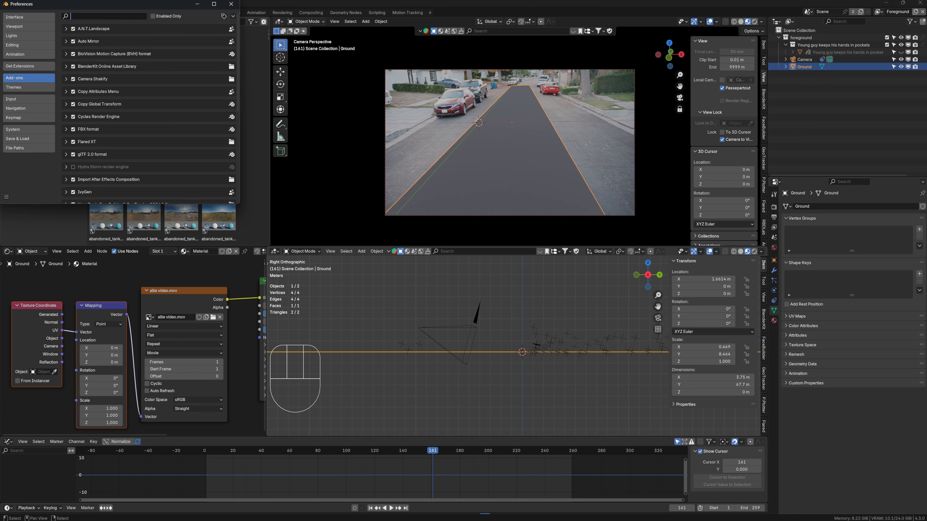
pyautogui.write('node')
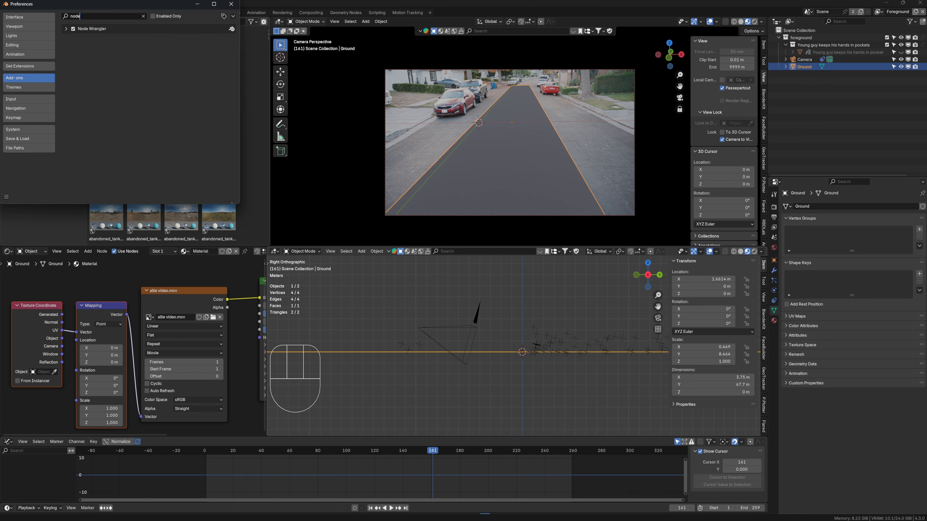
pyautogui.write(' w')
pyautogui.click(7, 196)
pyautogui.click(231, 4)
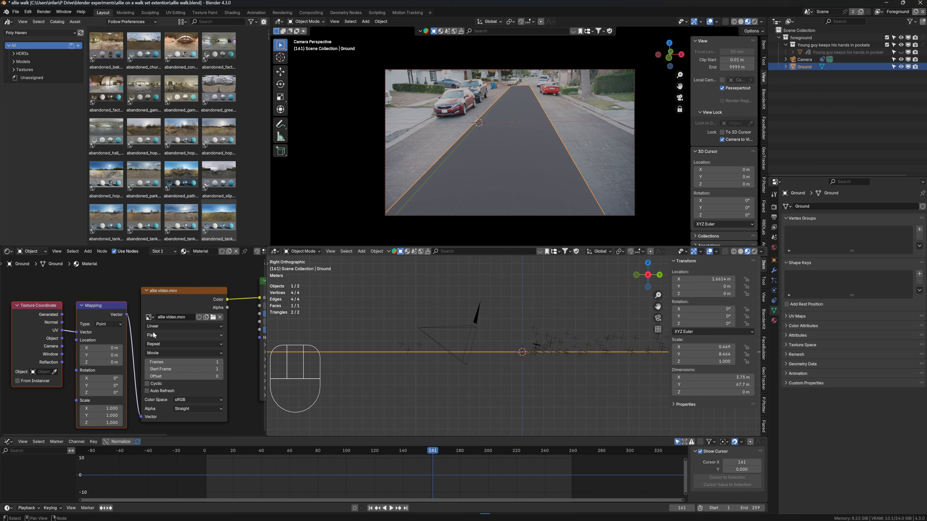
# Reapply the Node Wrangler texture setup to the Ground material's allie video.mov node
pyautogui.click(173, 303)
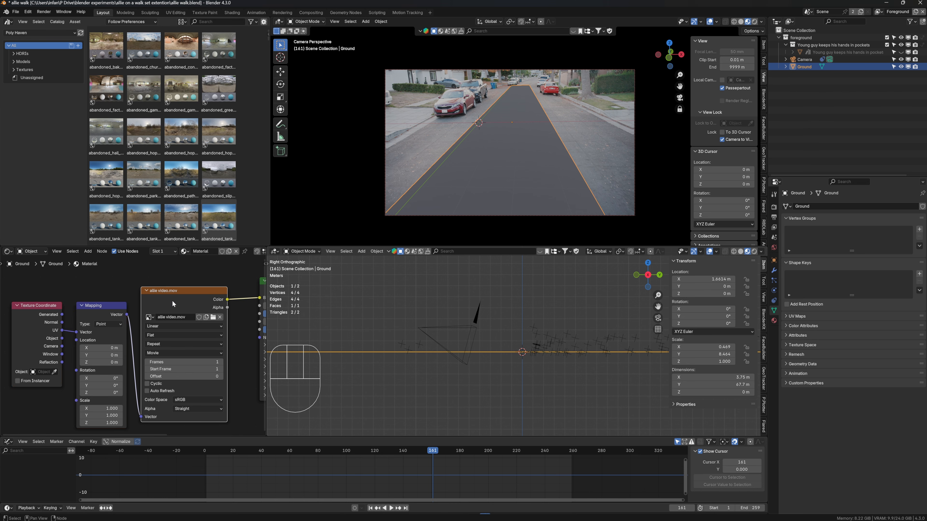
pyautogui.hotkey('ctrl', 't')
pyautogui.scroll(-2, 169, 301)
pyautogui.click(119, 300)
pyautogui.moveTo(119, 298); pyautogui.dragTo(70, 329)
pyautogui.click(117, 320)
pyautogui.scroll(4, 146, 303)
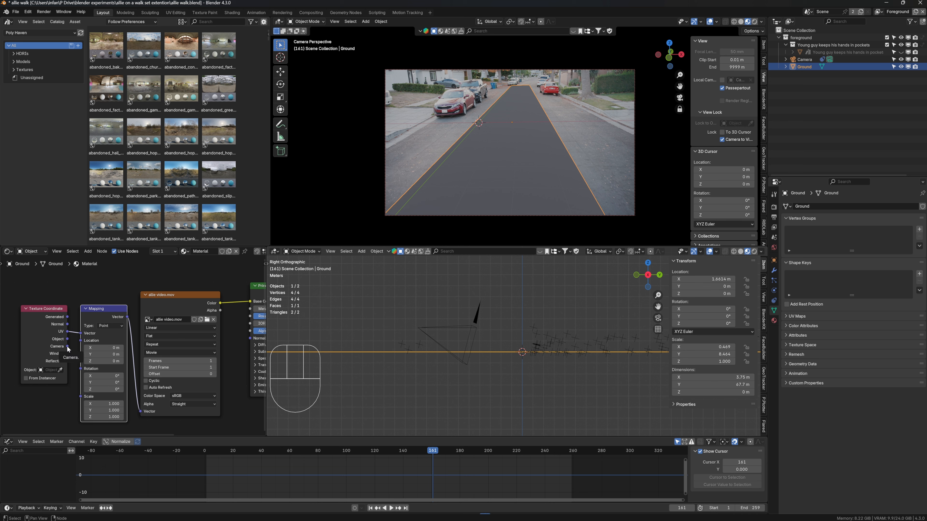
# Try feeding the Texture Coordinate's Window output into the Mapping node's Vector, and undo back past the accidental camera move
pyautogui.moveTo(67, 354); pyautogui.dragTo(80, 333)
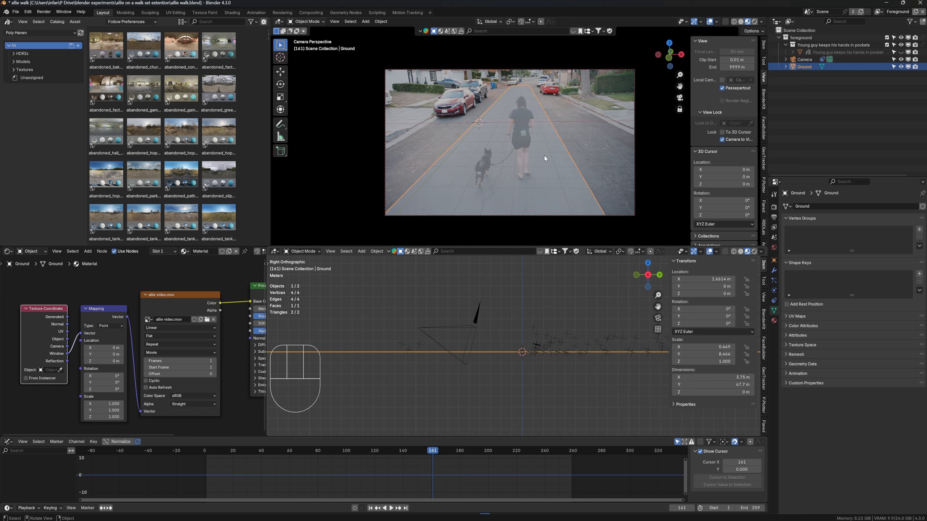
pyautogui.click(562, 223)
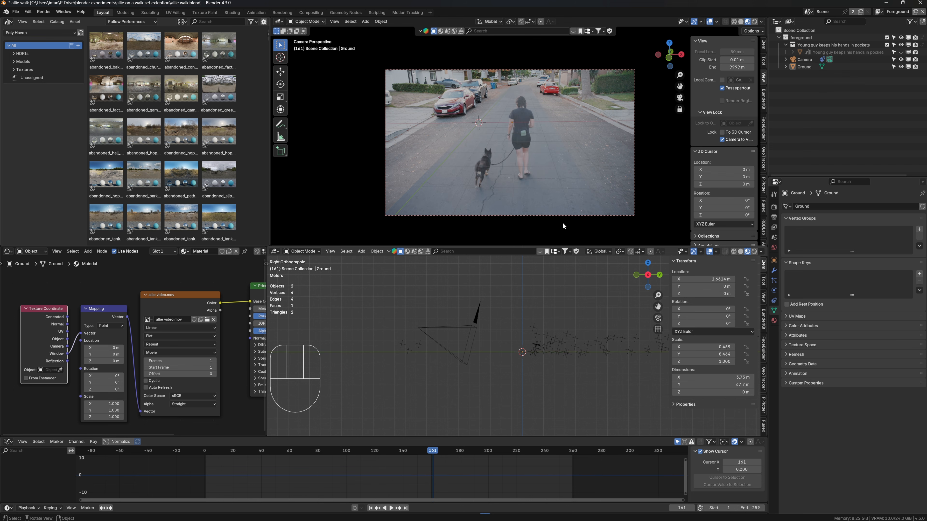
pyautogui.scroll(-3, 439, 189)
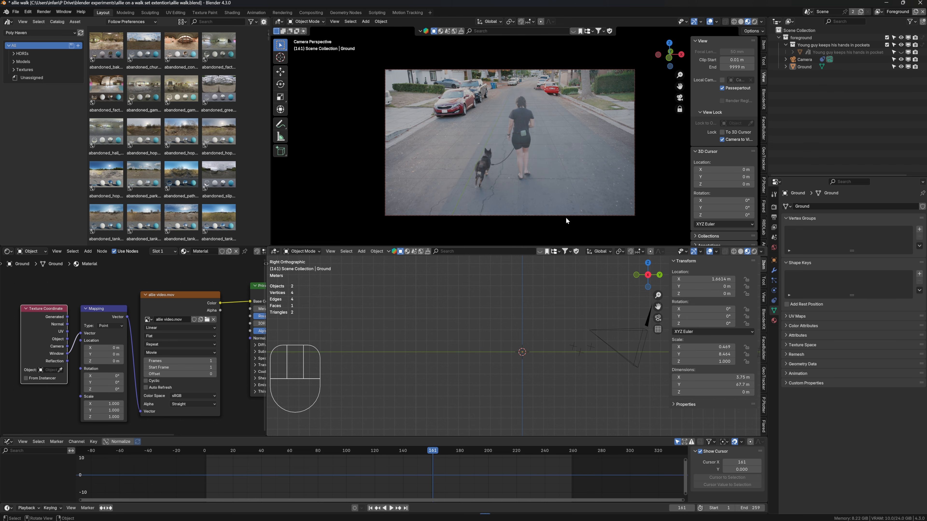
pyautogui.hotkey('ctrl', 'z')
pyautogui.hotkey('ctrl', 'z')
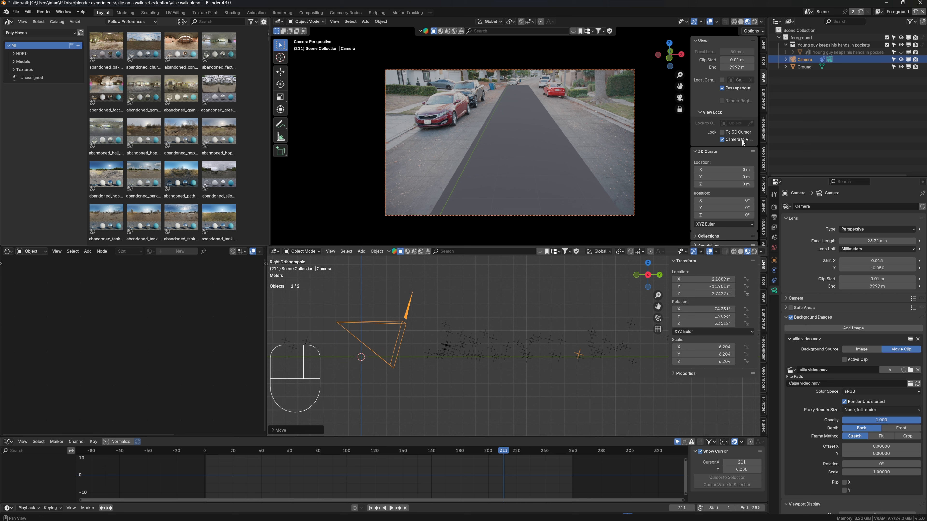
# Turn off locking the camera to the view so the camera view can be zoomed without moving the tracked camera
pyautogui.click(722, 140)
pyautogui.scroll(-3, 548, 141)
pyautogui.scroll(3, 548, 140)
pyautogui.scroll(3, 547, 140)
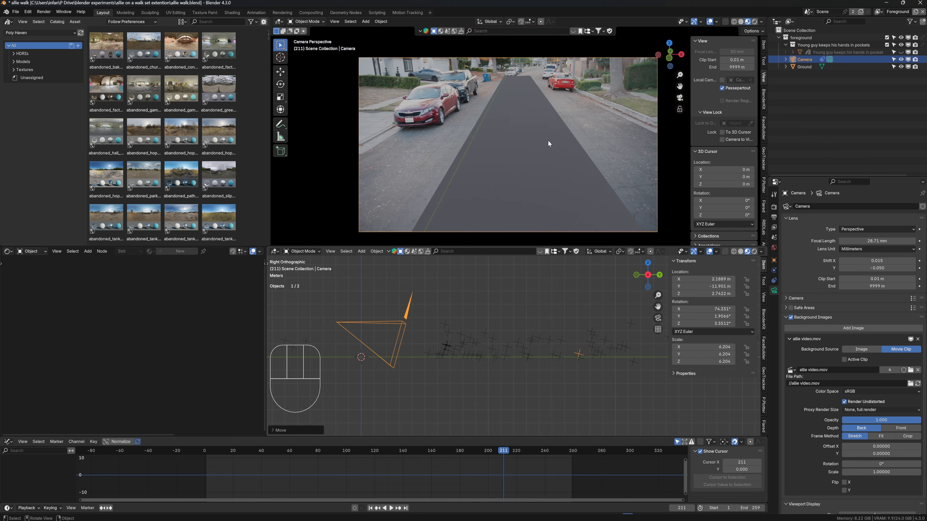
# Connect the Ground material's Texture Coordinate Window output to the Mapping node's Vector and deselect the plane
pyautogui.click(547, 140)
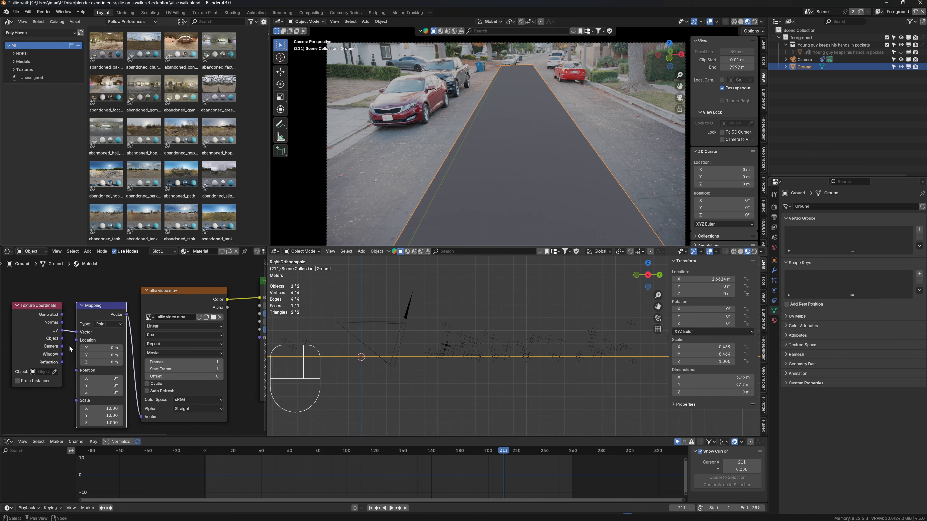
pyautogui.moveTo(62, 354); pyautogui.dragTo(77, 332)
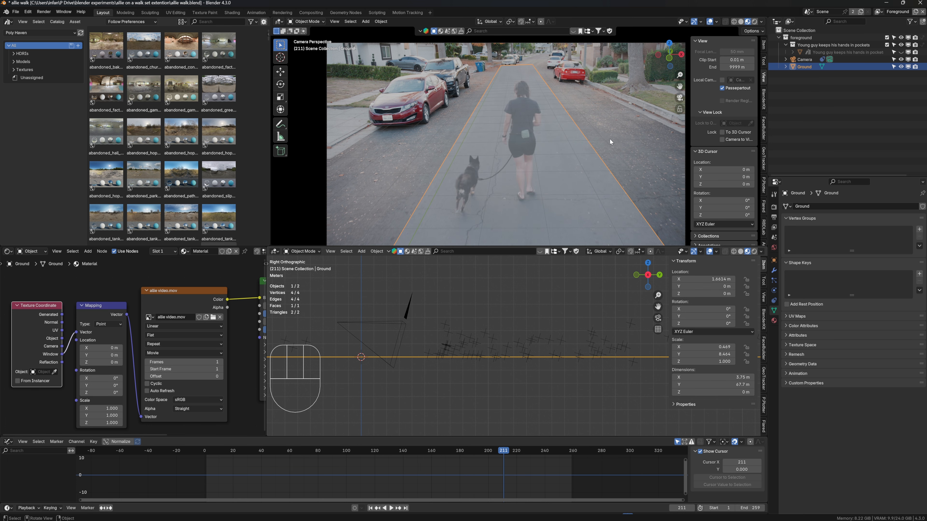
pyautogui.hotkey('alt', 'a')
# Examine the asphalt up close in the camera view, comparing the projected plane's edge with the background footage
pyautogui.scroll(2, 622, 172)
pyautogui.scroll(2, 472, 206)
pyautogui.keyDown('shift'); pyautogui.moveTo(412, 187); pyautogui.dragTo(603, 128, button='middle'); pyautogui.keyUp('shift')
pyautogui.scroll(5, 570, 146)
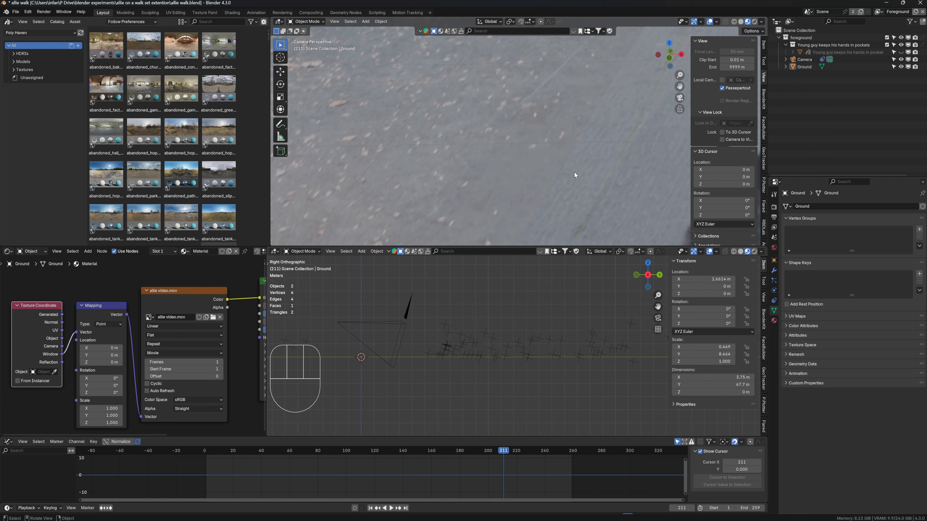
pyautogui.scroll(-4, 569, 172)
pyautogui.scroll(4, 583, 153)
pyautogui.scroll(-3, 578, 158)
pyautogui.scroll(-2, 171, 318)
# Try wiring the video texture's Color straight to the Material Output's Surface, and restore the link through the Principled BSDF
pyautogui.moveTo(171, 319); pyautogui.dragTo(82, 329, button='middle')
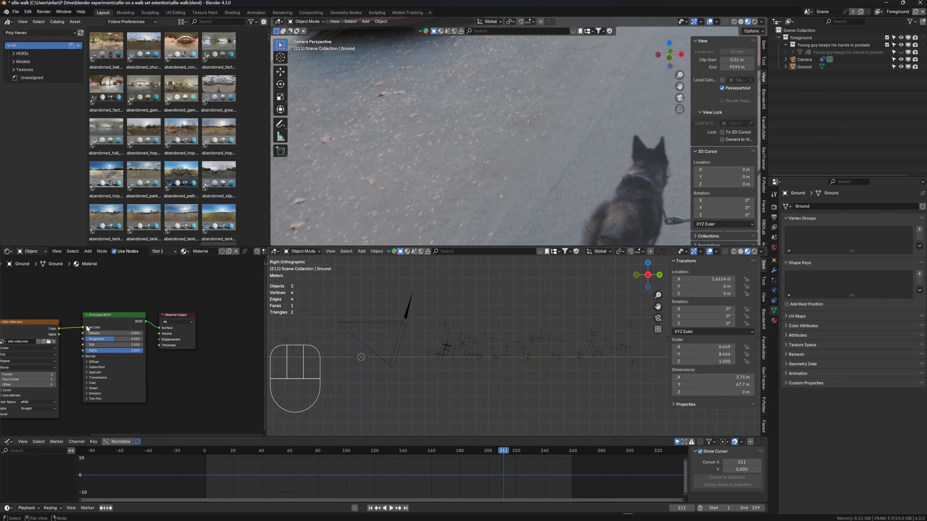
pyautogui.moveTo(114, 319); pyautogui.dragTo(117, 333)
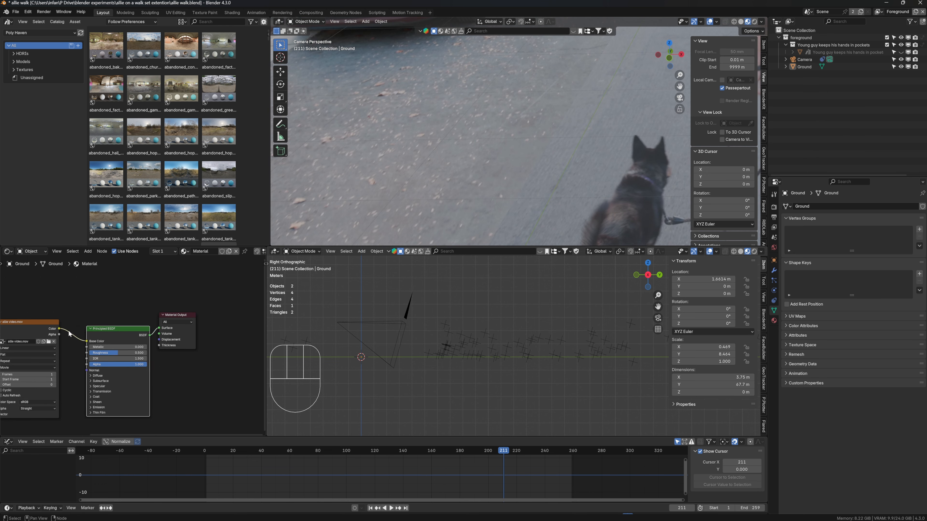
pyautogui.moveTo(59, 329); pyautogui.dragTo(161, 328)
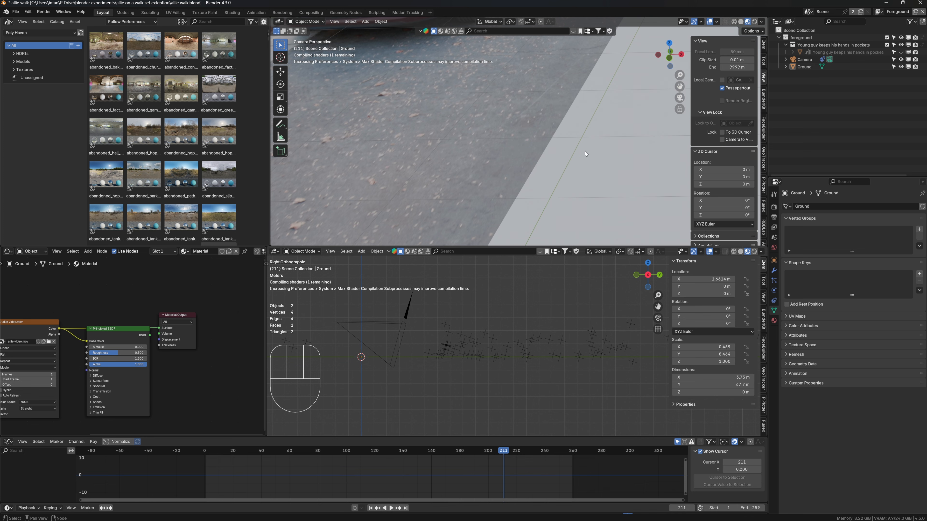
pyautogui.keyDown('shift'); pyautogui.moveTo(624, 145); pyautogui.dragTo(534, 163, button='middle'); pyautogui.keyUp('shift')
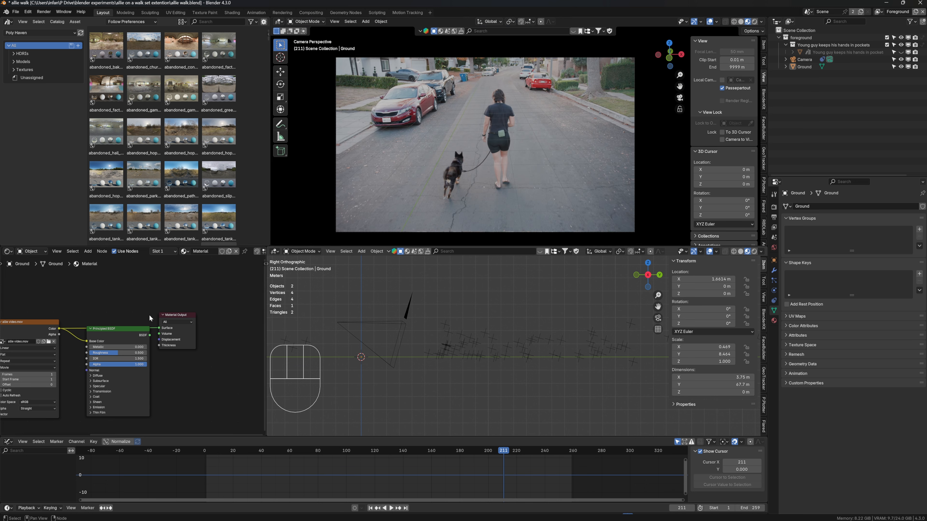
pyautogui.moveTo(60, 328); pyautogui.dragTo(87, 341)
pyautogui.moveTo(150, 335); pyautogui.dragTo(158, 329)
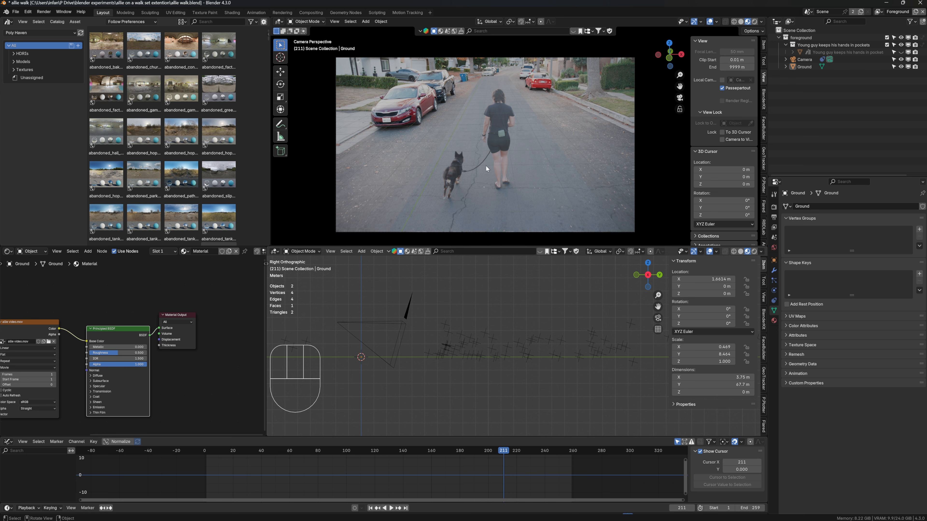
# Enable Auto Refresh on the allie video.mov texture node and set its Frames to 259
pyautogui.moveTo(46, 391); pyautogui.dragTo(182, 363, button='middle')
pyautogui.scroll(7, 181, 369)
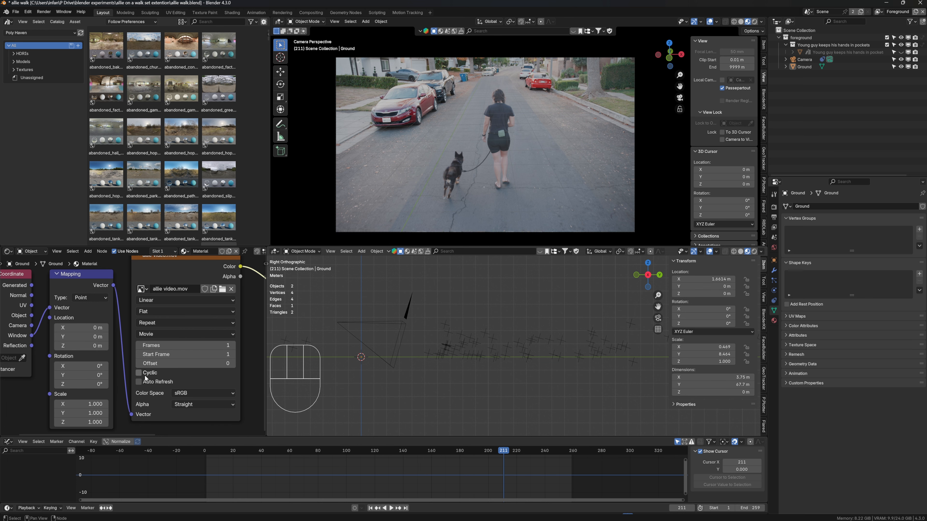
pyautogui.click(139, 383)
pyautogui.click(204, 345)
pyautogui.write('259')
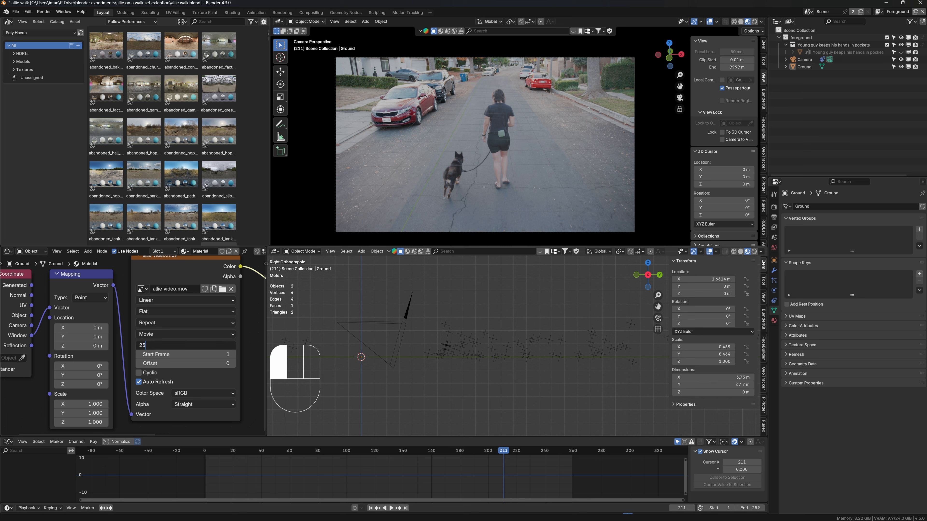
pyautogui.press('Return')
# Go to frame 69 and check up close how the projected video lines up with the background
pyautogui.moveTo(504, 451); pyautogui.dragTo(303, 465)
pyautogui.scroll(3, 527, 86)
pyautogui.scroll(6, 527, 87)
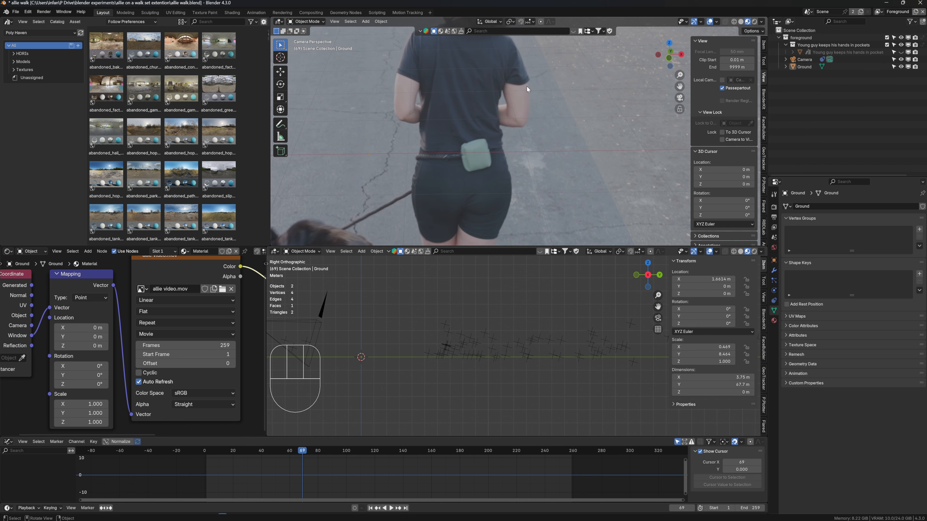
pyautogui.keyDown('shift'); pyautogui.moveTo(526, 86); pyautogui.dragTo(457, 131, button='middle'); pyautogui.keyUp('shift')
pyautogui.scroll(3, 457, 131)
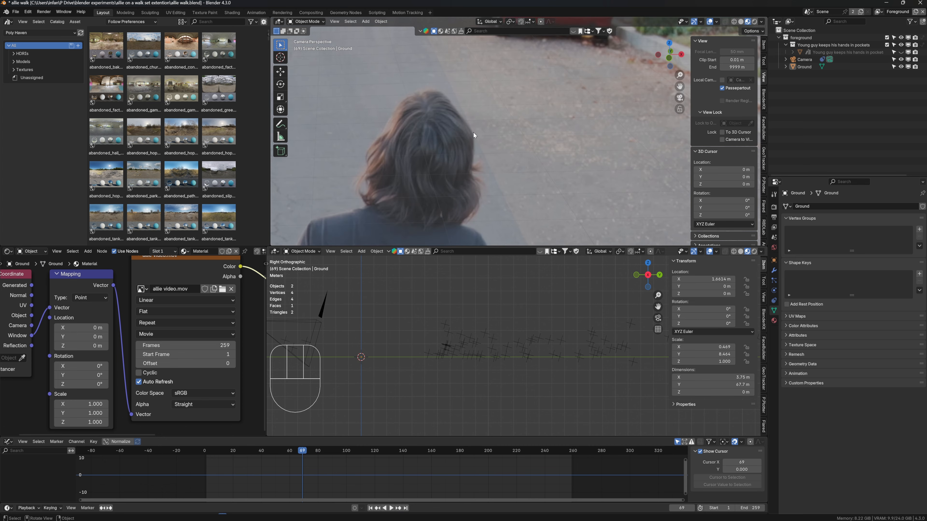
# Scale the Ground plane along X to a width of about 3.88 m
pyautogui.moveTo(465, 356); pyautogui.dragTo(493, 371, button='middle')
pyautogui.click(479, 336)
pyautogui.press('s')
pyautogui.press('x')
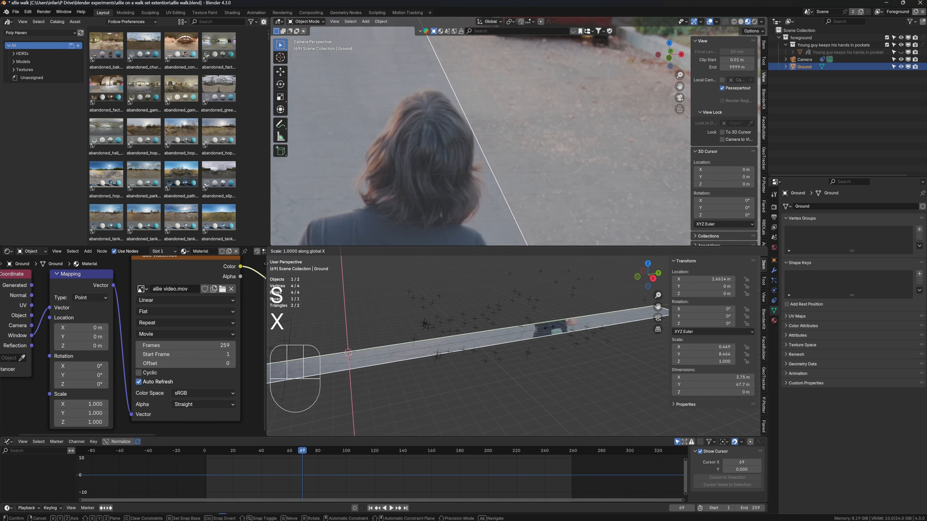
pyautogui.click(556, 332)
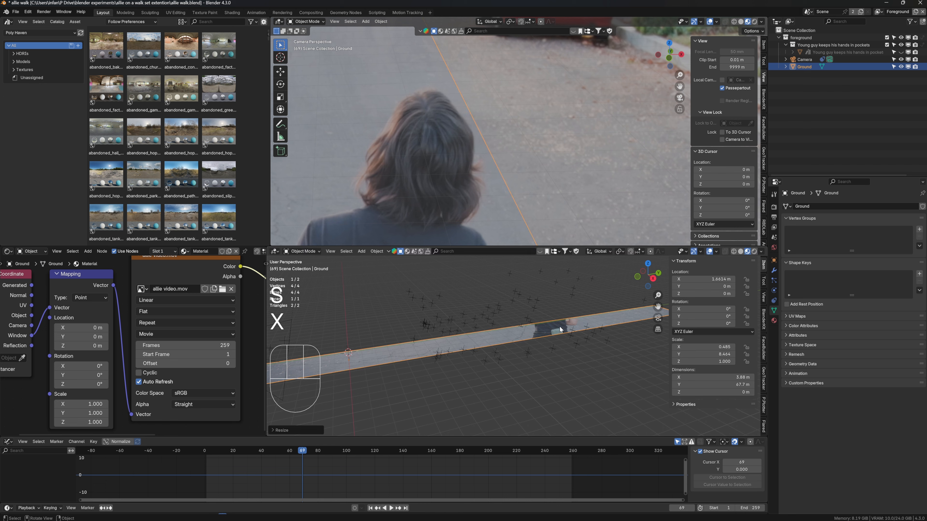
# Play the shot from frame 14 to check the plane against the footage, and stop at frame 34
pyautogui.moveTo(303, 450); pyautogui.dragTo(224, 449)
pyautogui.scroll(-9, 486, 169)
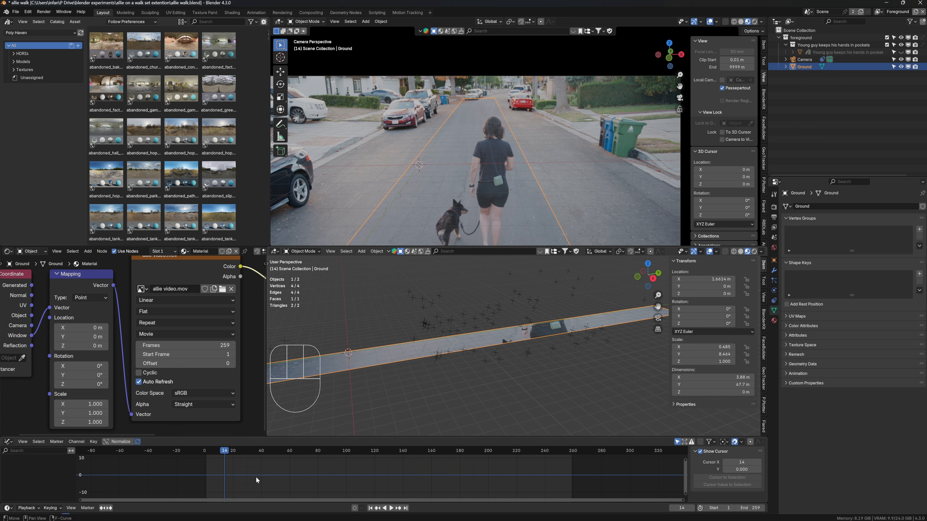
pyautogui.press('space')
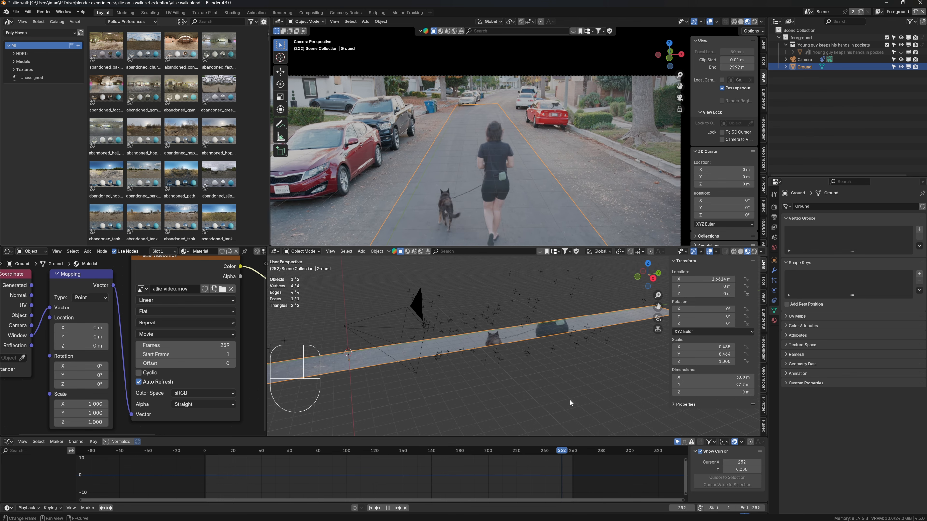
pyautogui.moveTo(256, 436)
pyautogui.mouseDown()
pyautogui.moveTo(200, 441)
pyautogui.moveTo(251, 428)
pyautogui.mouseUp()
pyautogui.press('space')
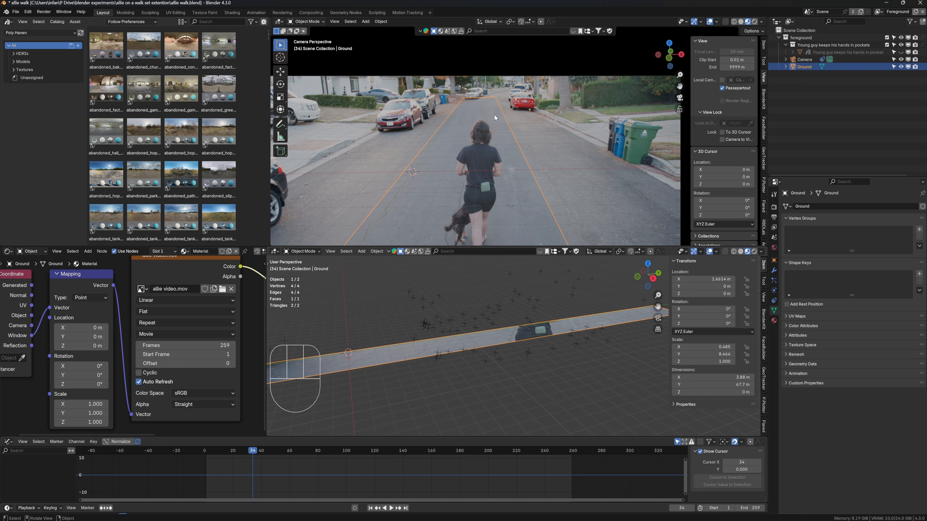
# Move the Ground plane along Y by about -3.6 m
pyautogui.press('g')
pyautogui.press('y')
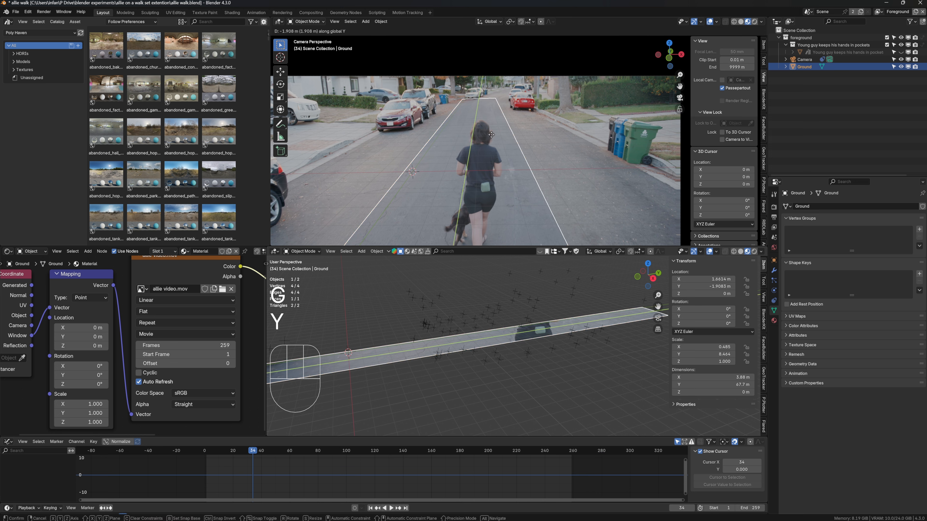
pyautogui.click(489, 146)
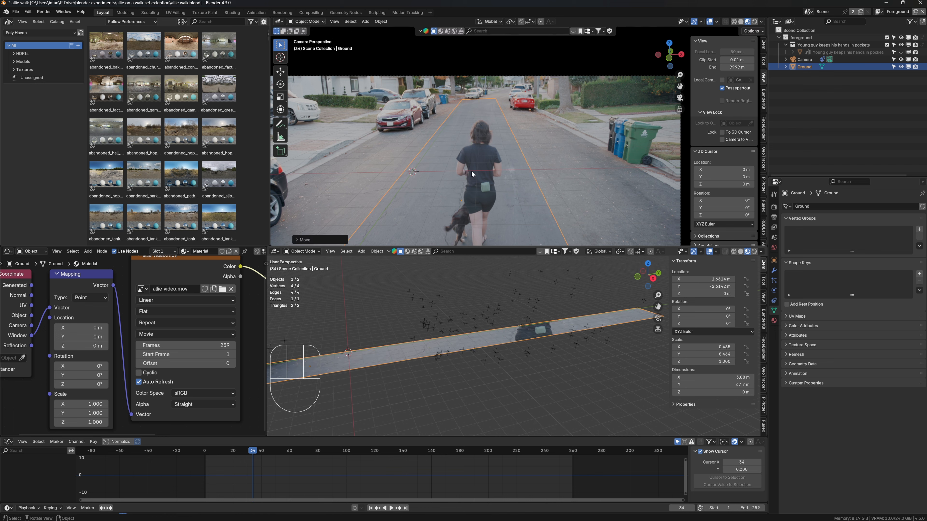
# Examine the footage projected on the Ground plane from several angles, comparing Solid shading with Material Preview
pyautogui.moveTo(509, 380); pyautogui.dragTo(563, 378, button='middle')
pyautogui.keyDown('shift'); pyautogui.moveTo(442, 395); pyautogui.dragTo(496, 386, button='middle'); pyautogui.keyUp('shift')
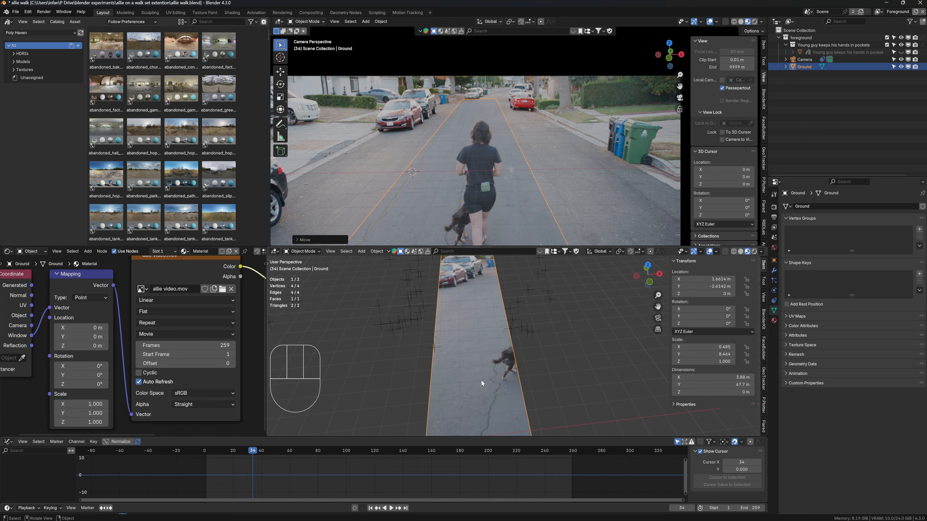
pyautogui.moveTo(518, 354); pyautogui.dragTo(715, 247, button='middle')
pyautogui.click(741, 251)
pyautogui.moveTo(582, 362)
pyautogui.mouseDown(button='middle')
pyautogui.moveTo(545, 345)
pyautogui.moveTo(603, 329)
pyautogui.moveTo(754, 251)
pyautogui.mouseUp(button='middle')
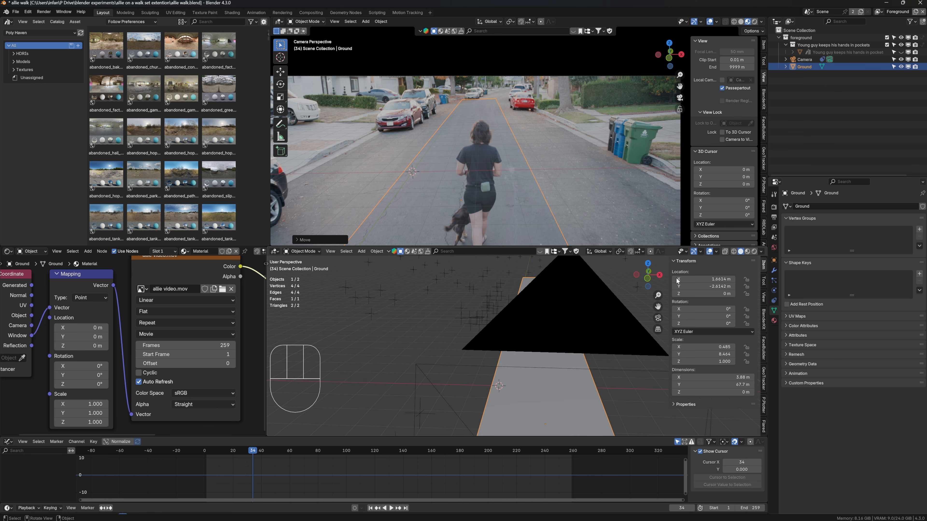
pyautogui.click(748, 251)
pyautogui.moveTo(617, 367)
pyautogui.mouseDown(button='middle')
pyautogui.moveTo(559, 379)
pyautogui.moveTo(626, 374)
pyautogui.moveTo(505, 345)
pyautogui.moveTo(558, 365)
pyautogui.moveTo(519, 341)
pyautogui.moveTo(572, 338)
pyautogui.moveTo(542, 351)
pyautogui.mouseUp(button='middle')
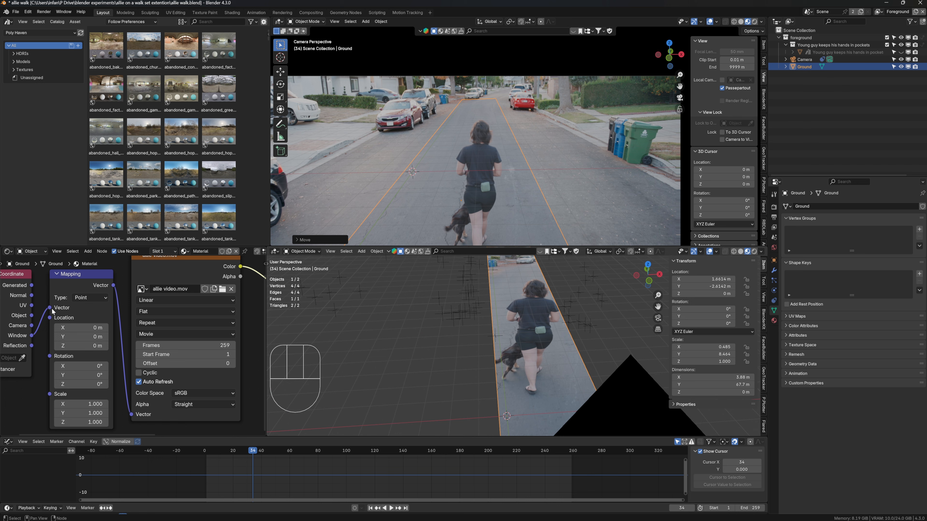
pyautogui.moveTo(535, 346); pyautogui.dragTo(484, 369, button='middle')
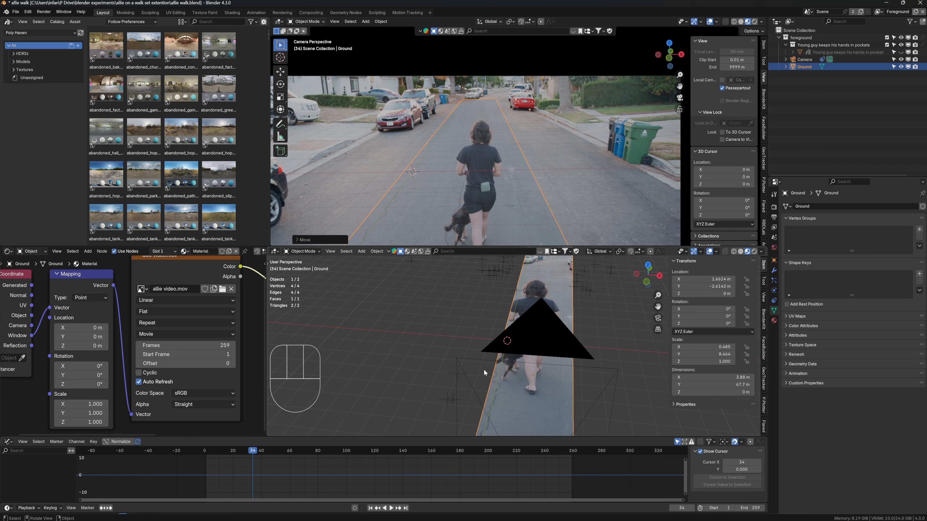
# Hide the camera's allie video.mov background clip so only the footage projected on the Ground plane shows in the camera view
pyautogui.click(774, 207)
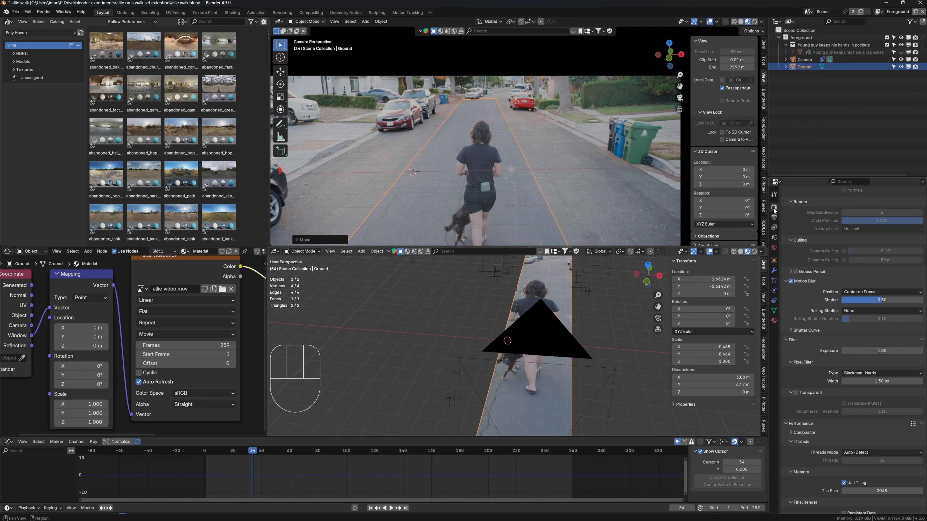
pyautogui.click(805, 60)
pyautogui.click(774, 291)
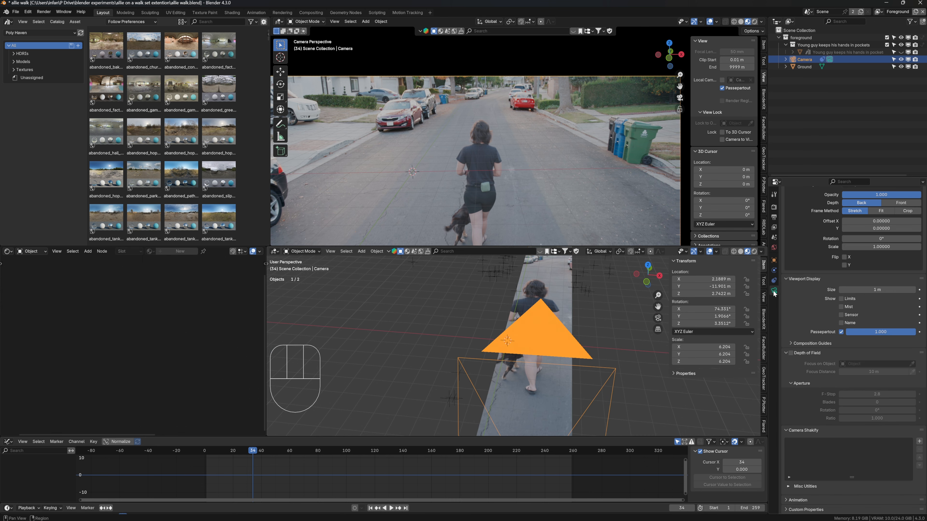
pyautogui.scroll(3, 832, 333)
pyautogui.scroll(5, 826, 343)
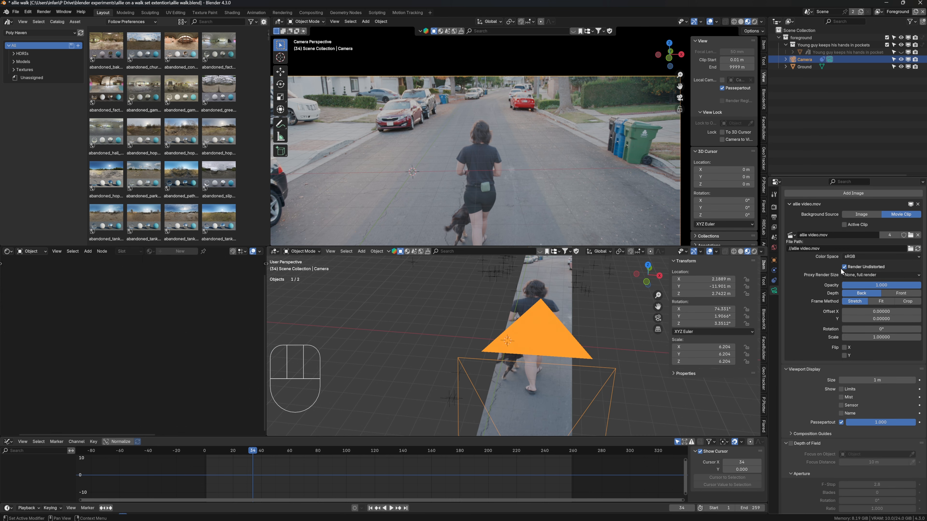
pyautogui.click(910, 309)
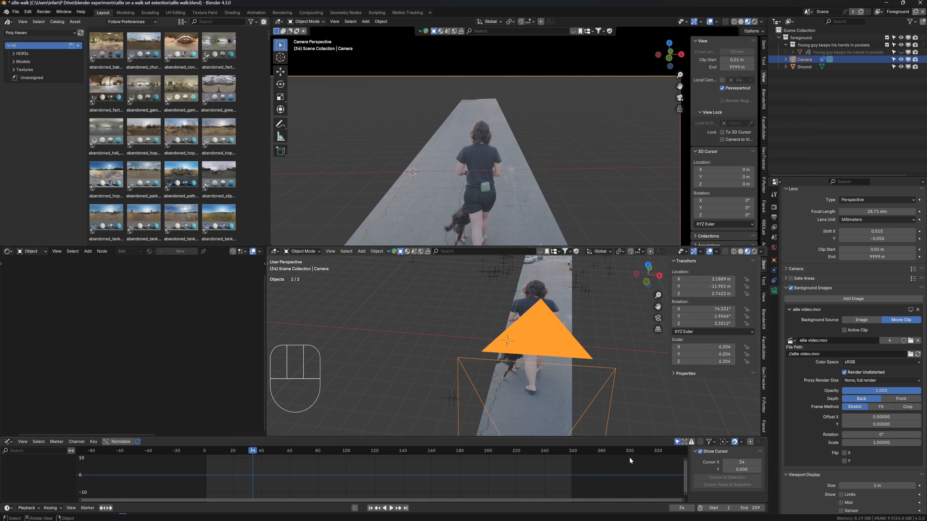
# Play the shot to check the footage projected on the Ground plane from several angles, and stop at frame 211
pyautogui.press('space')
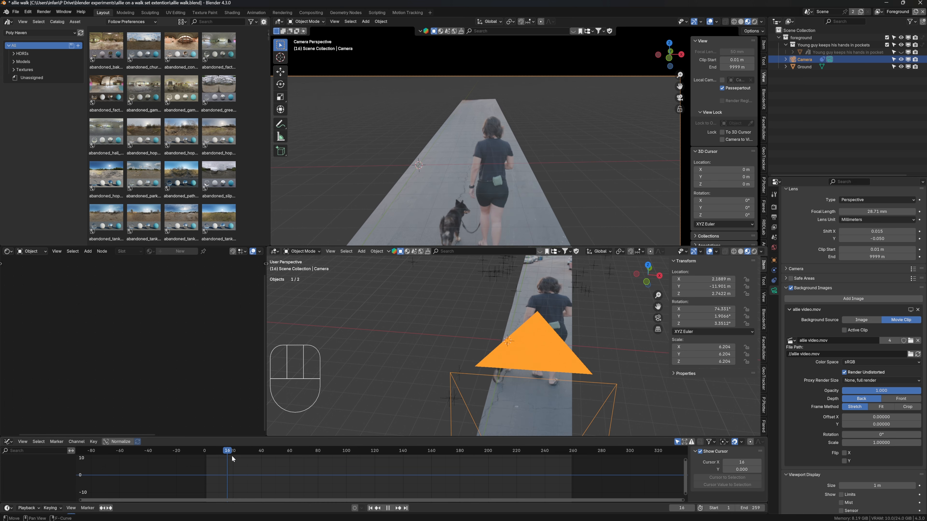
pyautogui.scroll(5, 559, 402)
pyautogui.moveTo(559, 402); pyautogui.dragTo(570, 386, button='middle')
pyautogui.press('space')
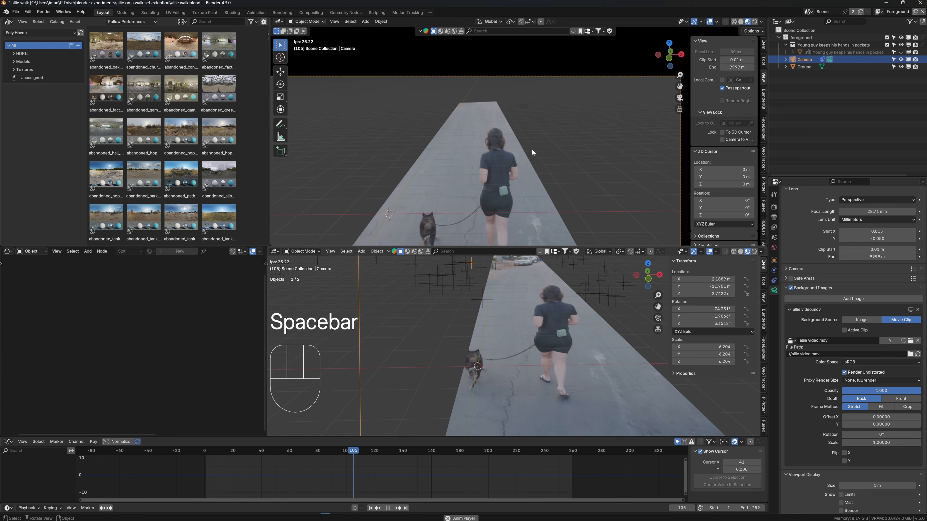
pyautogui.moveTo(529, 368); pyautogui.dragTo(580, 375, button='middle')
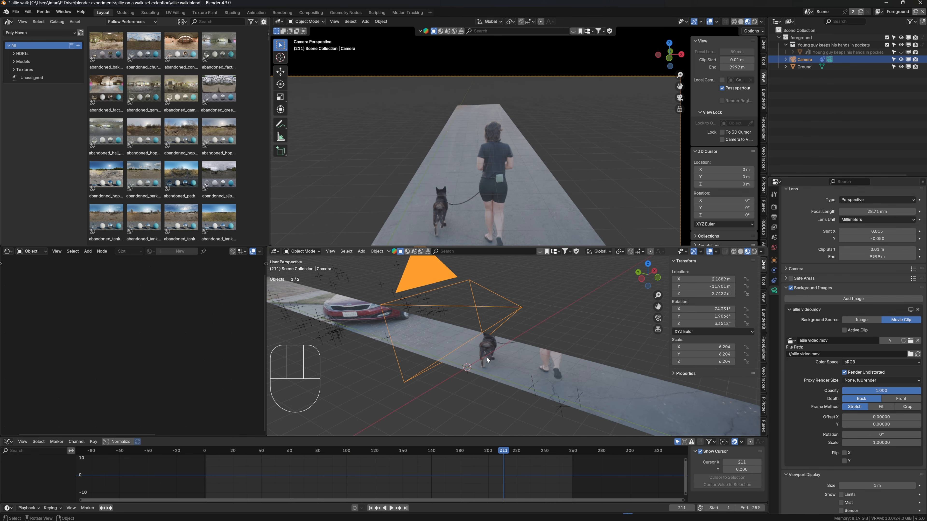
pyautogui.keyDown('shift'); pyautogui.moveTo(486, 357); pyautogui.dragTo(516, 388, button='middle'); pyautogui.keyUp('shift')
# At frame 0, add a cube at the Ground plane's edge near the dog and raise it 1 m along Z
pyautogui.click(205, 453)
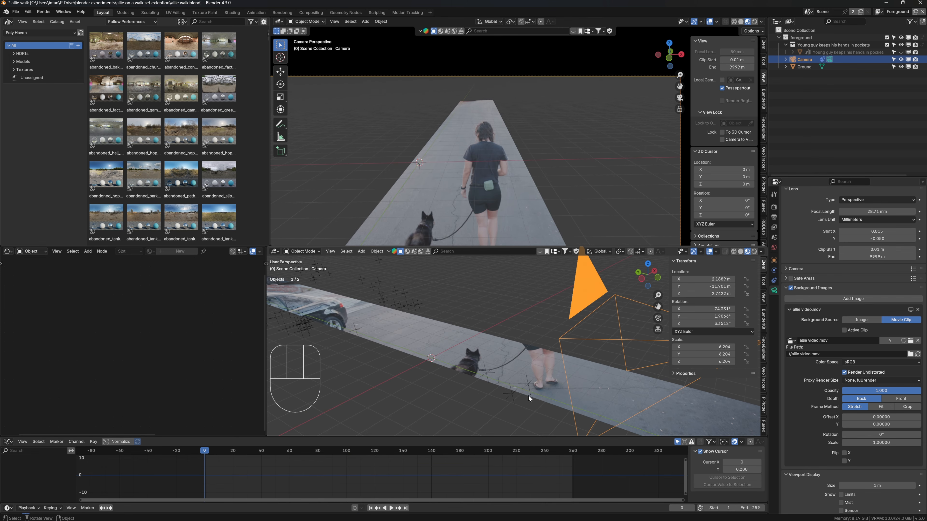
pyautogui.keyDown('shift'); pyautogui.rightClick(525, 395); pyautogui.keyUp('shift')
pyautogui.hotkey('shift', 'a')
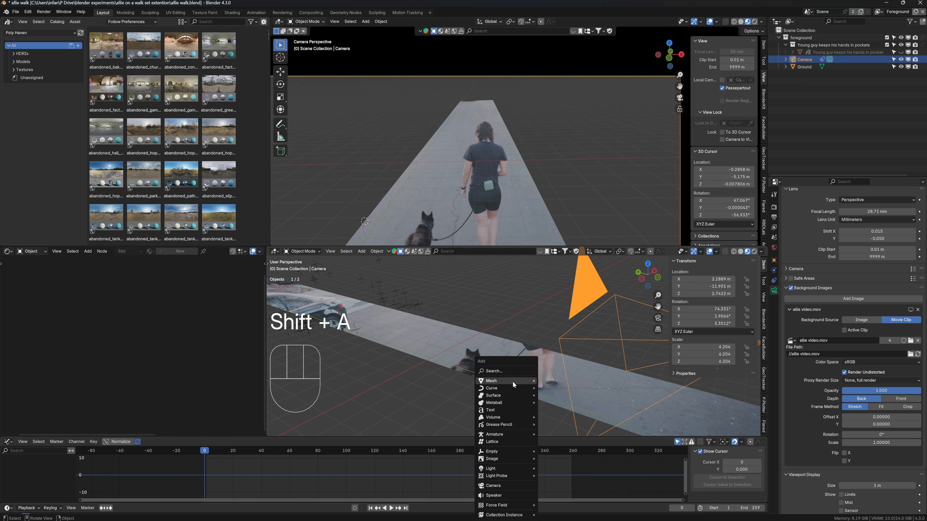
pyautogui.moveTo(513, 382)
pyautogui.click(556, 389)
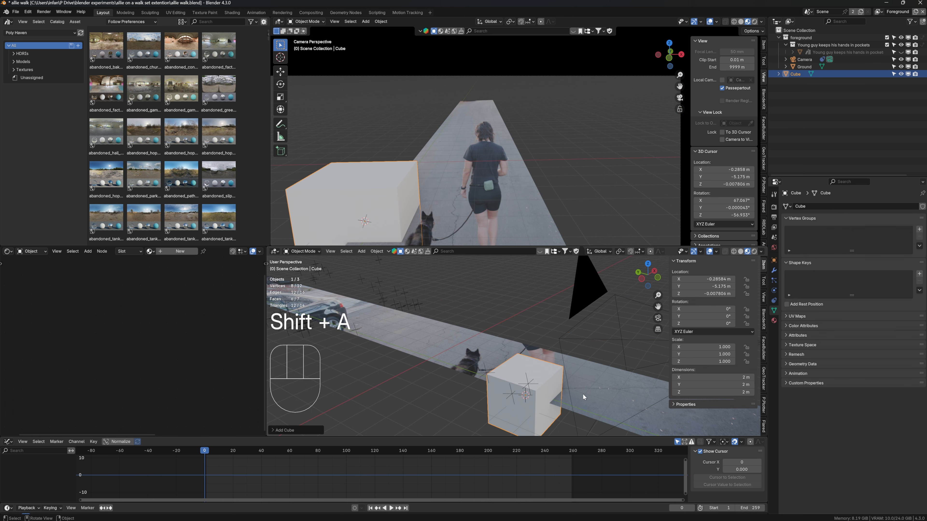
pyautogui.press('g')
pyautogui.press('z')
pyautogui.press('1')
pyautogui.press('Return')
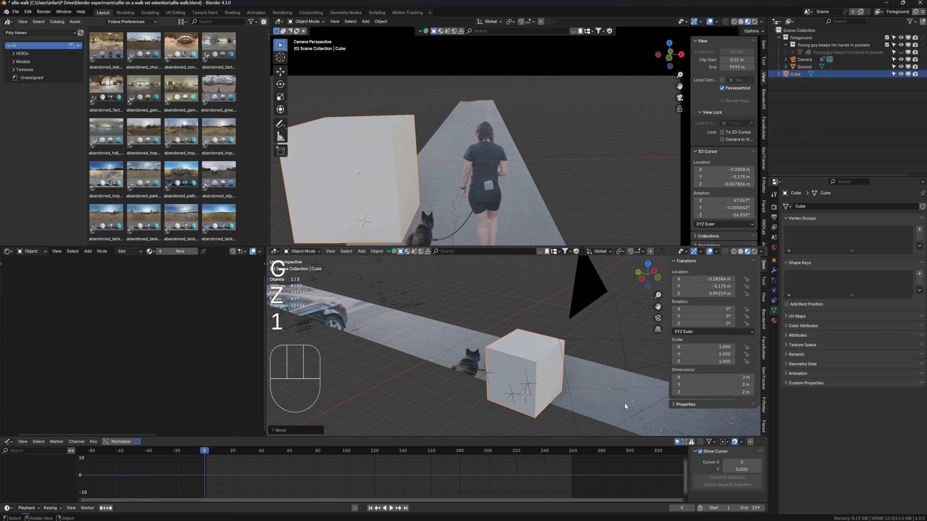
pyautogui.press('s')
pyautogui.press('z')
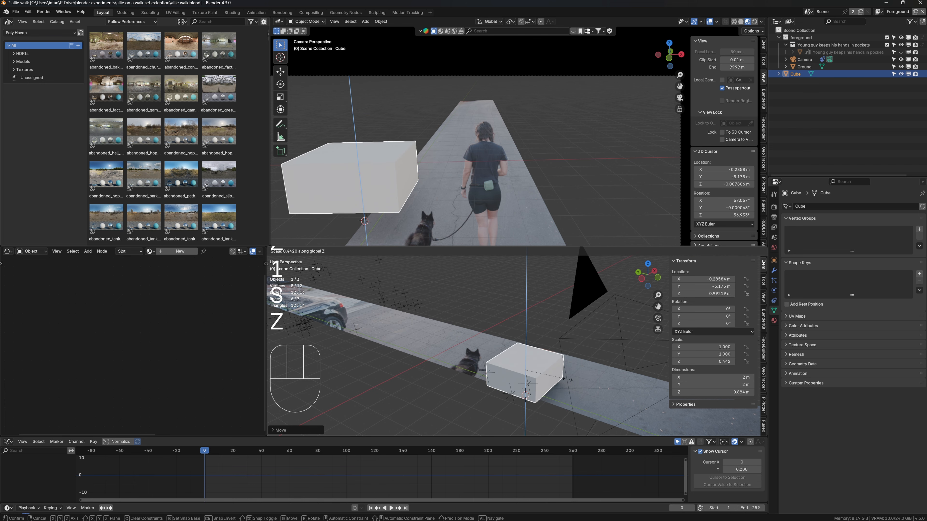
pyautogui.rightClick(613, 387)
# Scale the cube in X and Y only into a narrow post about 0.23 m wide
pyautogui.press('s')
pyautogui.press('z')
pyautogui.press('x')
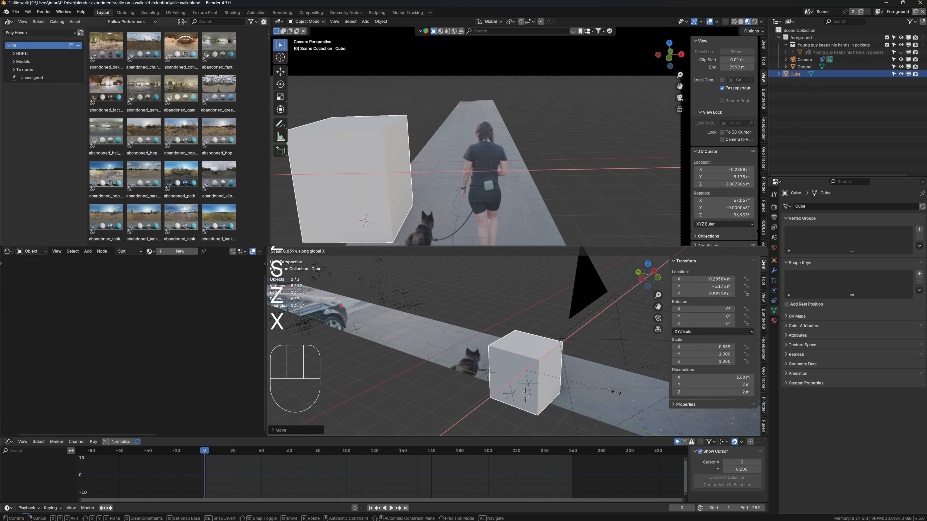
pyautogui.press('y')
pyautogui.hotkey('shift', 'z')
pyautogui.click(589, 394)
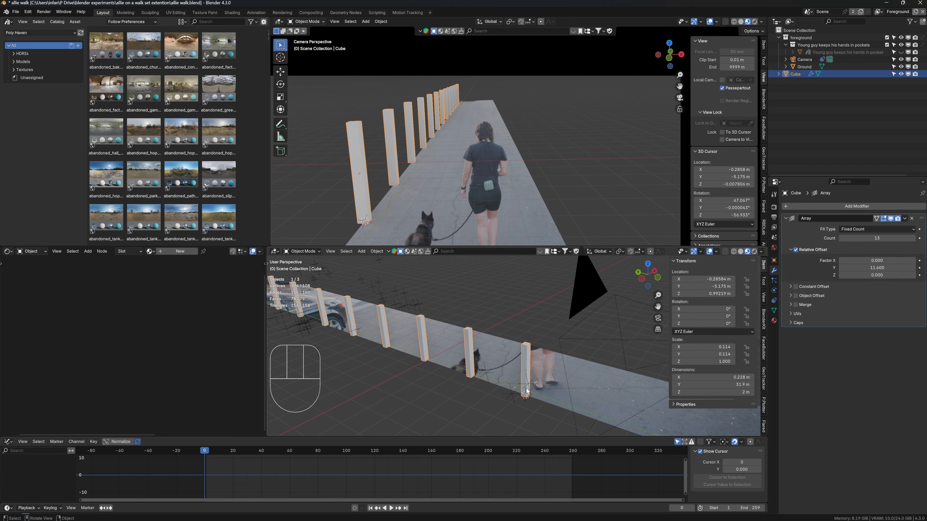
# Place a linked duplicate of the post row about 3.95 m along X, on the Ground plane's opposite edge
pyautogui.hotkey('alt', 'd')
pyautogui.press('x')
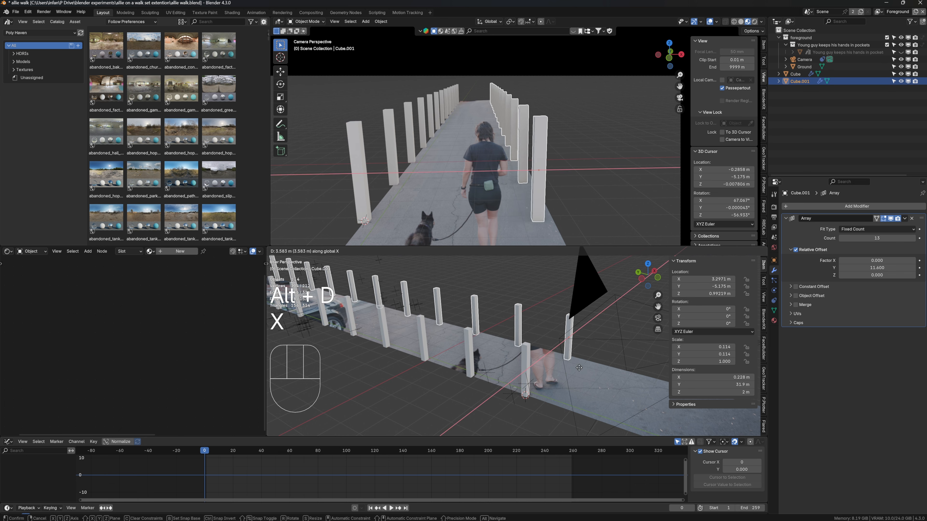
pyautogui.click(578, 233)
# Play the shot to frame 32 to check the posts against the moving footage, and delete the posts
pyautogui.press('space')
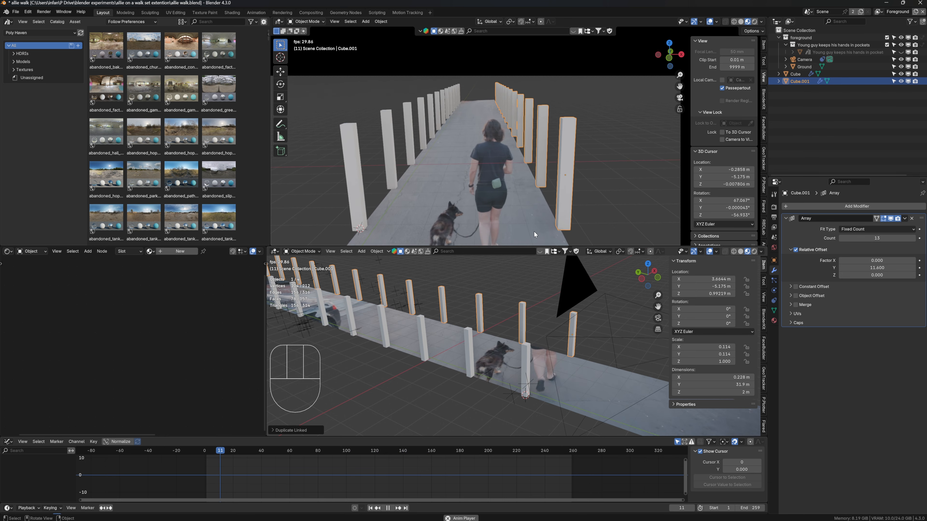
pyautogui.press('space')
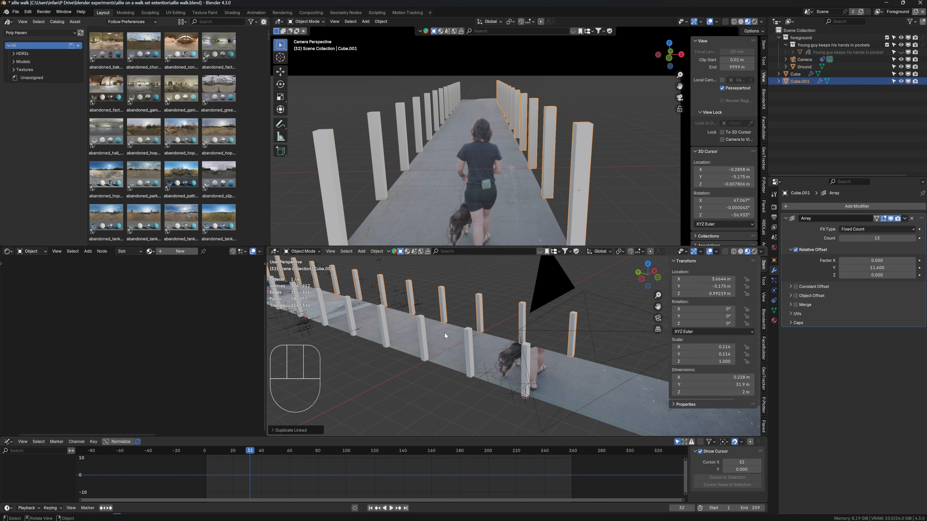
pyautogui.press('x')
pyautogui.click(466, 352)
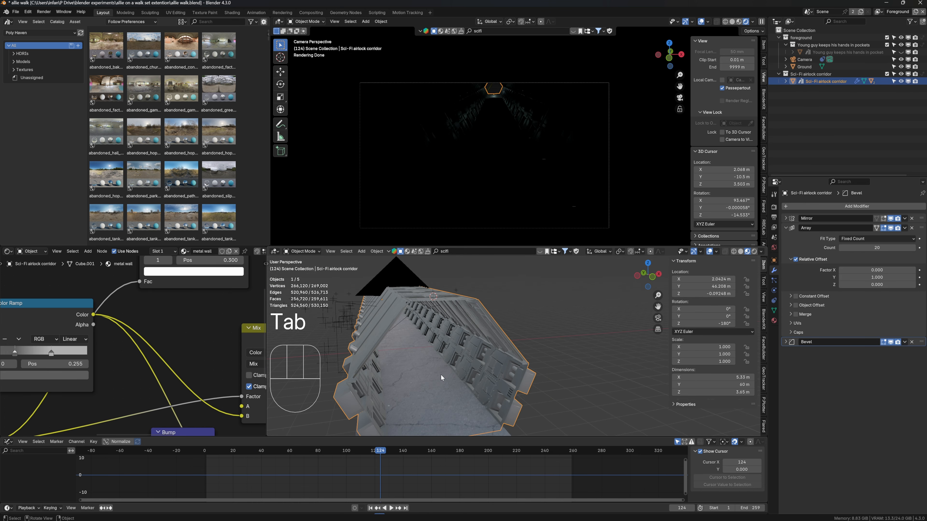
pyautogui.moveTo(197, 312); pyautogui.dragTo(181, 312)
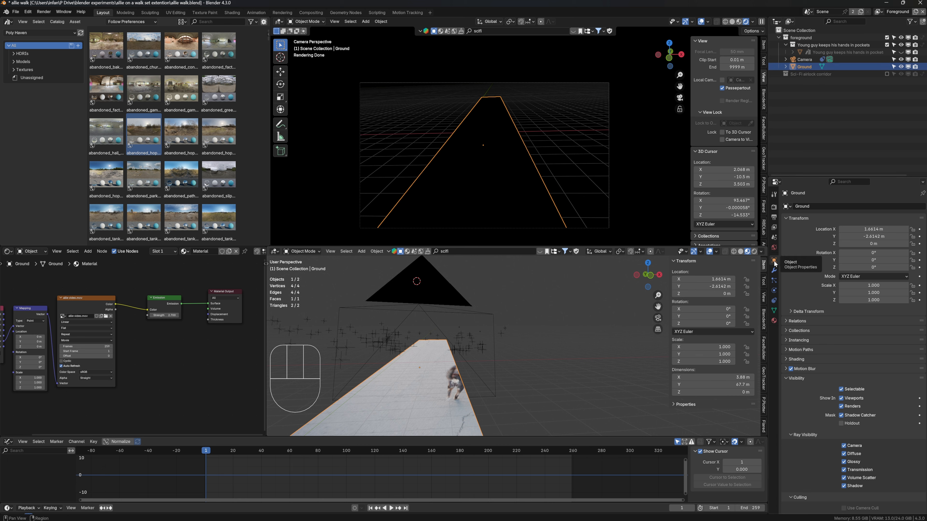
# Turn off Shadow Catcher in the Ground object's visibility settings
pyautogui.click(784, 378)
pyautogui.click(783, 378)
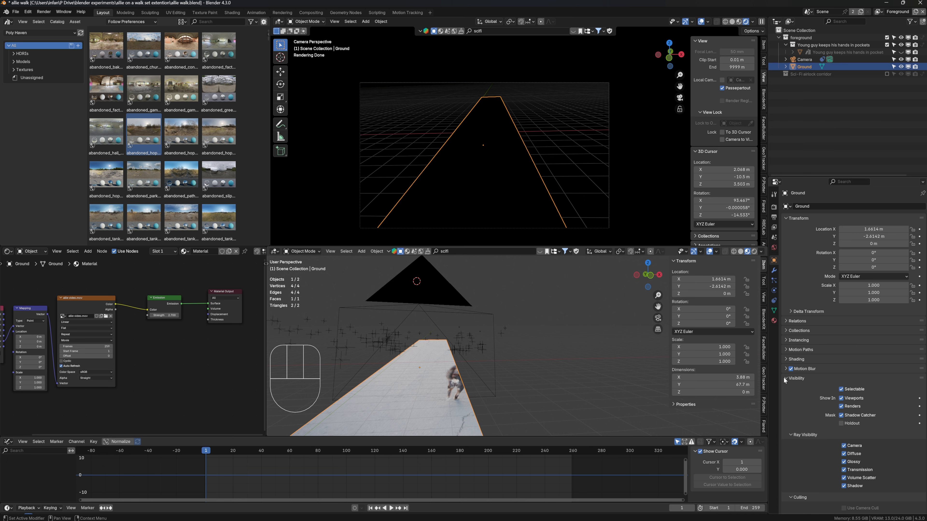
pyautogui.click(841, 416)
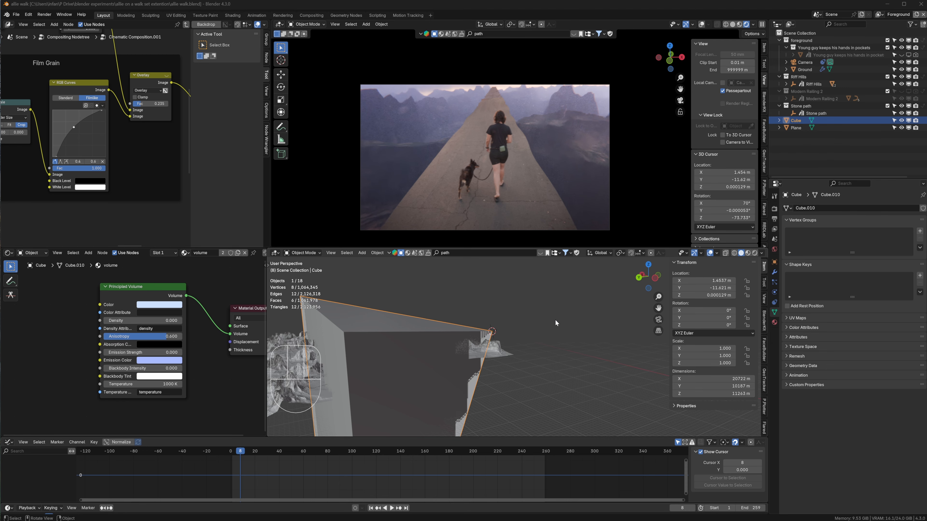
# Examine the large volume Cube and the mountain terrain it encloses, selecting the Riff Volcano.004 tile
pyautogui.scroll(3, 499, 365)
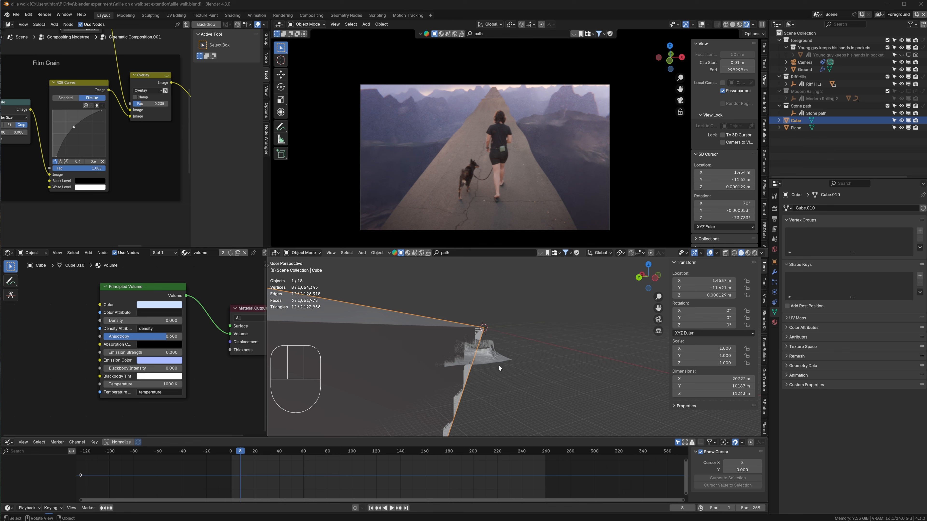
pyautogui.keyDown('shift'); pyautogui.moveTo(426, 389); pyautogui.dragTo(560, 378, button='middle'); pyautogui.keyUp('shift')
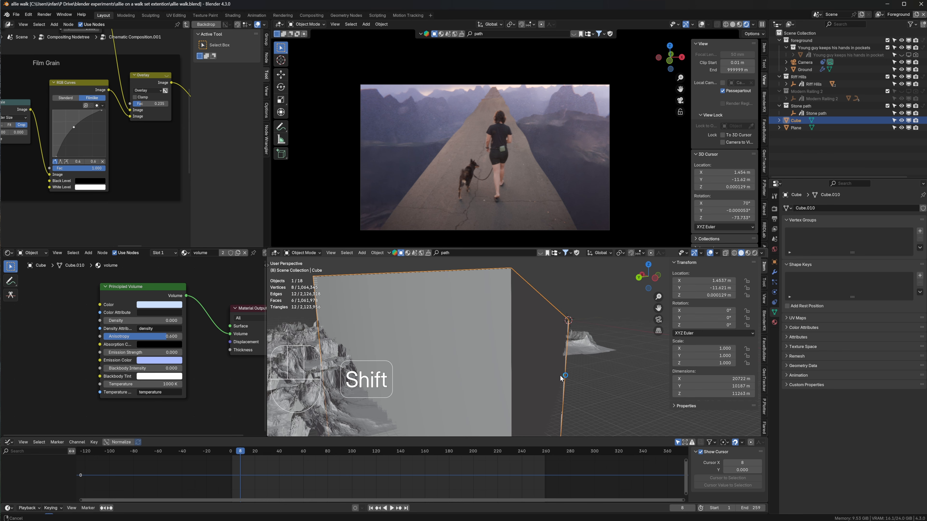
pyautogui.scroll(-4, 451, 380)
pyautogui.scroll(3, 441, 381)
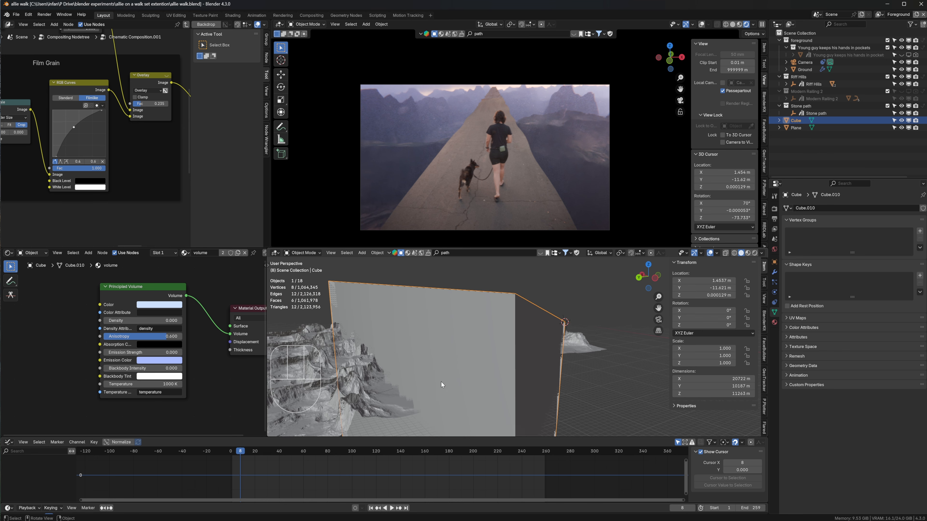
pyautogui.click(361, 374)
pyautogui.keyDown('shift'); pyautogui.moveTo(361, 374); pyautogui.dragTo(566, 401, button='middle'); pyautogui.keyUp('shift')
pyautogui.scroll(2, 531, 369)
pyautogui.scroll(1, 532, 370)
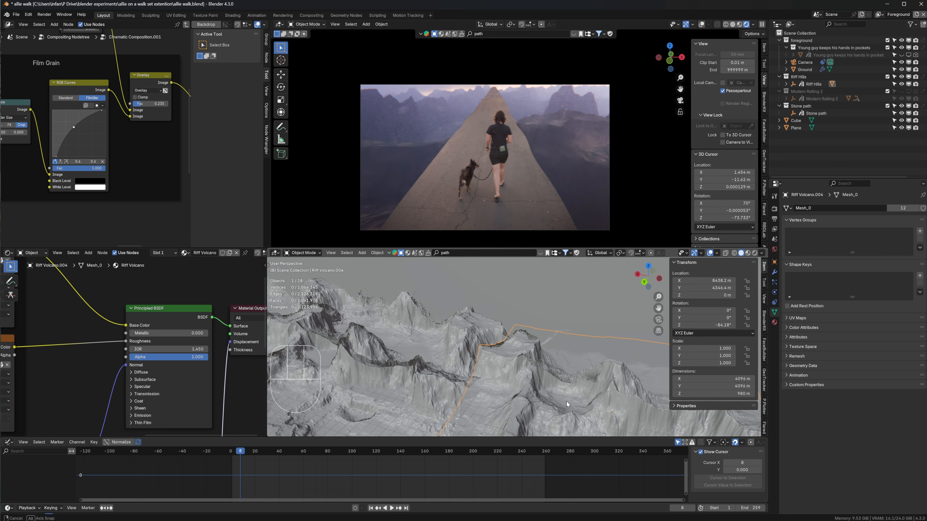
pyautogui.scroll(-4, 510, 369)
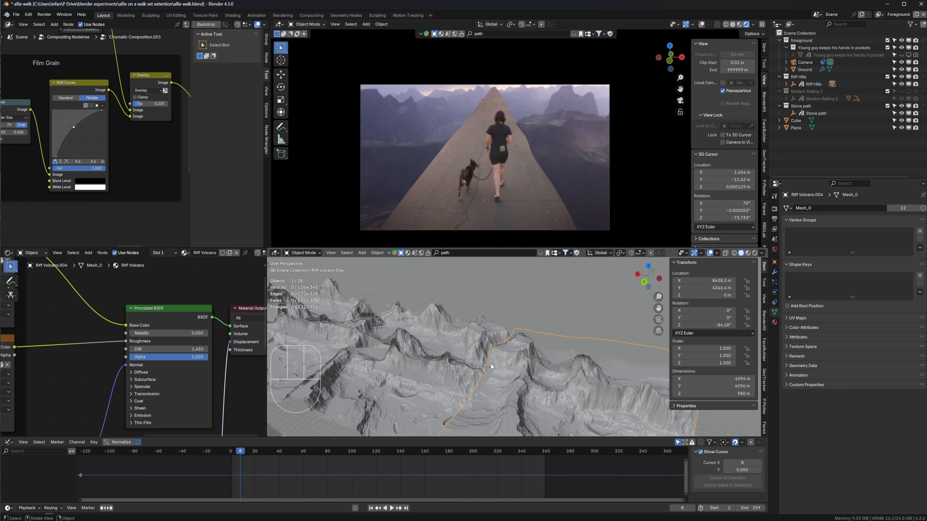
pyautogui.keyDown('shift'); pyautogui.moveTo(475, 346); pyautogui.dragTo(619, 359, button='middle'); pyautogui.keyUp('shift')
# Compare the render with and without the volume Cube's fog, leaving the Cube hidden in the viewport
pyautogui.click(839, 120)
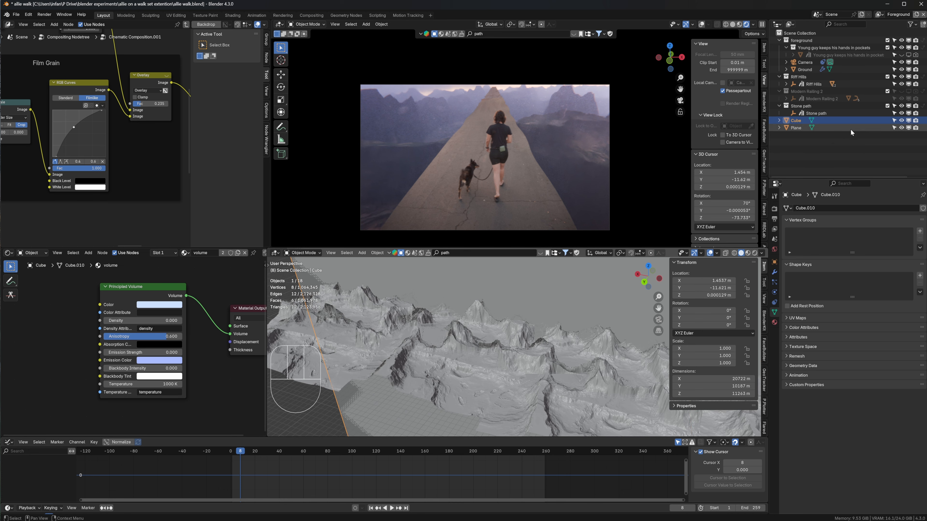
pyautogui.click(902, 120)
pyautogui.moveTo(603, 338); pyautogui.dragTo(349, 334, button='middle')
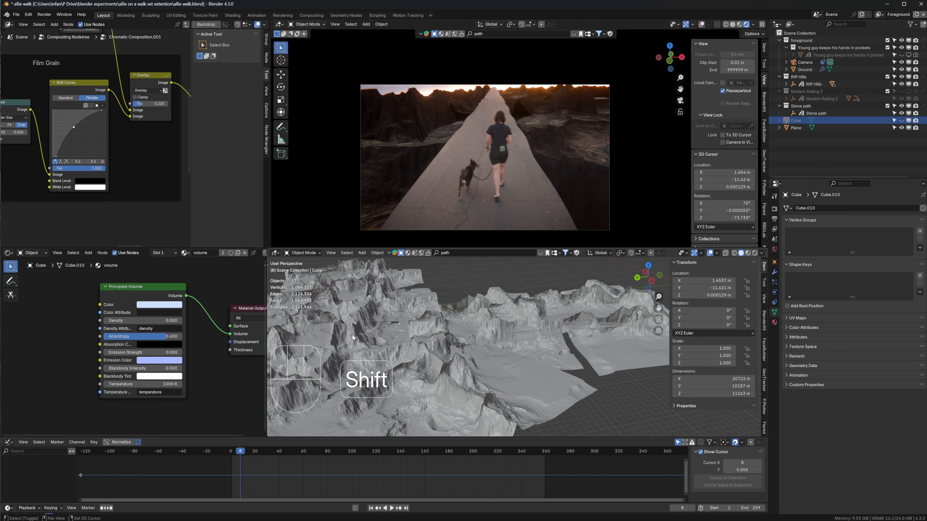
pyautogui.moveTo(502, 317); pyautogui.dragTo(521, 323, button='middle')
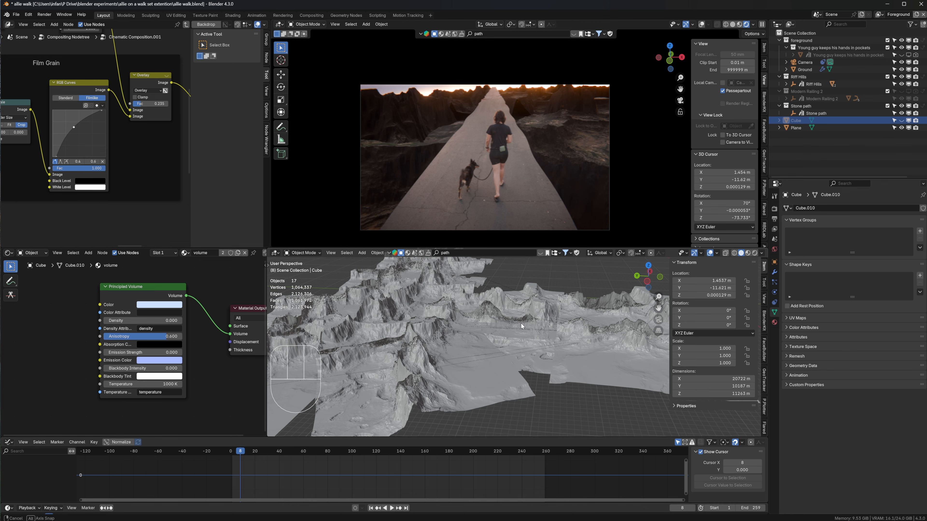
pyautogui.click(901, 121)
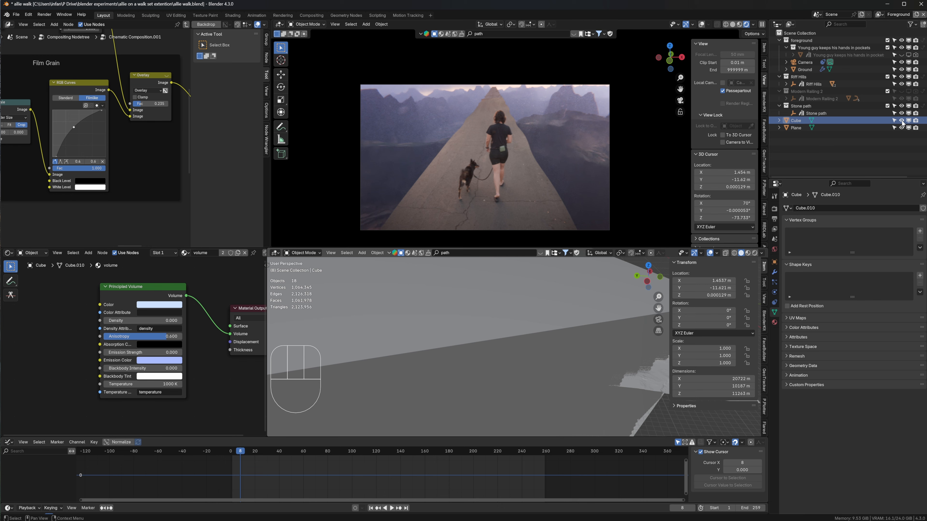
pyautogui.click(902, 121)
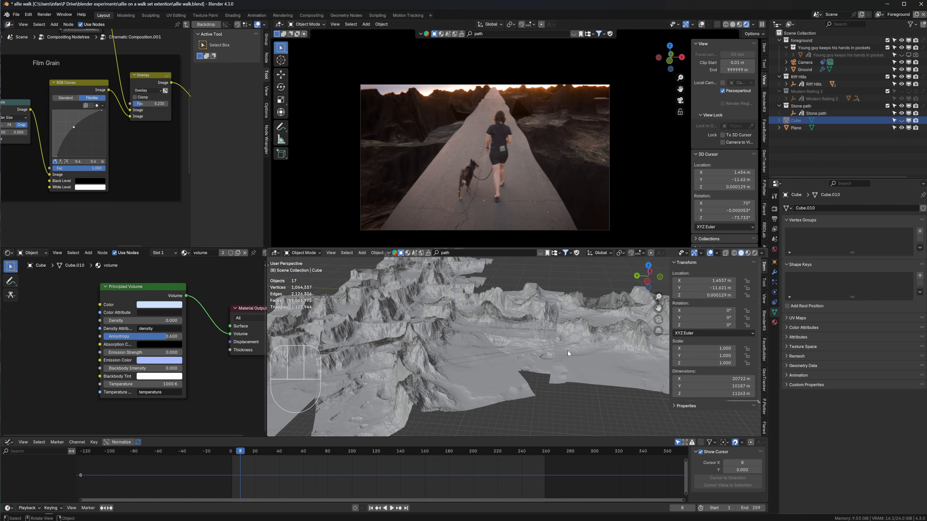
# Inspect the layout of the mountain terrain from another angle and up close, and select the Riff Volcano.003 tile
pyautogui.moveTo(539, 378); pyautogui.dragTo(434, 378, button='middle')
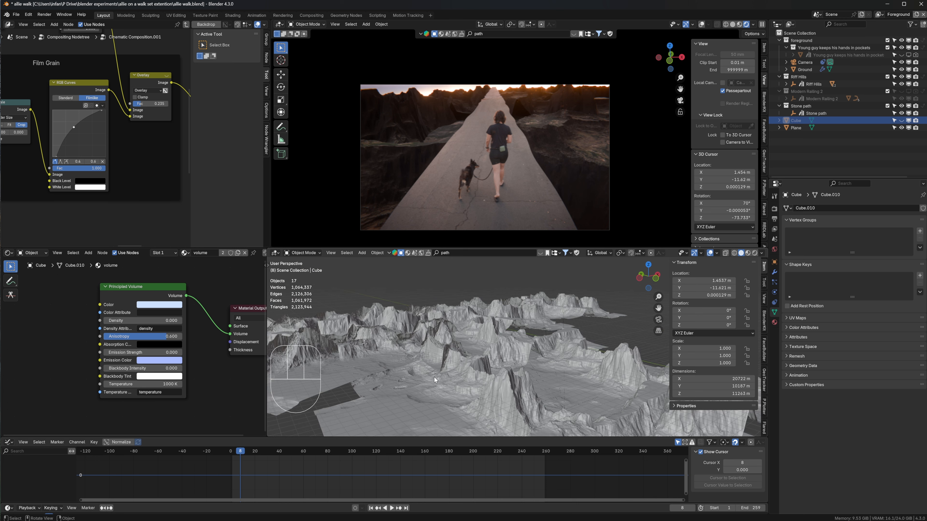
pyautogui.scroll(3, 598, 391)
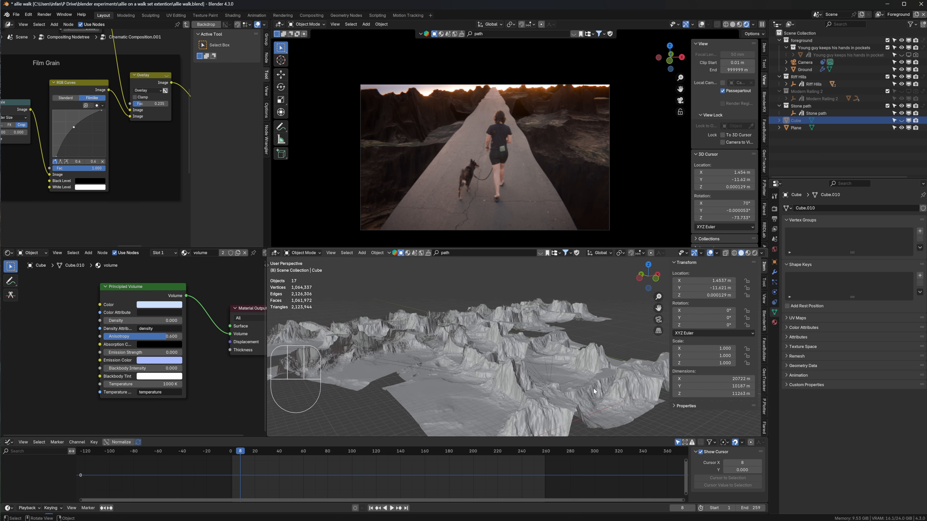
pyautogui.scroll(2, 589, 389)
pyautogui.click(508, 346)
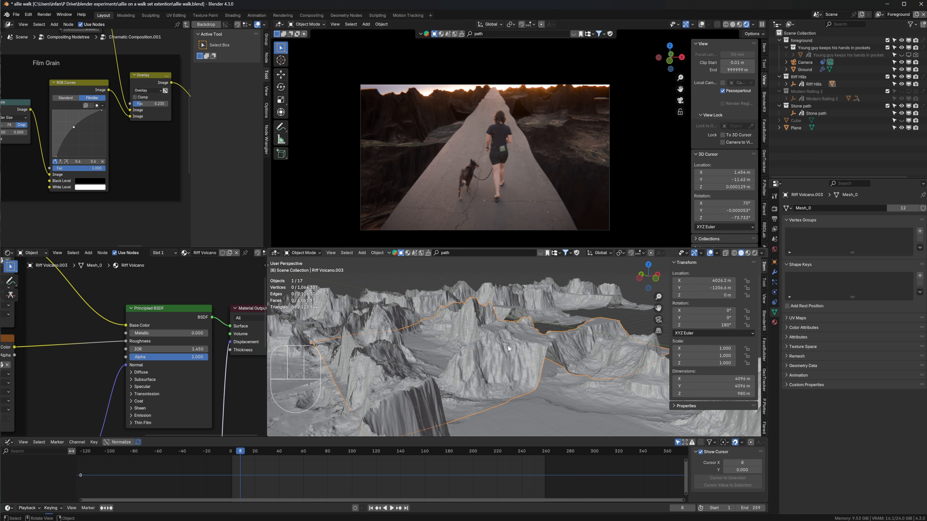